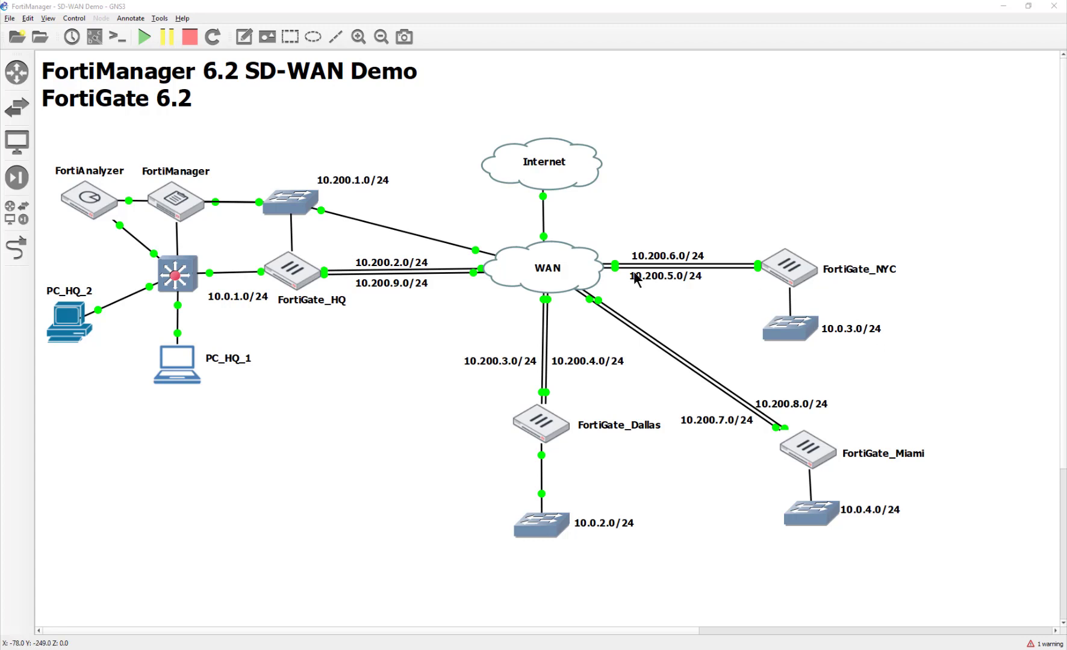
- Tidy the topology by nudging the Internet cloud and the 10.200.6.0/24 label into place
drag(508, 182, 509, 200)
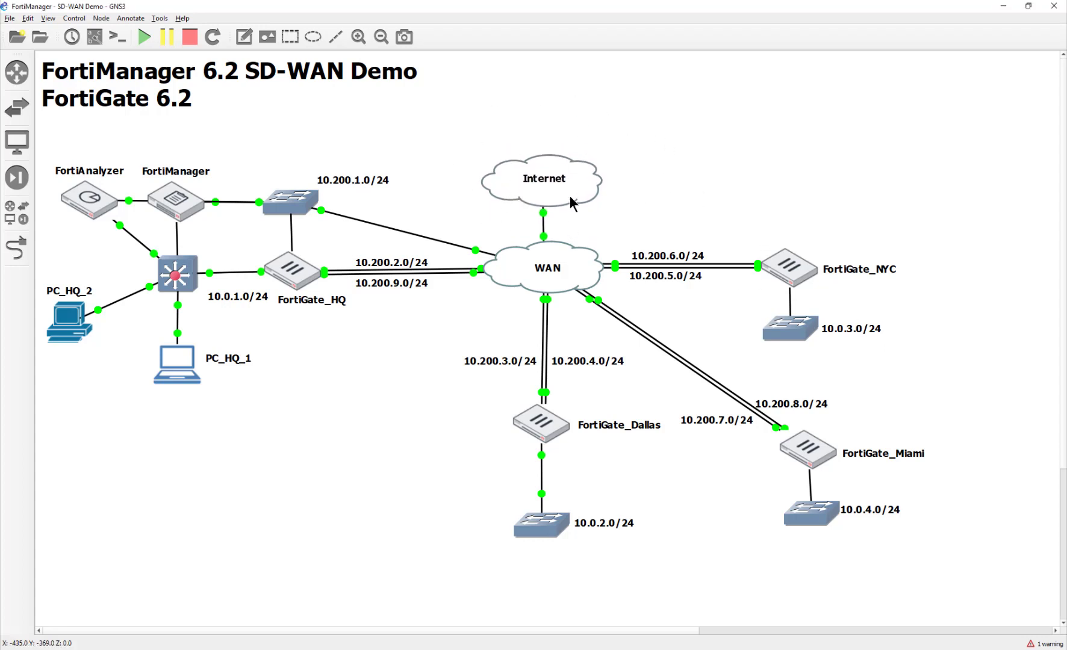
drag(586, 167, 555, 184)
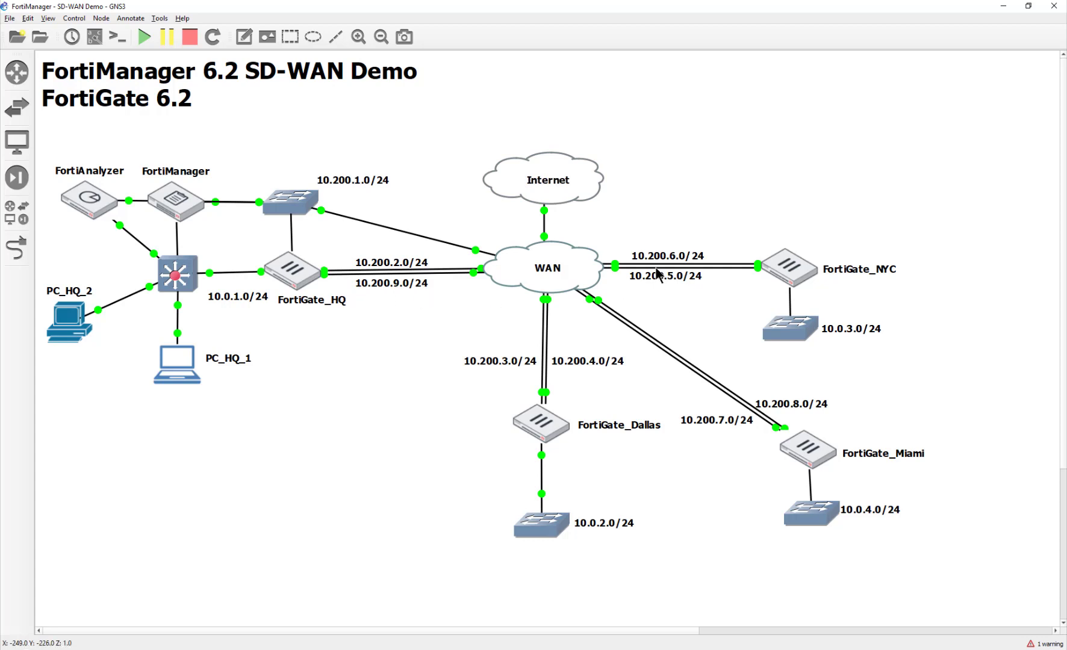
drag(659, 259, 656, 259)
click(693, 192)
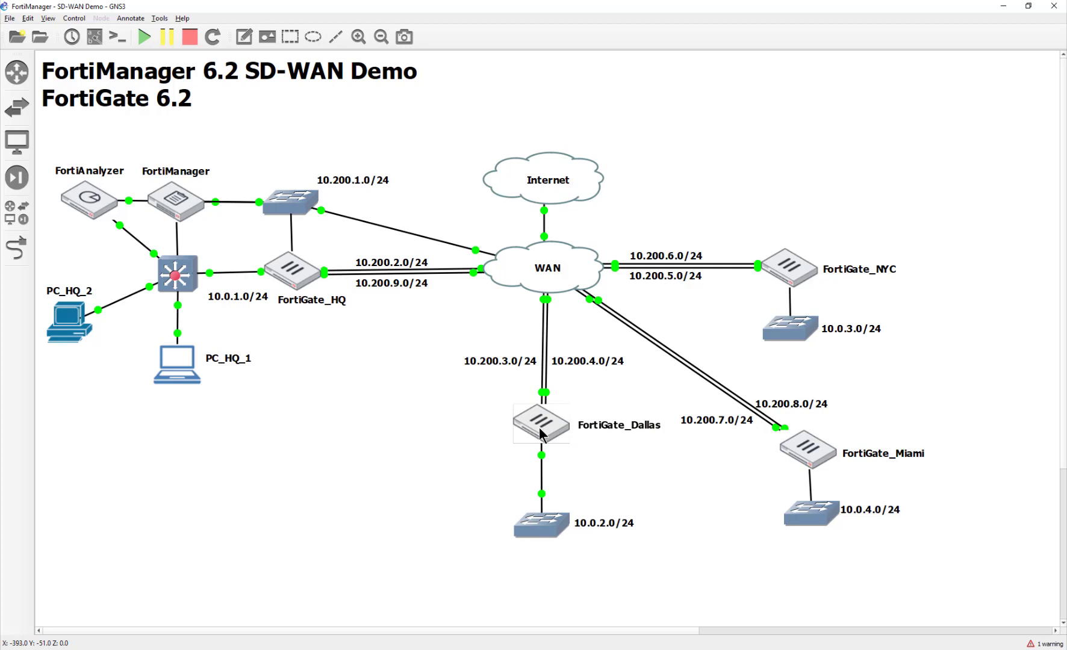
mouse_move(540, 433)
mouse_move(94, 207)
- On PC_HQ_1, open the FortiManager bookmark in Chrome and log in with the admin account
double_click(172, 359)
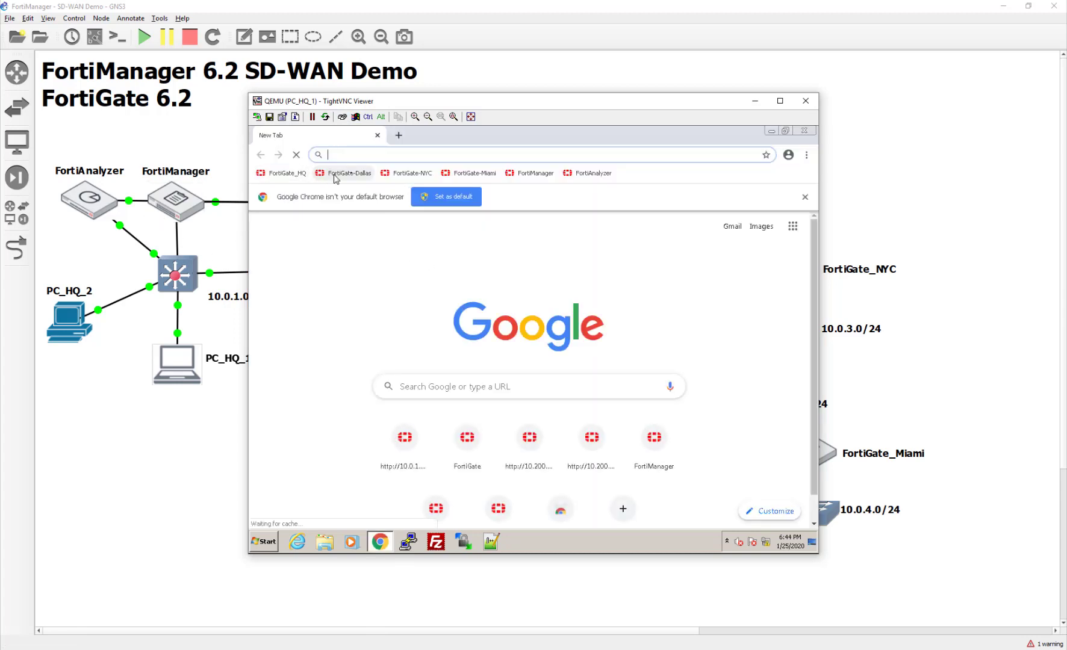
click(534, 173)
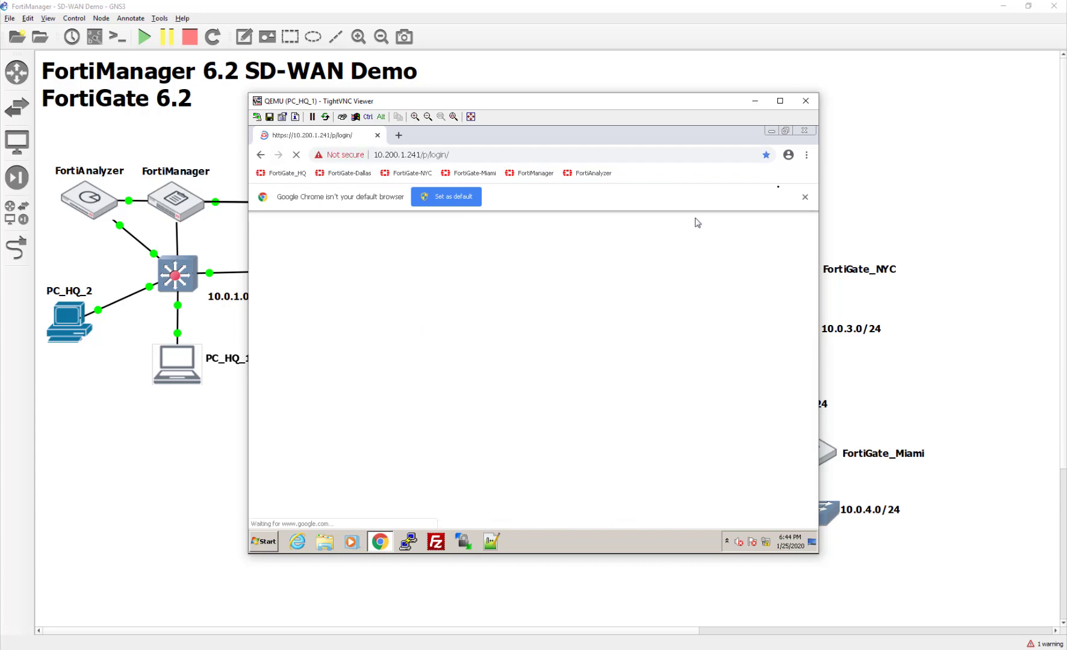
click(805, 197)
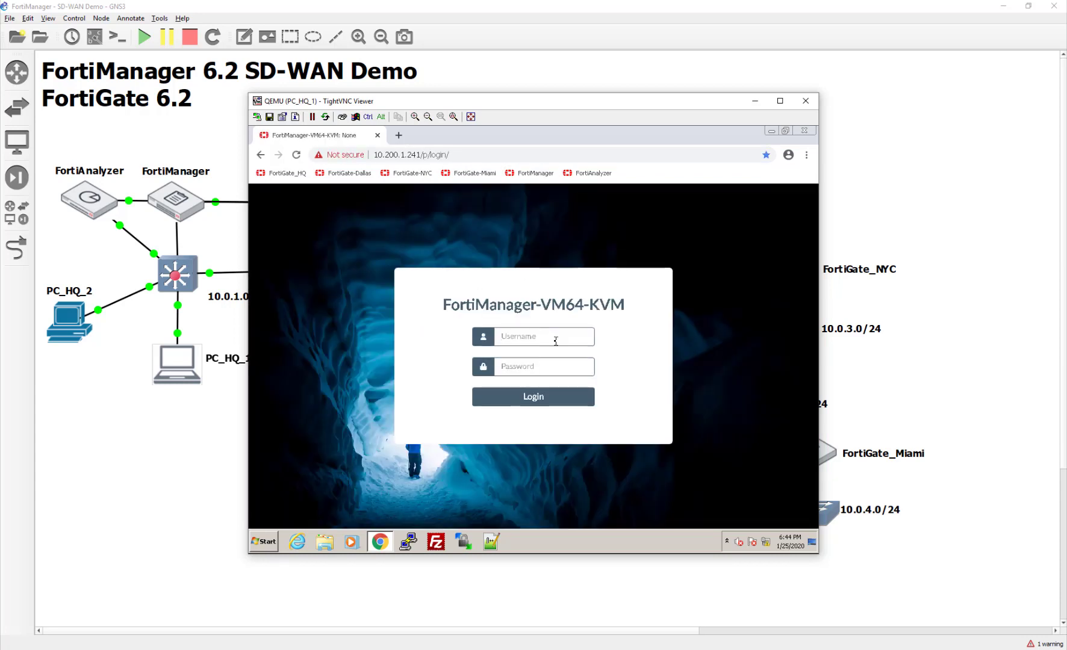
text(admin)
key(Tab)
text(fortinet)
key(Return)
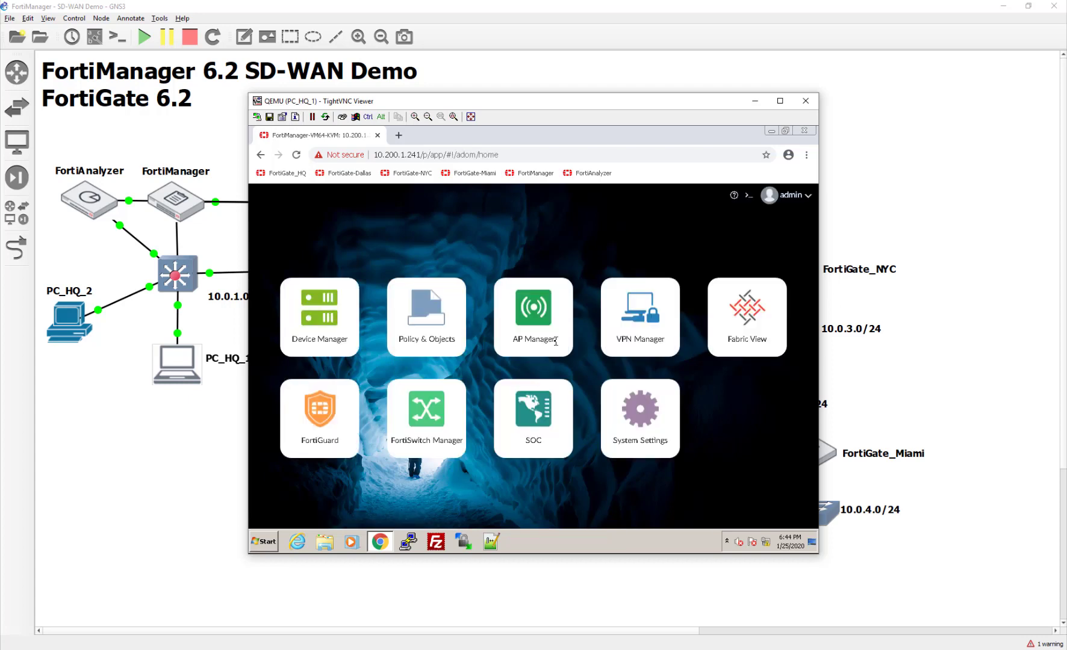
- Open Device Manager, which shows 0 managed devices, and reposition the viewer window
click(299, 337)
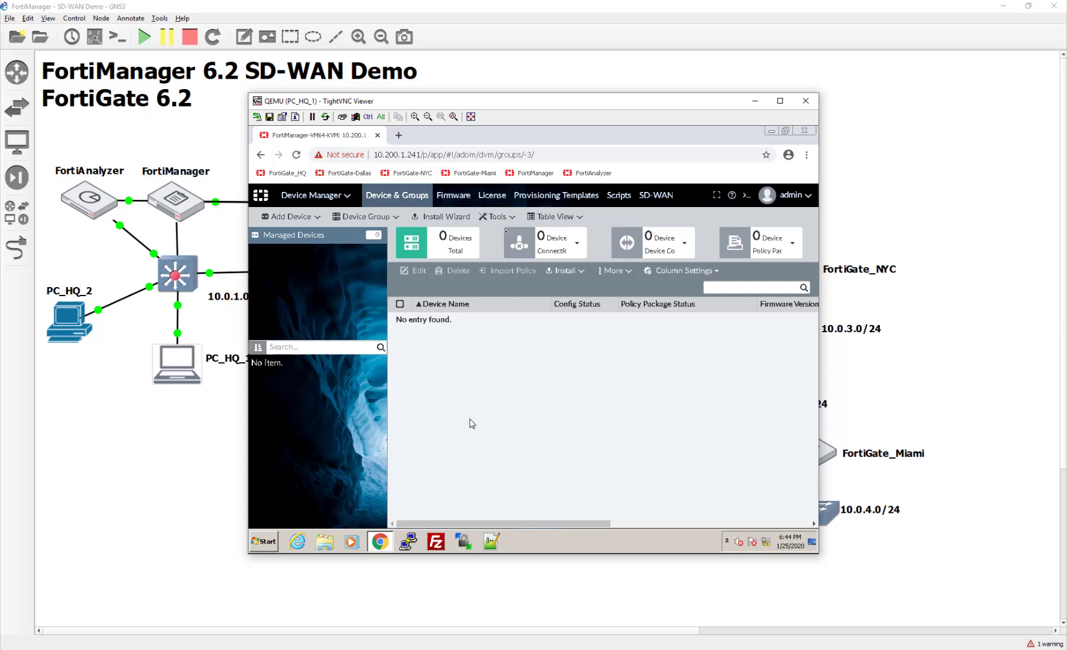
drag(520, 99, 519, 338)
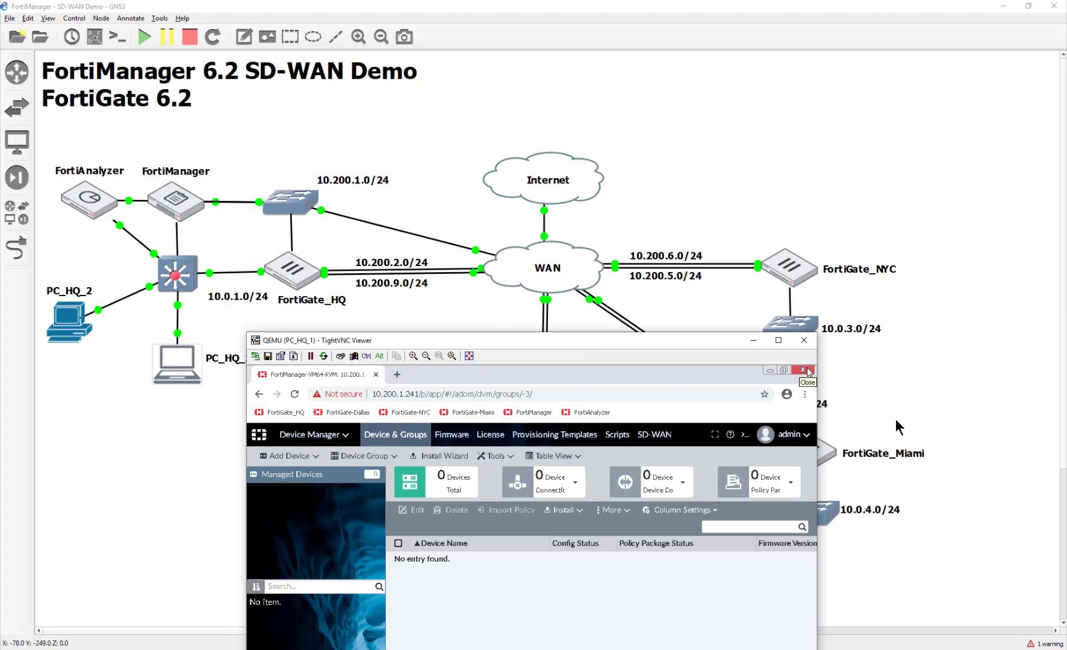
drag(571, 341, 716, 113)
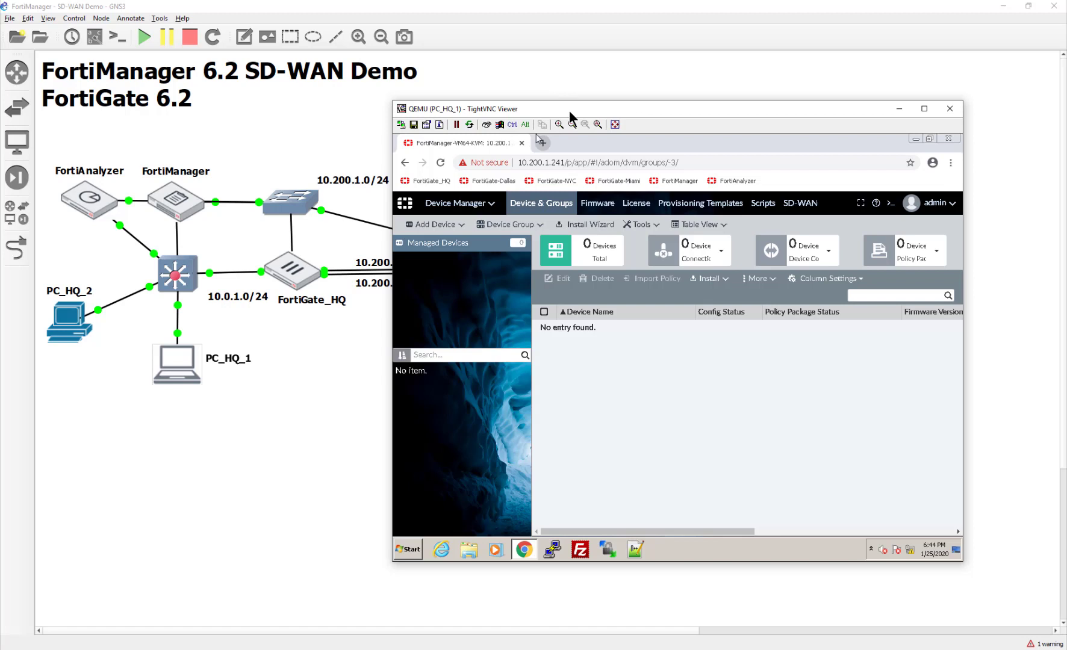
drag(568, 110, 509, 101)
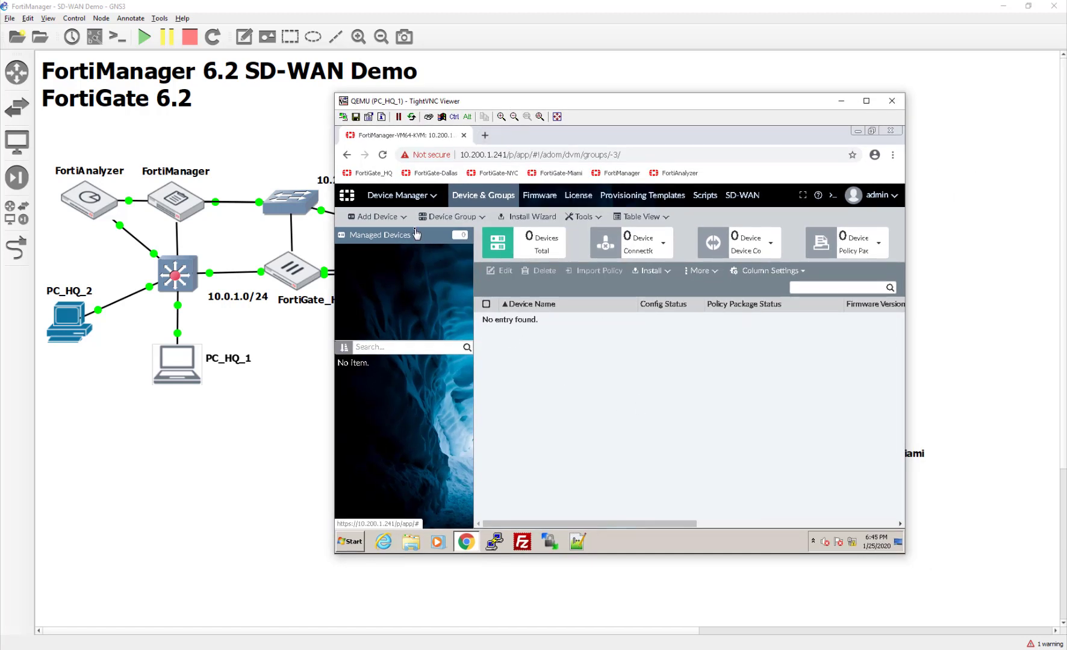
click(376, 218)
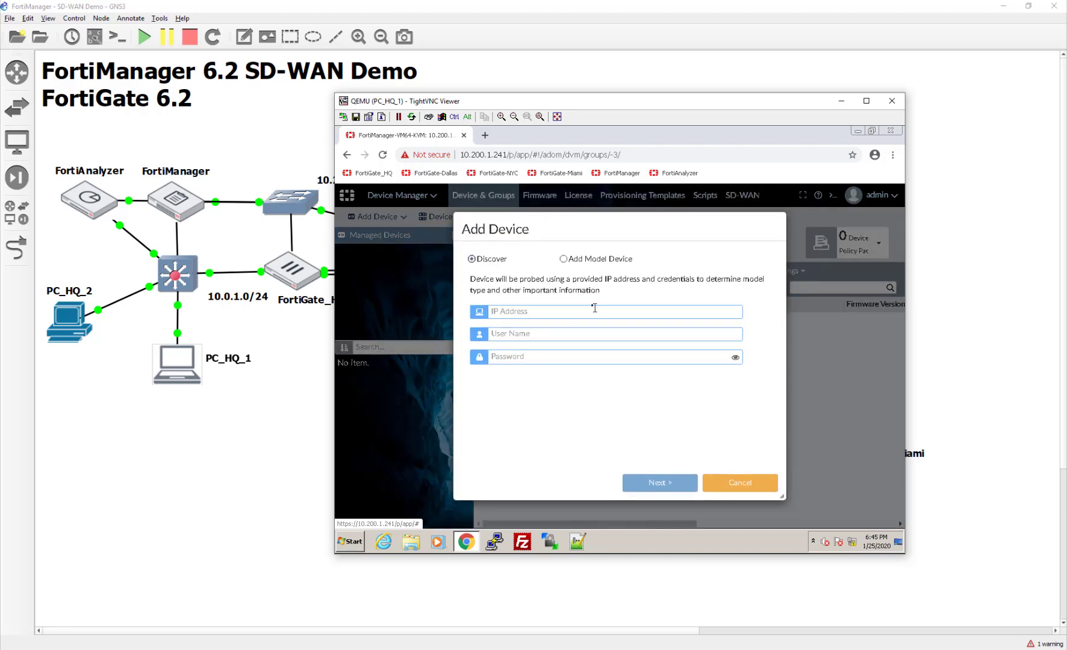
text(10.200.3.)
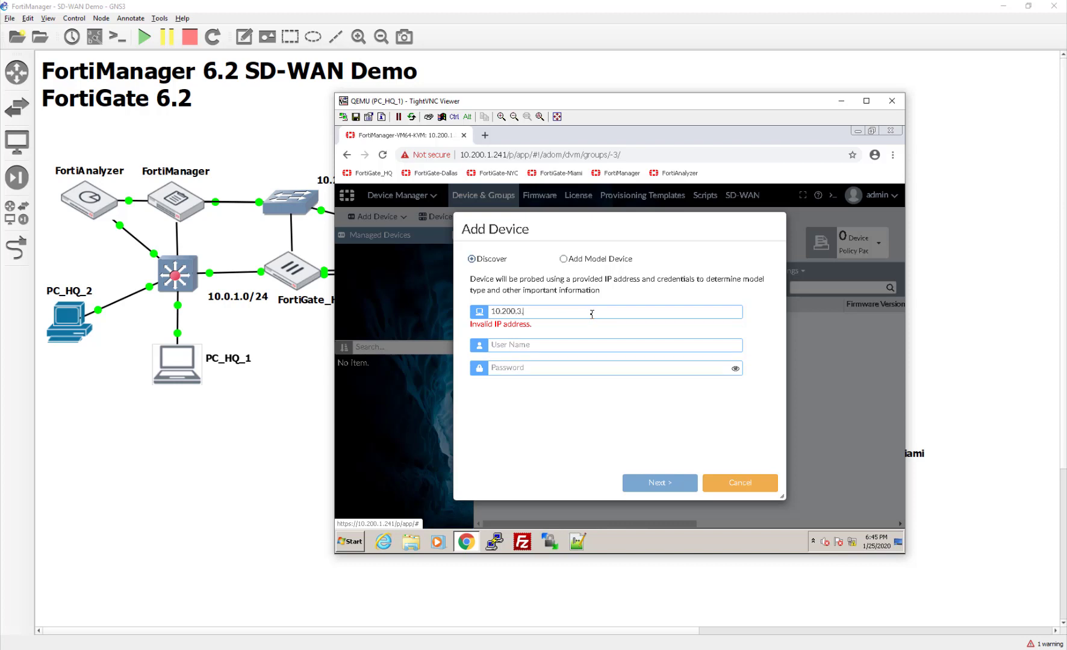
text(1)
text(a)
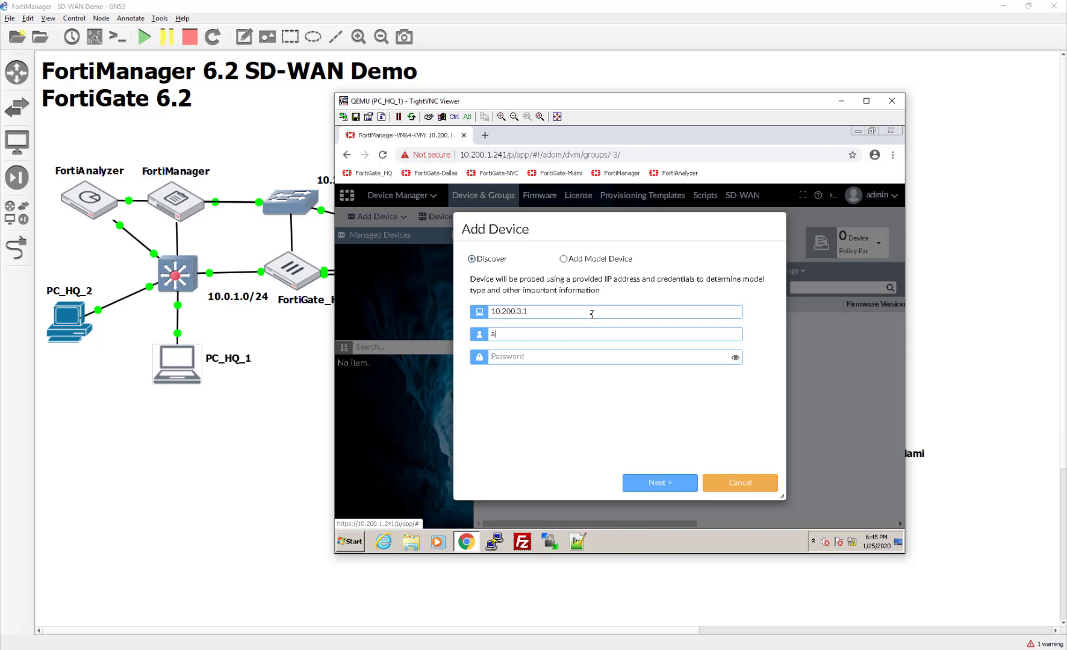
text(dmin)
key(Tab)
text(f)
click(662, 484)
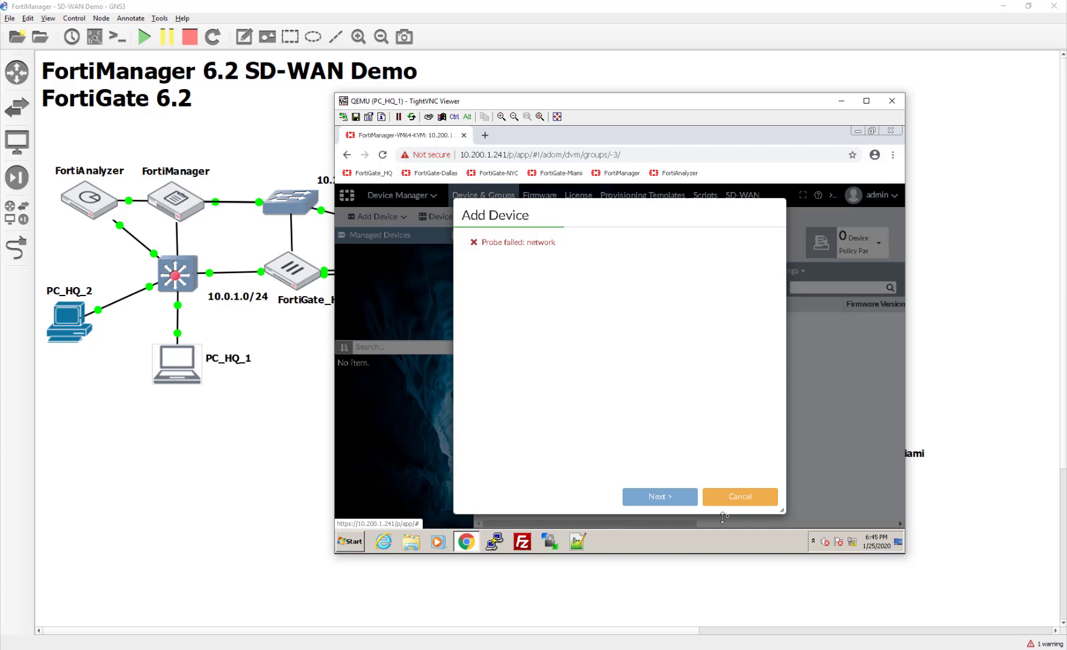
click(753, 504)
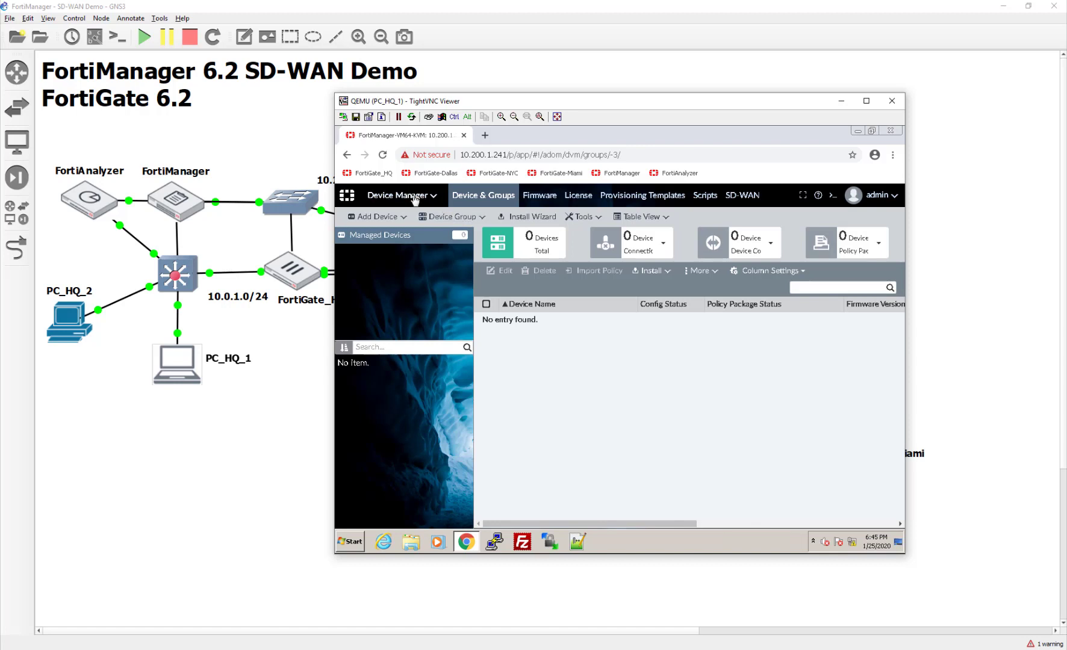
- Add a default route 0.0.0.0/0.0.0.0 via gateway 10.200.1.254 on port1 in the routing table
click(415, 197)
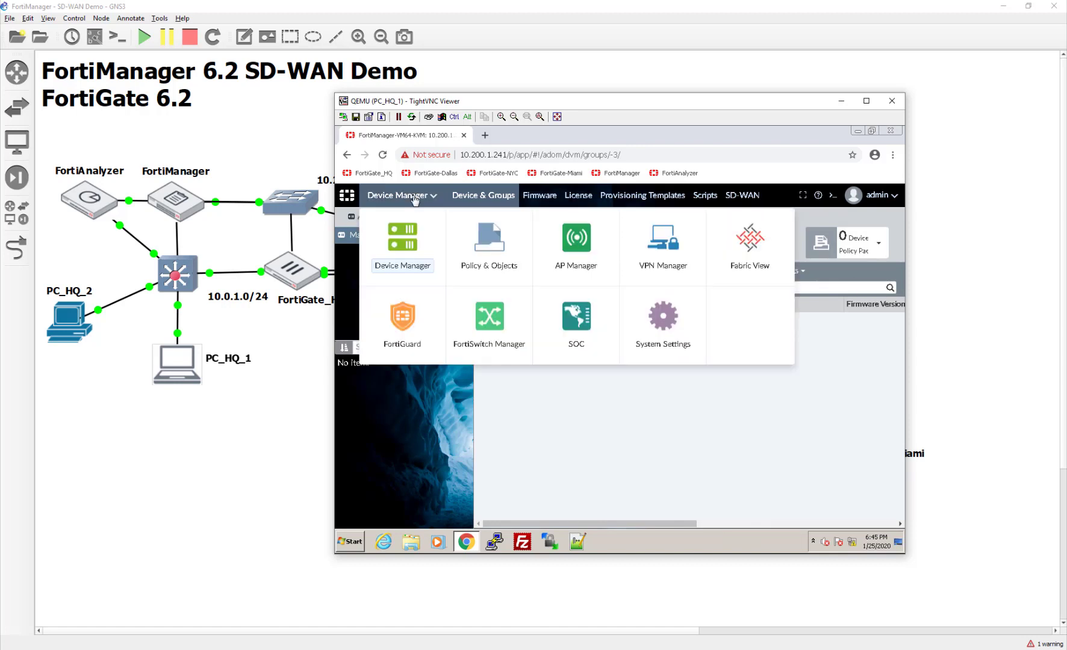
click(679, 313)
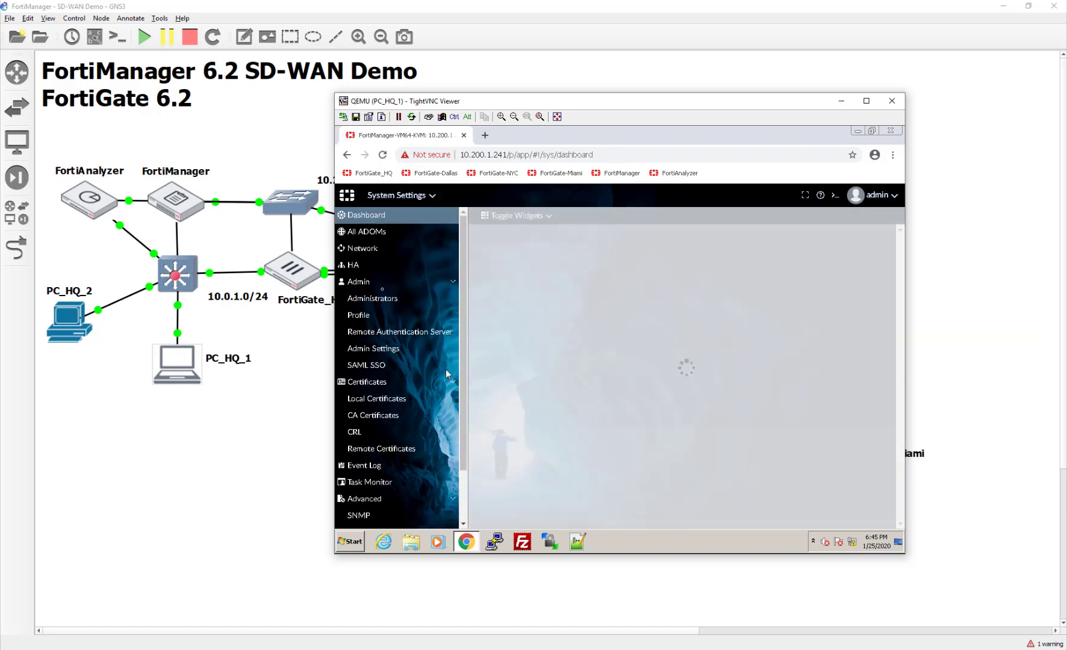
click(387, 249)
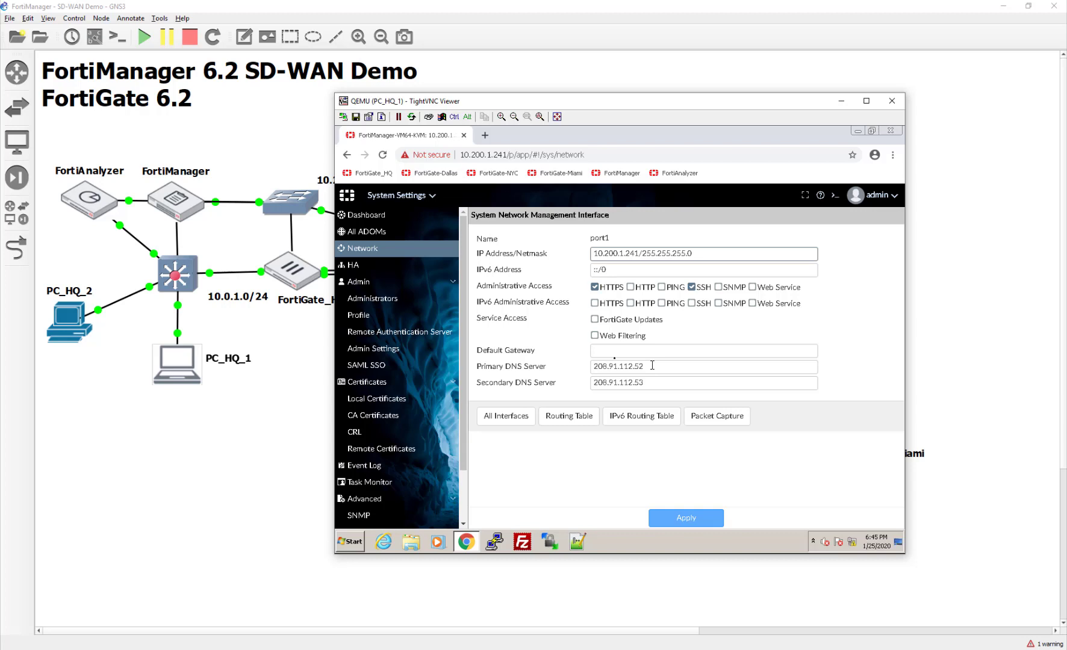
click(570, 416)
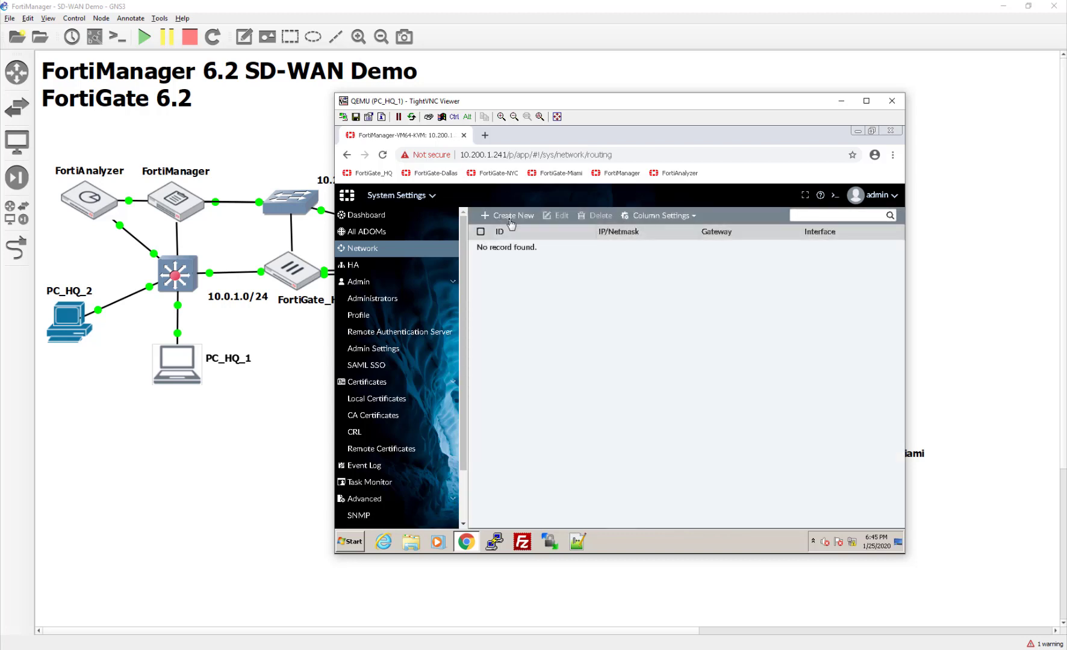
click(503, 215)
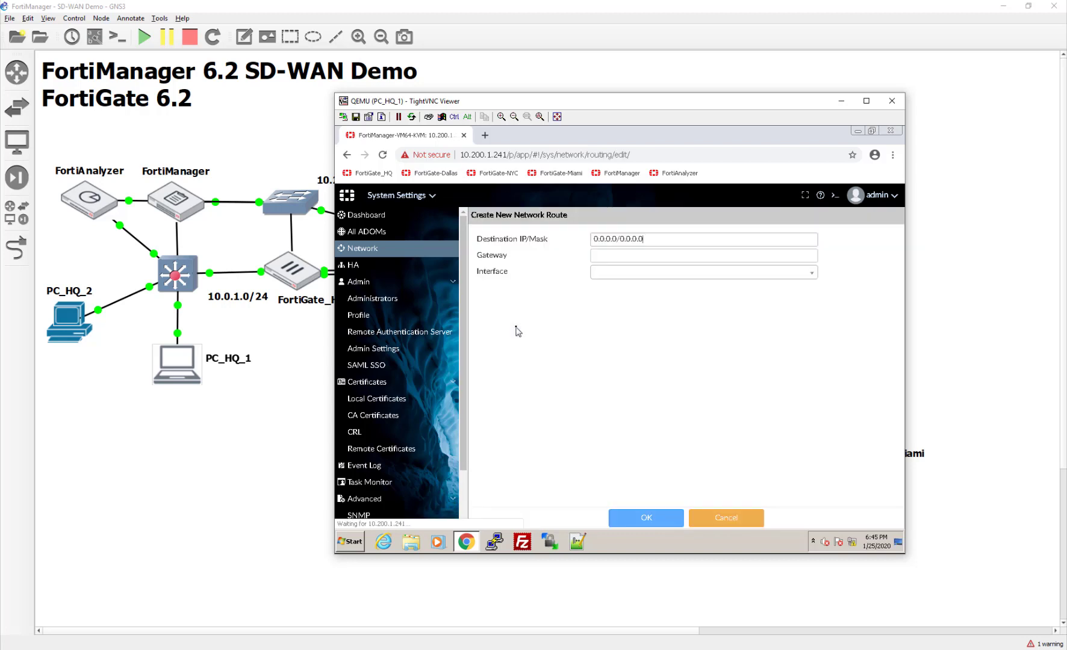
click(671, 252)
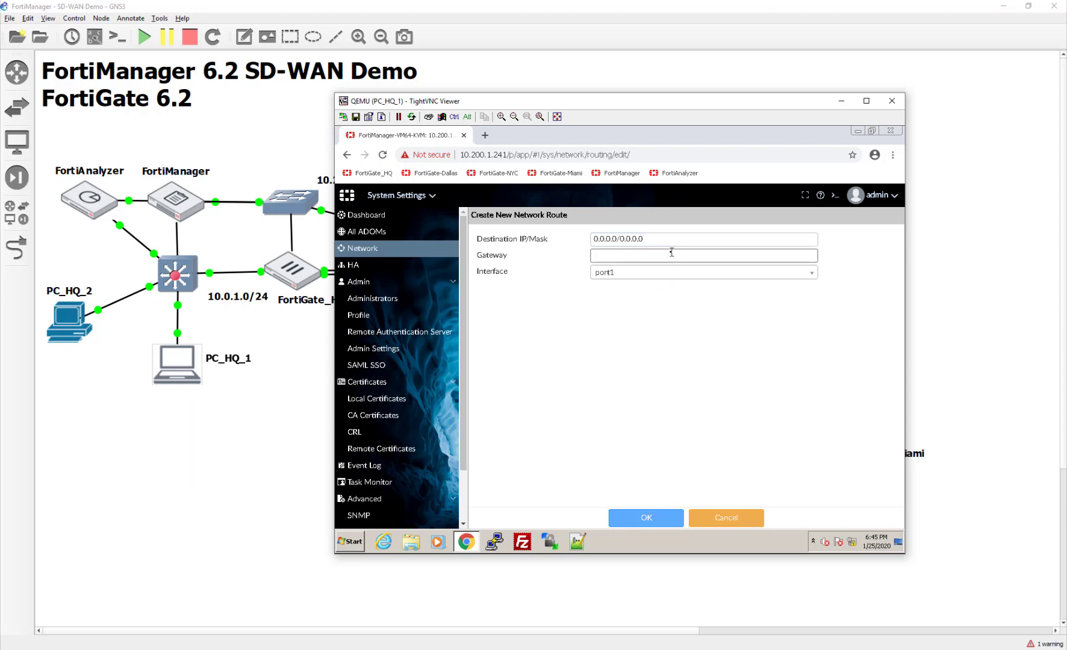
text(10.200.)
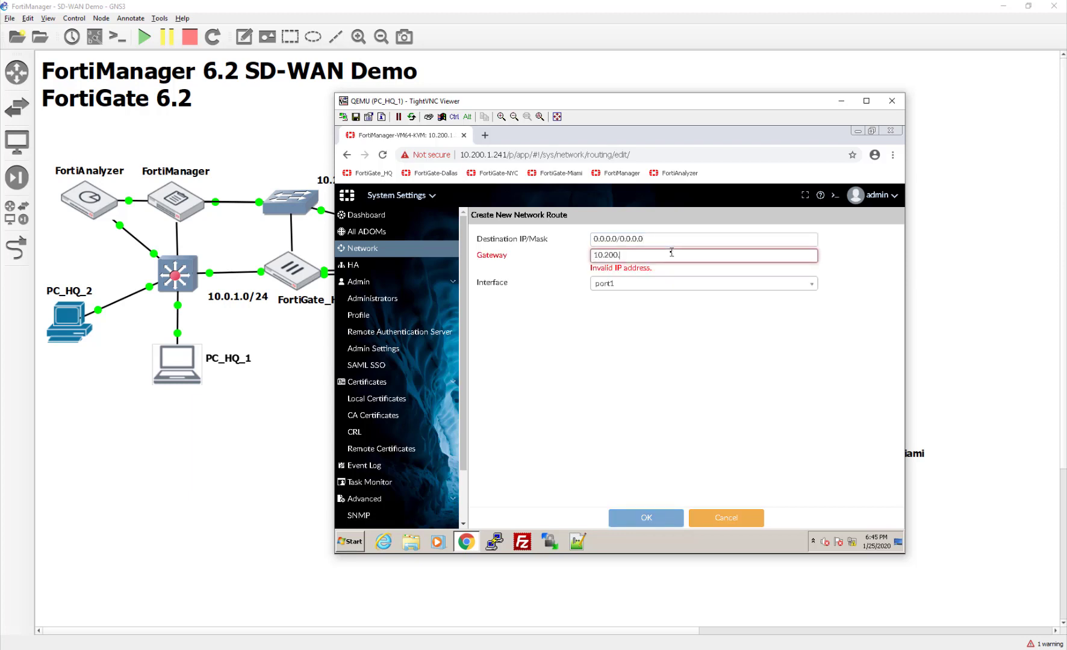
text(1.254)
click(657, 275)
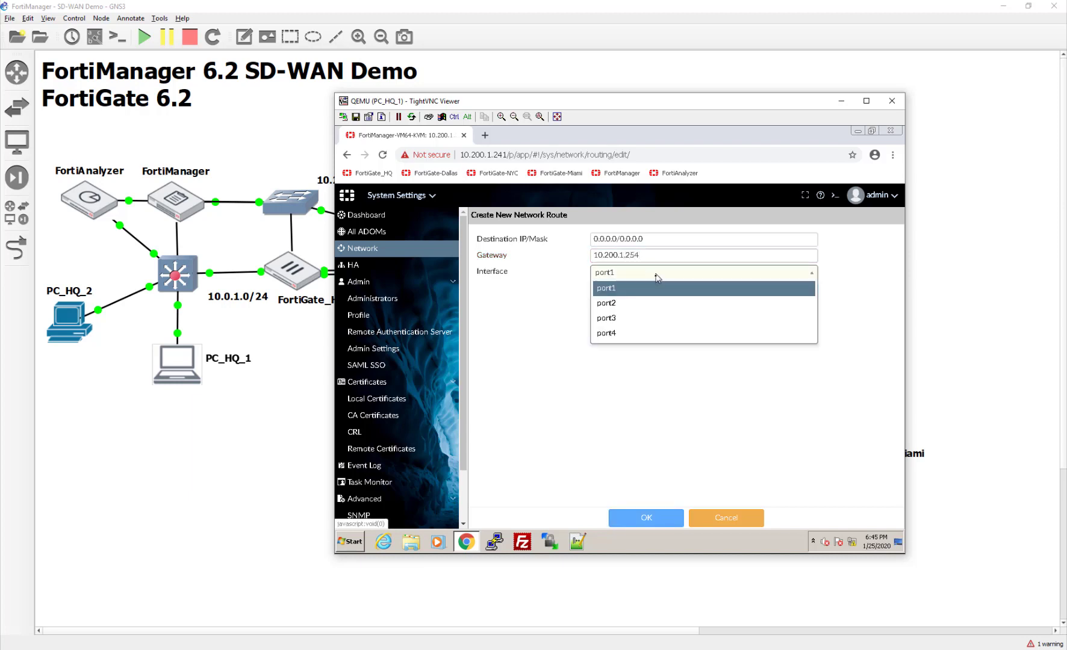
click(655, 291)
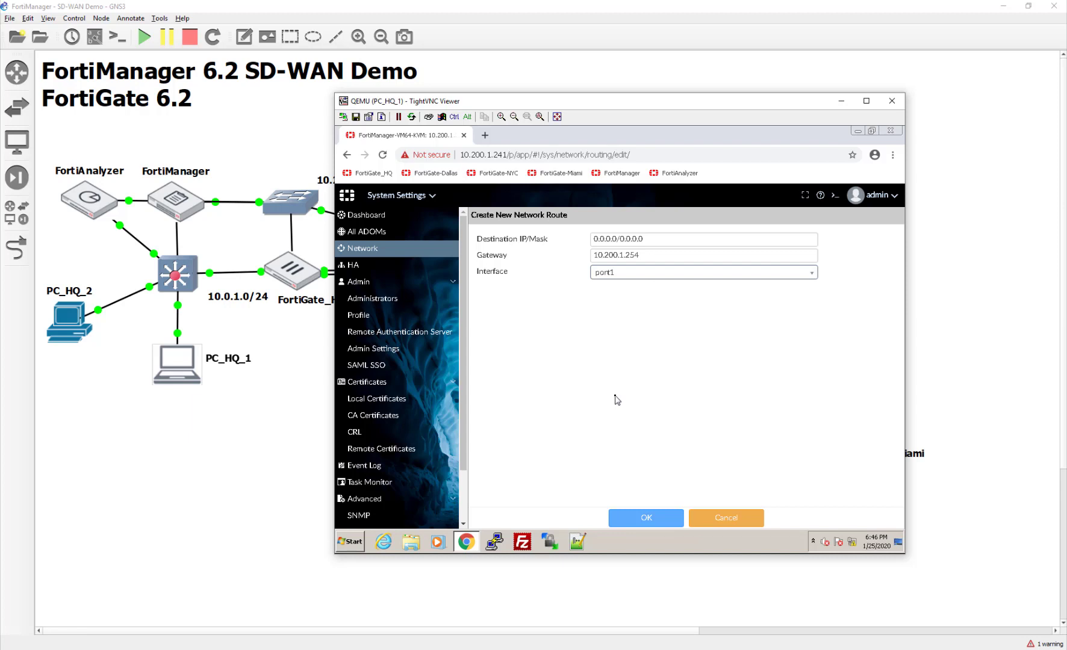
click(640, 518)
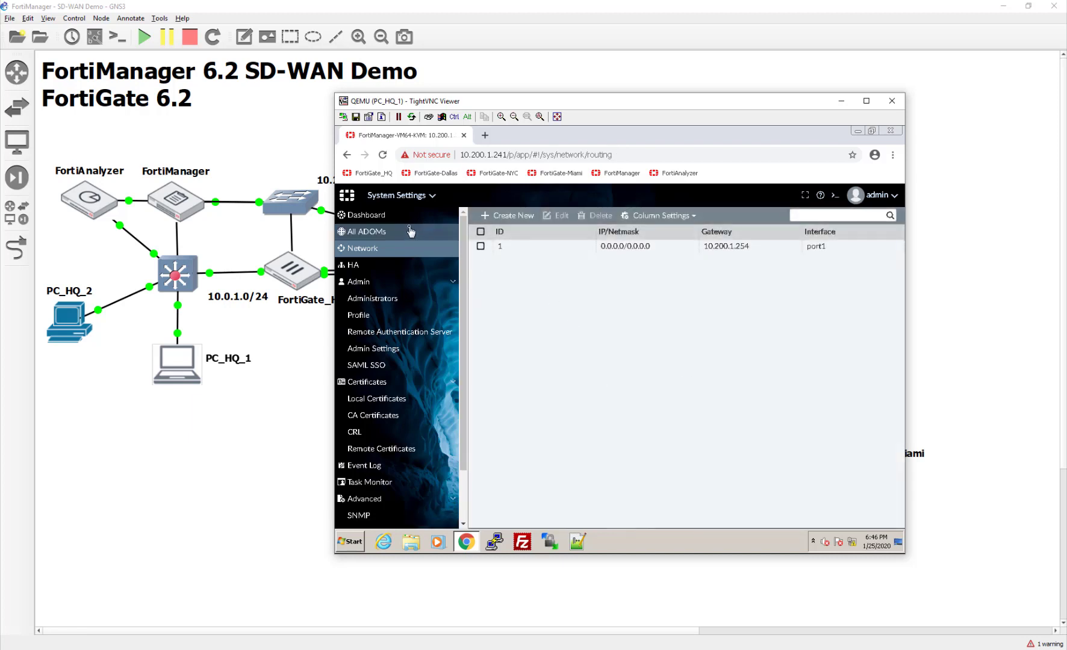
- Apply the updated management interface settings and go back to Device Manager
click(403, 256)
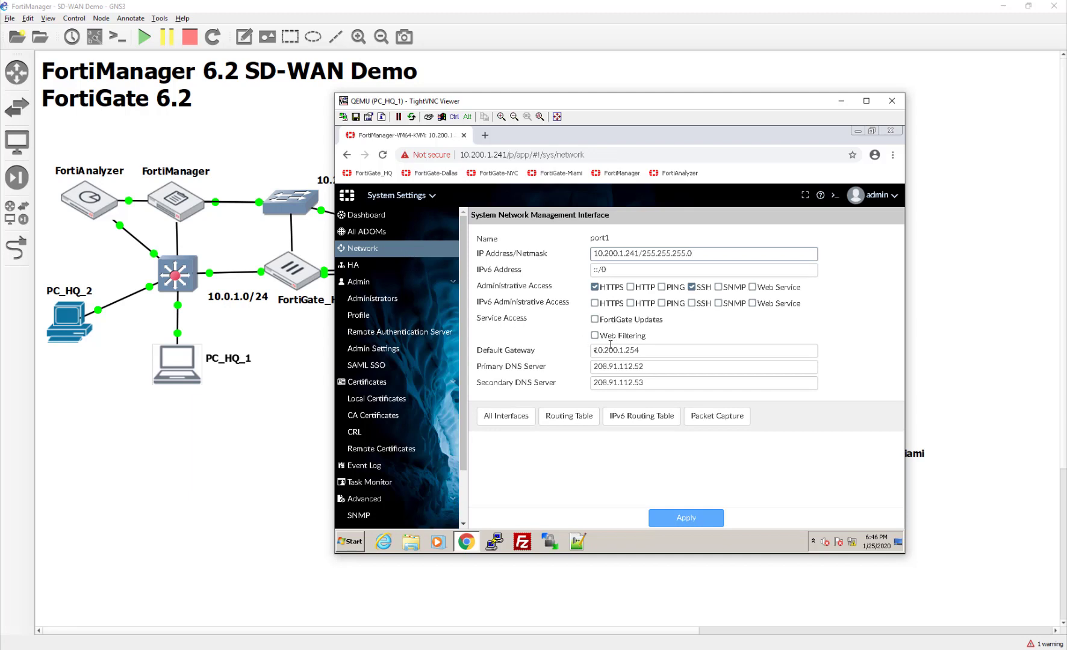
click(686, 517)
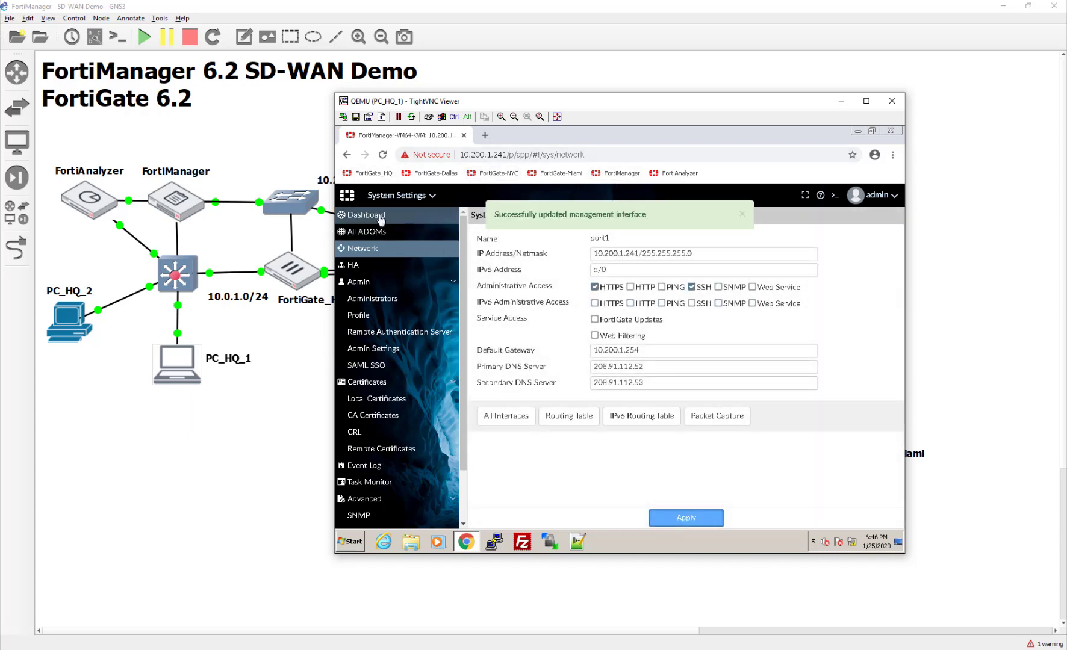
click(396, 196)
click(413, 242)
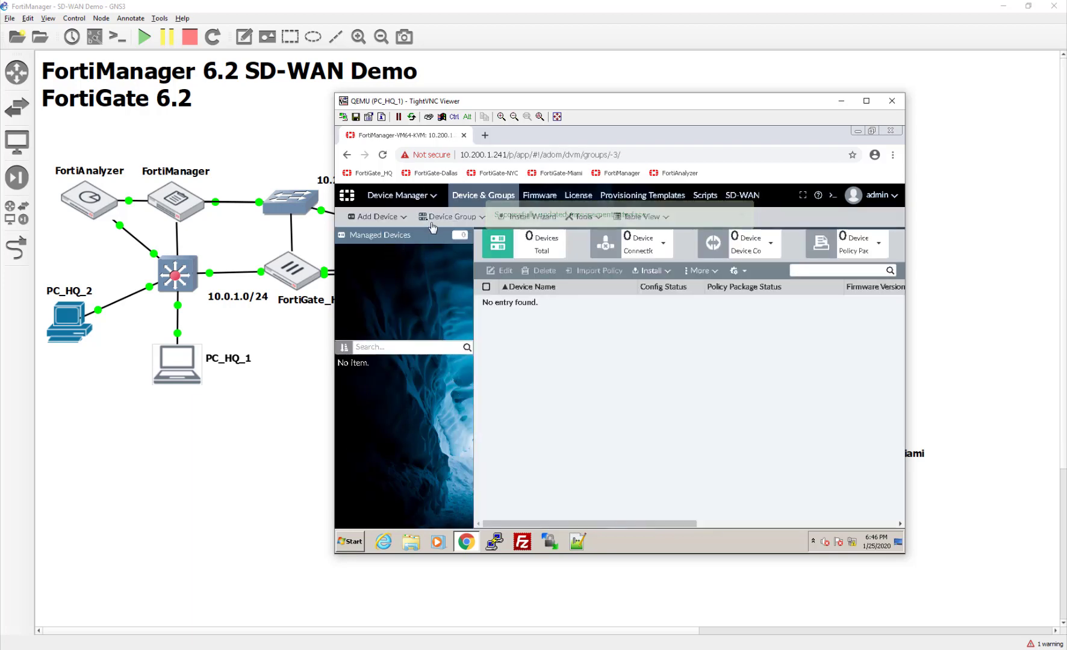
- Add device 10.200.3.1 with admin credentials and discover it as FortiGate-Dallas
click(365, 221)
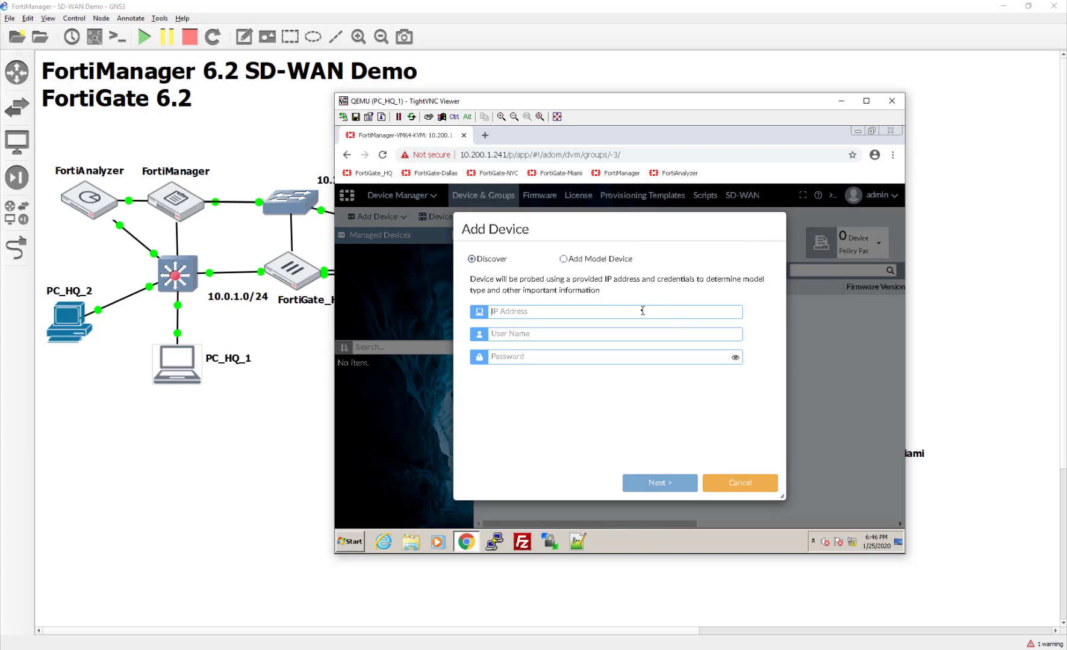
text(10.200.)
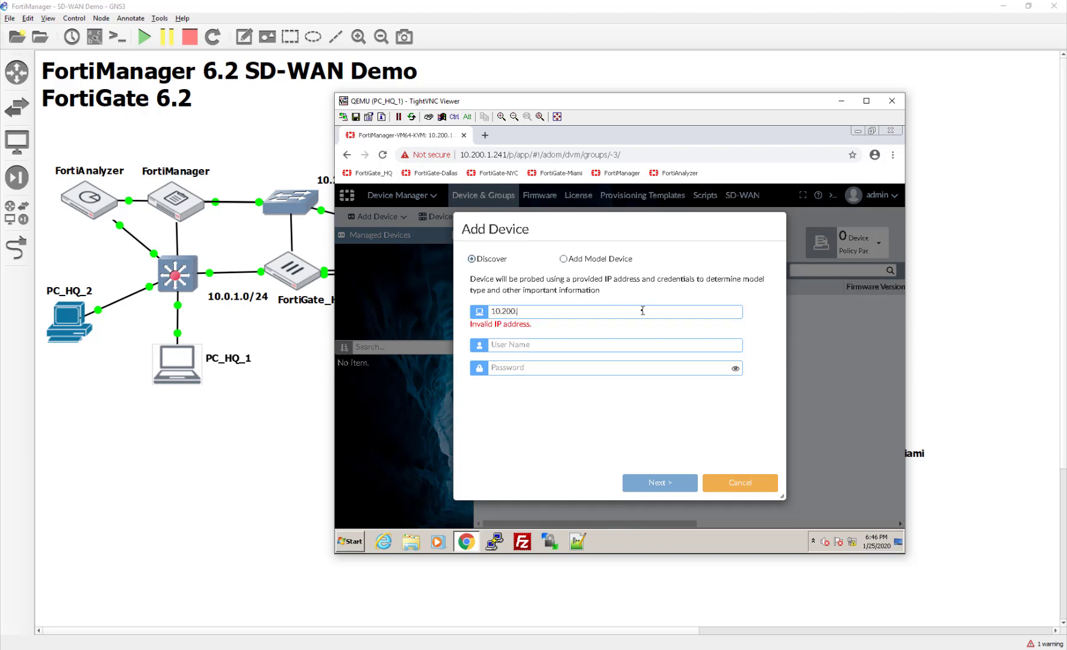
text(3.1)
text(adm)
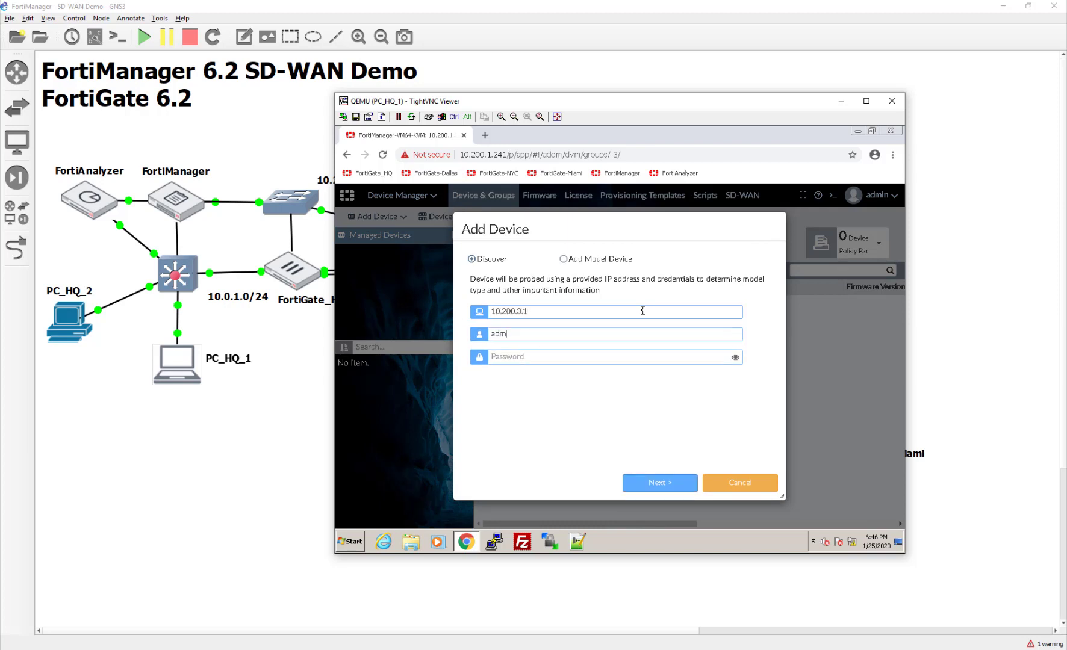
text(*)
click(659, 484)
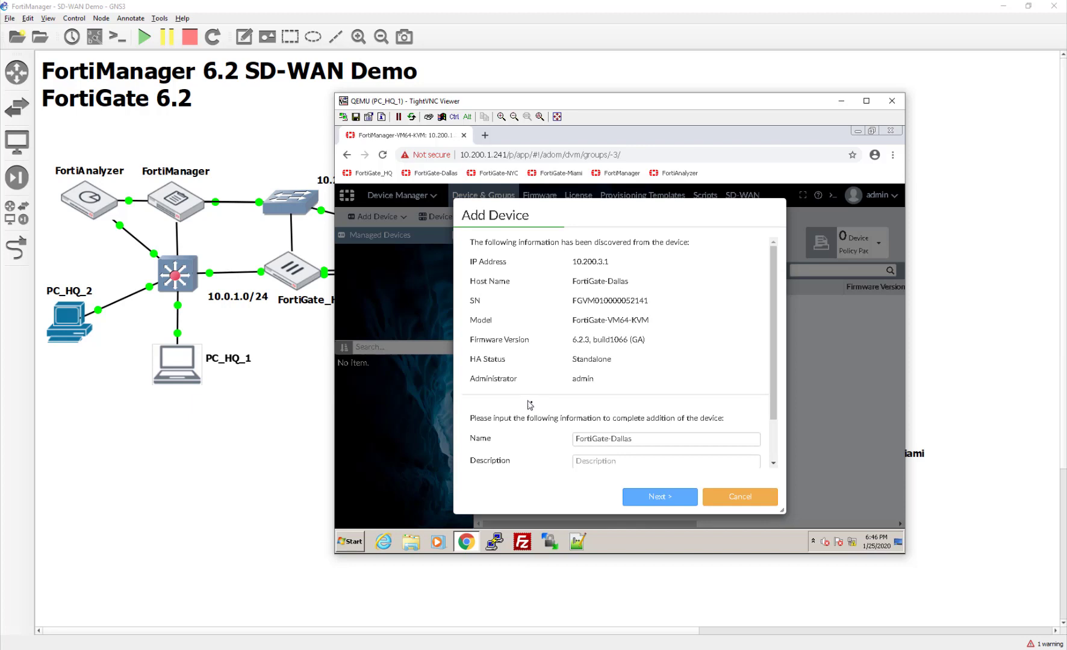
- Open the FortiGate_Dallas console and log in as admin
click(283, 415)
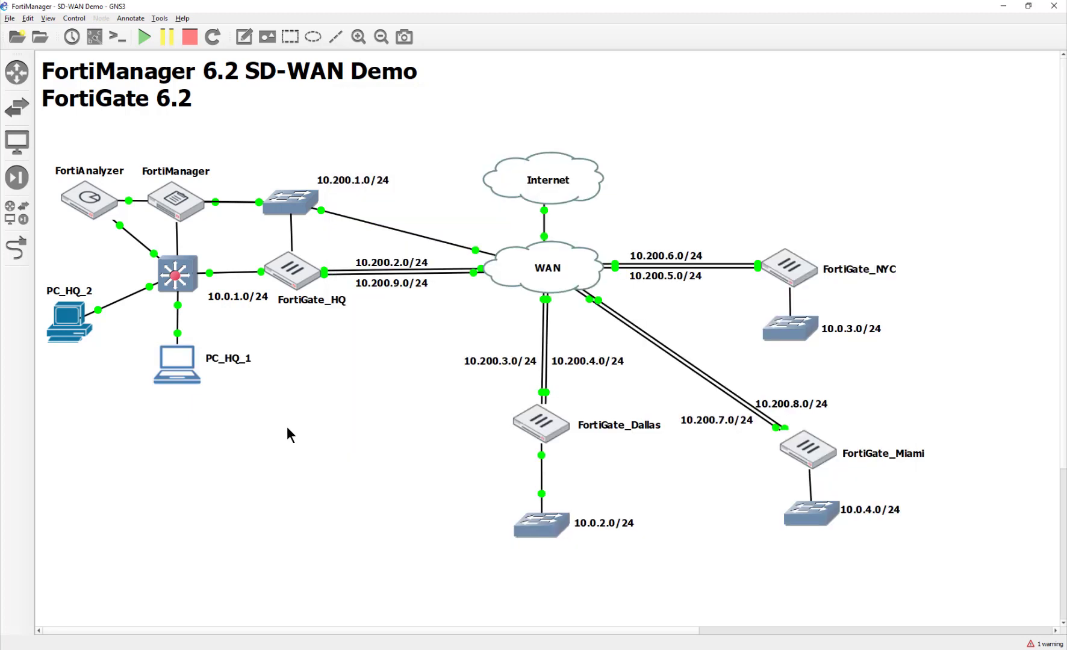
double_click(533, 428)
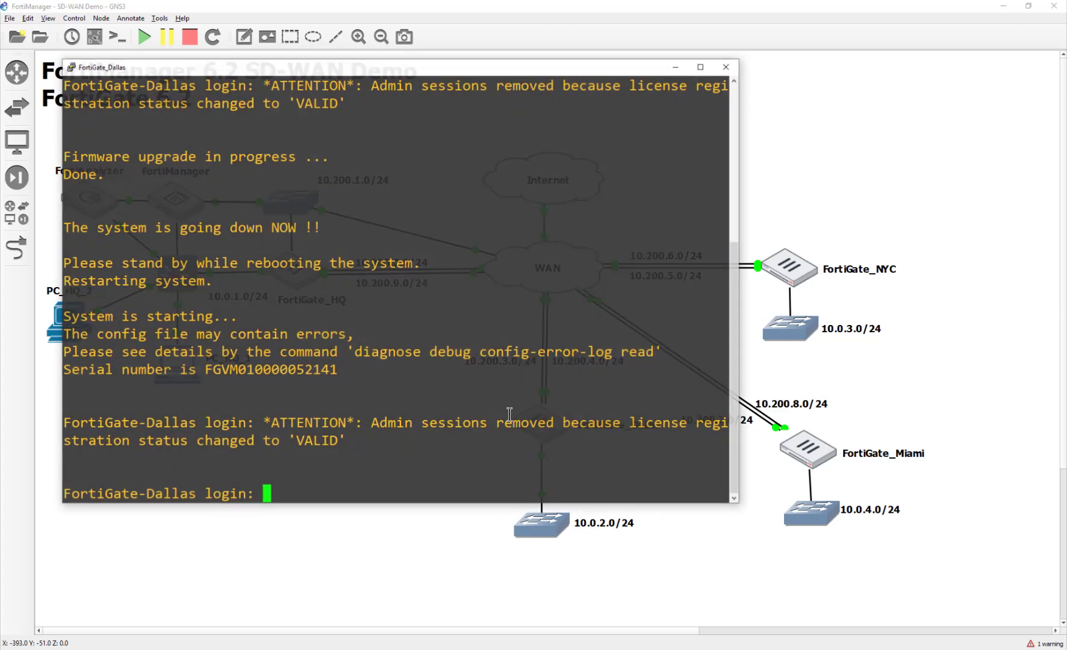
text(admin)
key(Return)
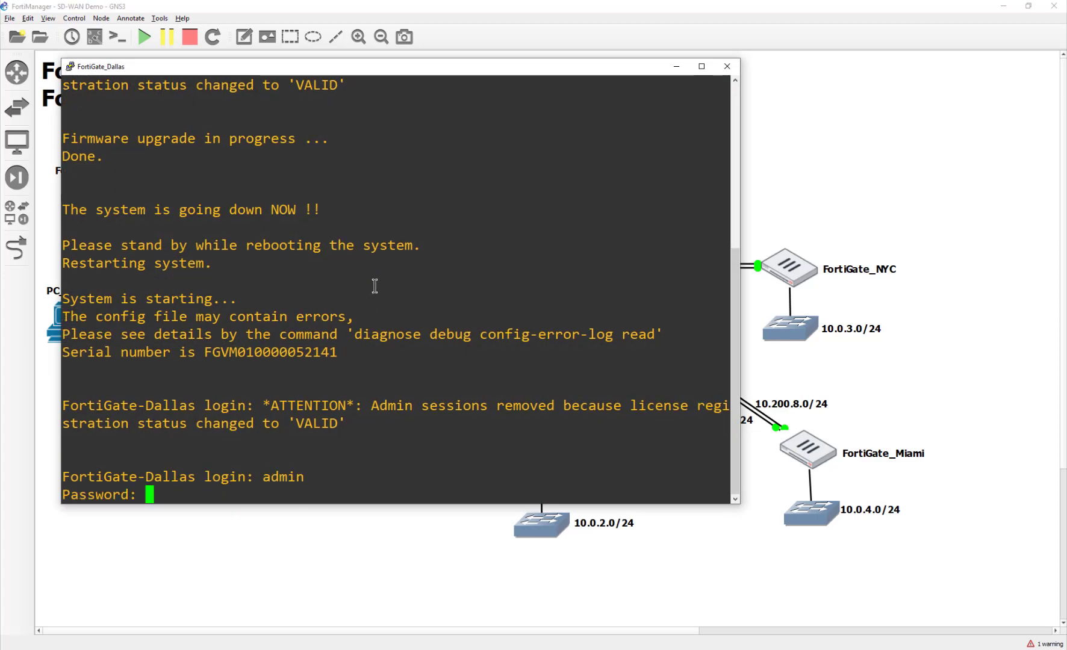
key(Return)
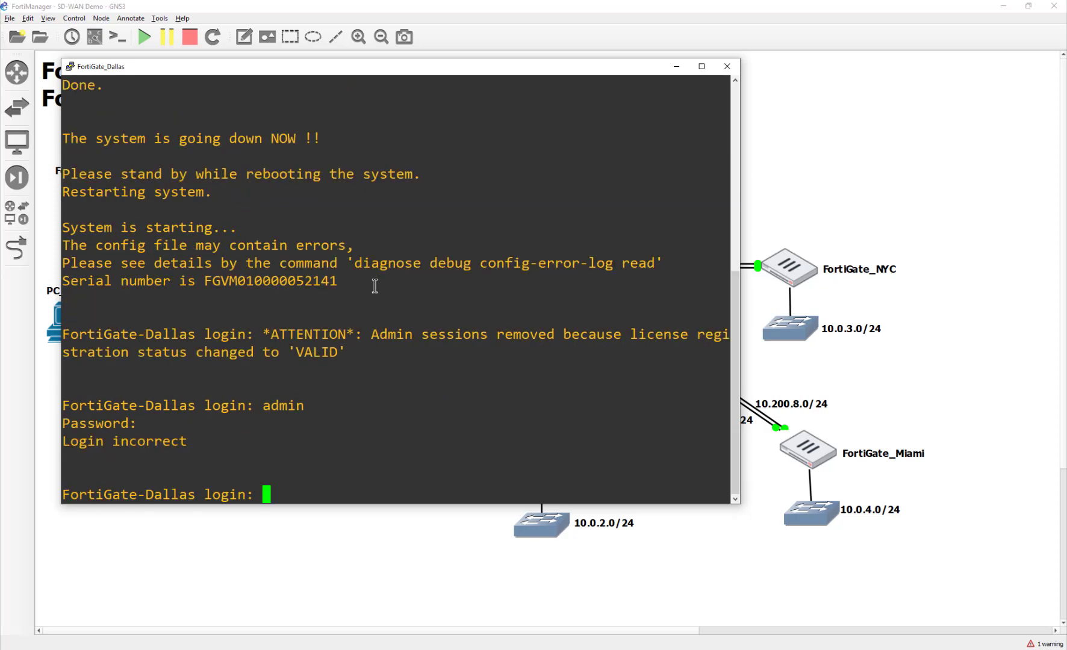
text(admin)
key(Return)
text(********)
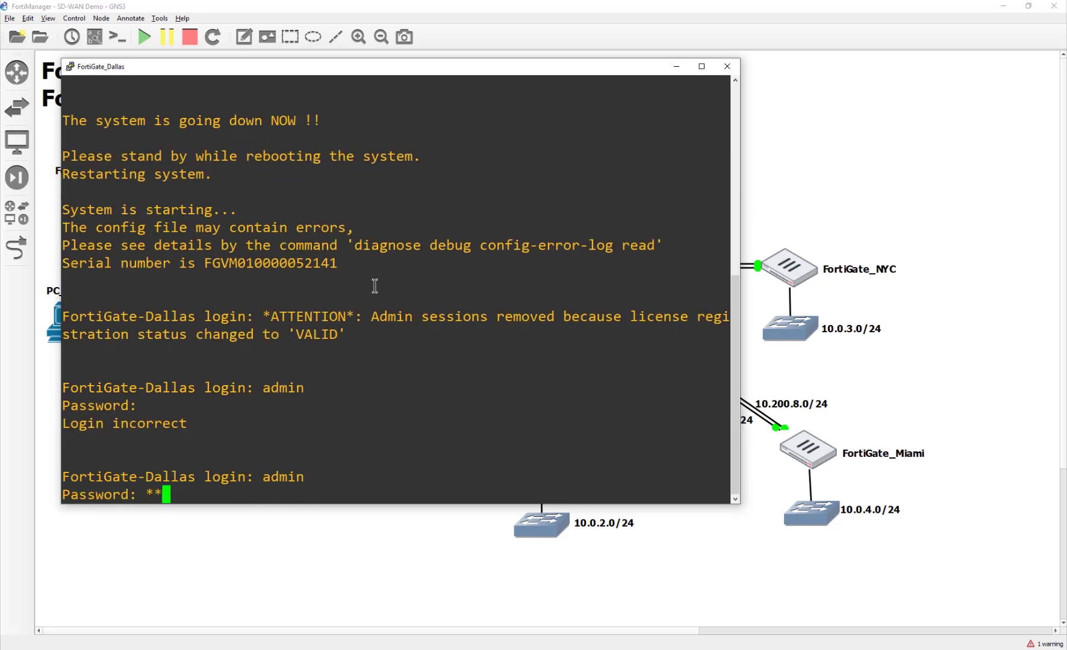
key(Return)
- Show port1's configuration, confirming IP 10.200.3.1/24 and fgfm in allowed access
text(config )
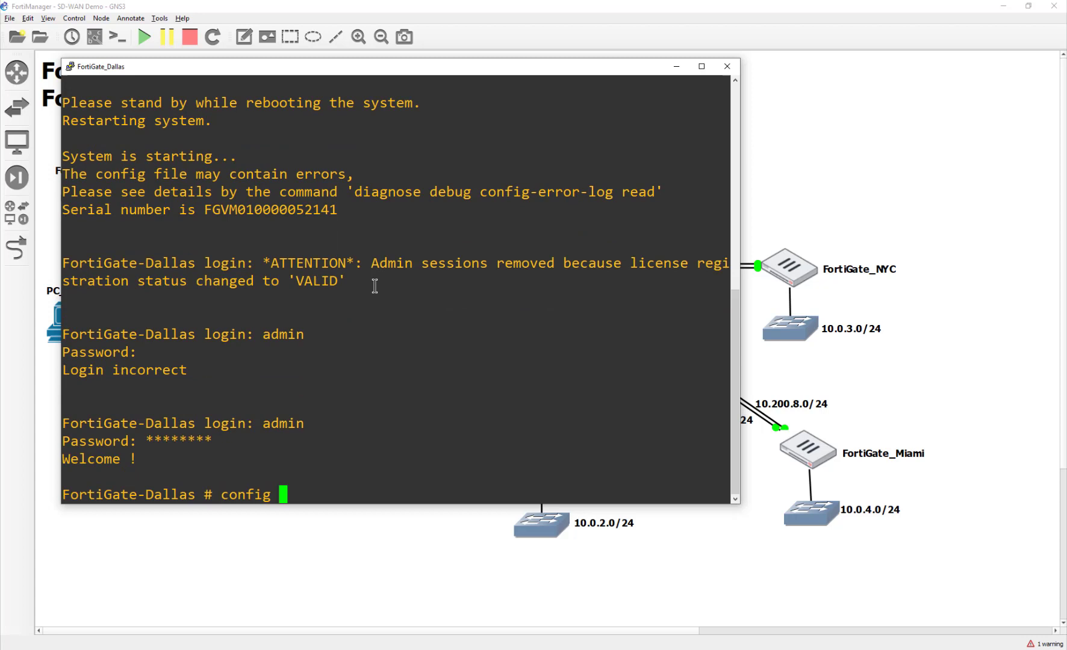
text(sys int)
key(Return)
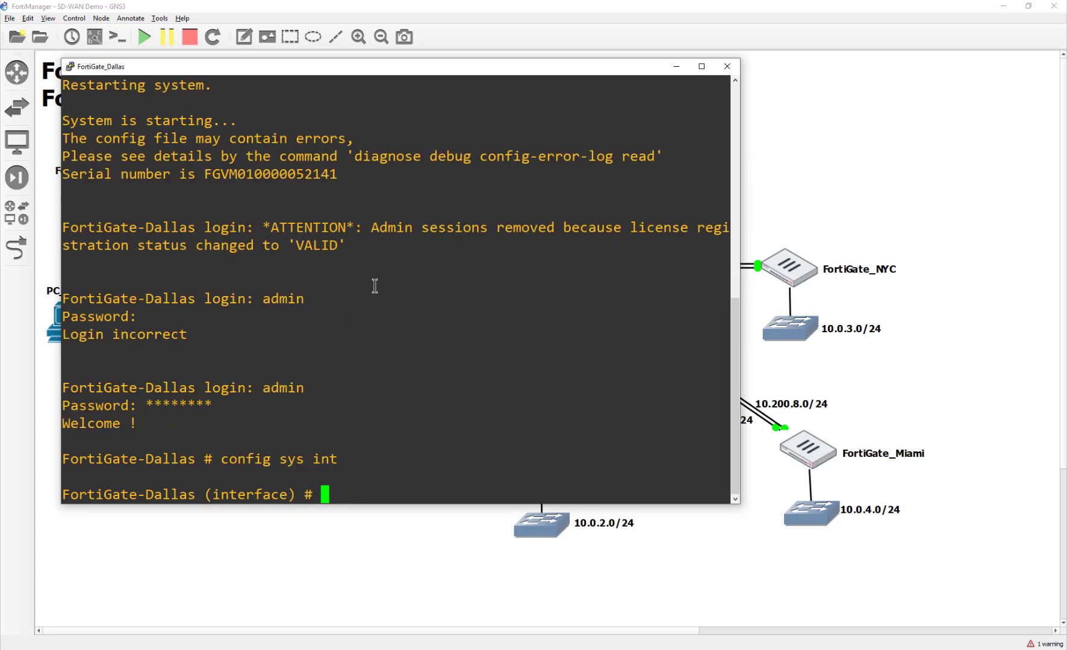
text(edit port1)
key(Return)
text(show)
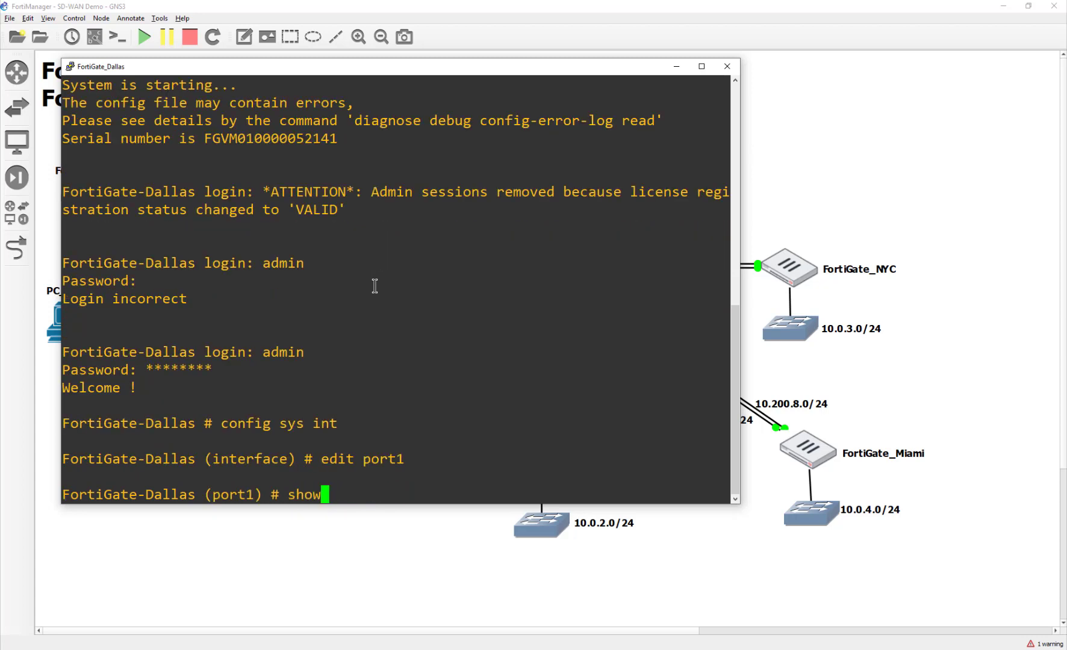
key(Return)
drag(489, 386, 260, 391)
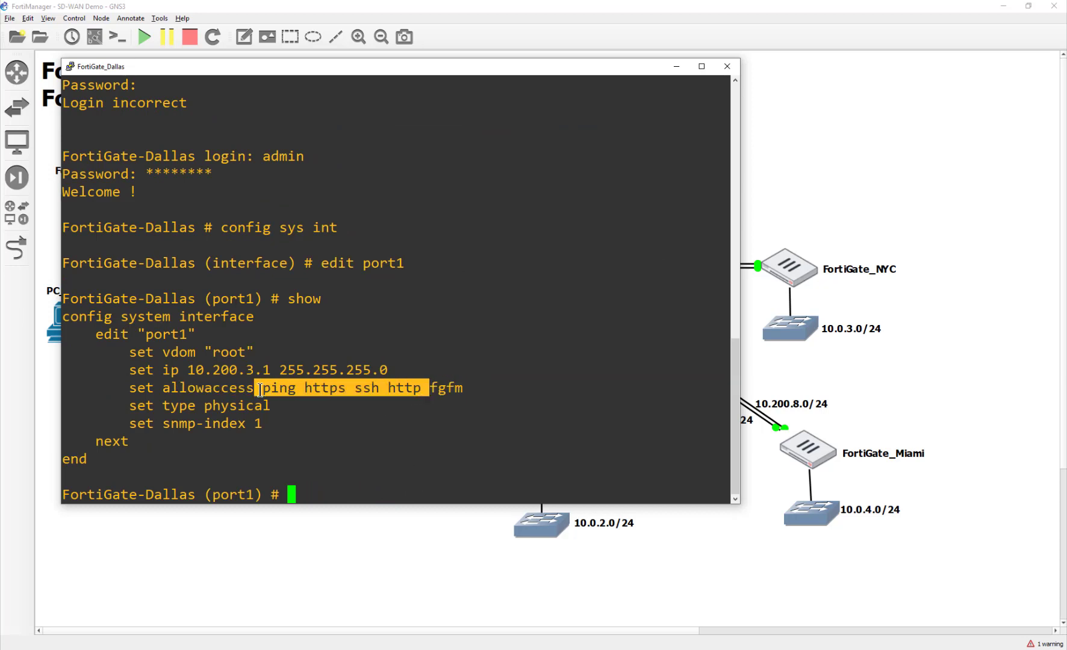
click(440, 444)
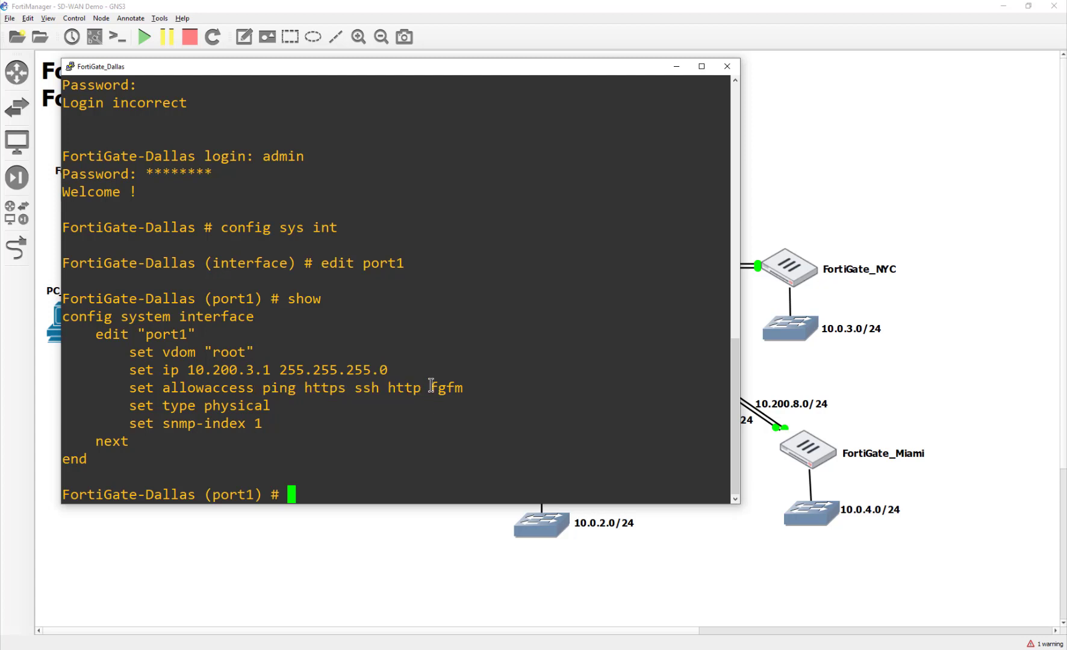
drag(431, 387, 467, 388)
drag(398, 371, 129, 371)
click(362, 443)
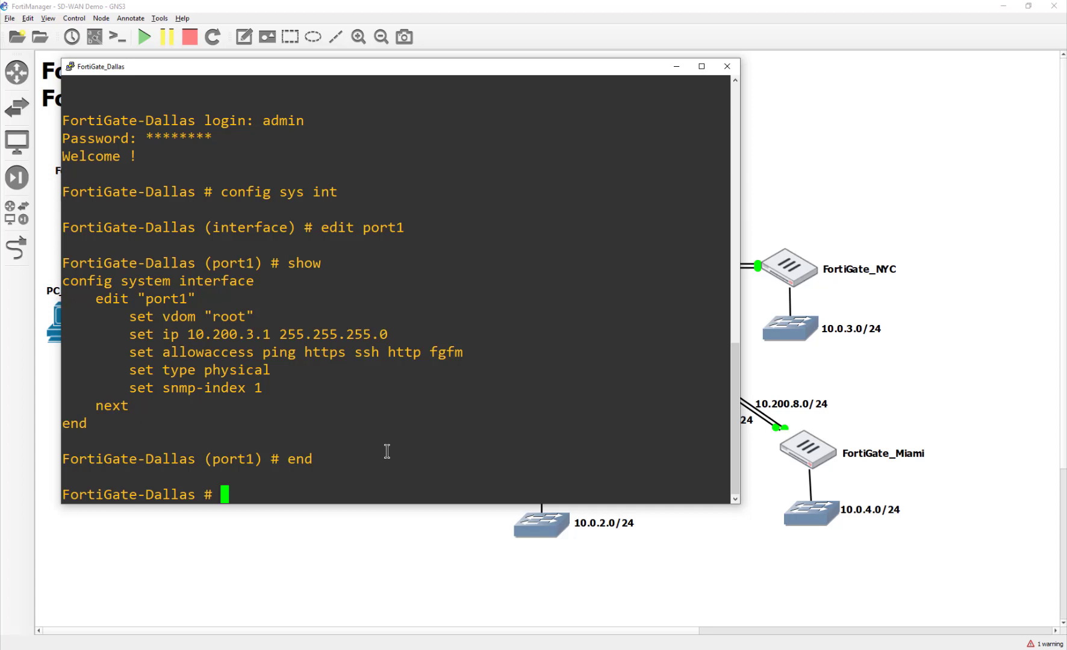
- Show the static route config, confirming gateway 10.200.3.254 on port1
text(config s)
text(outer stat)
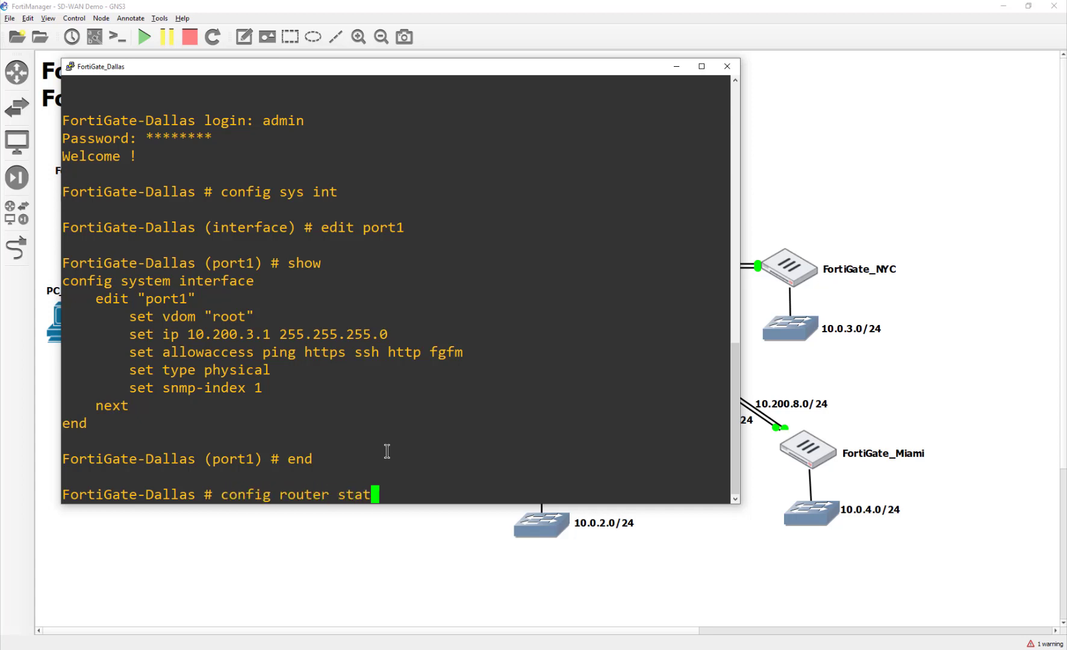
text(ic)
key(Return)
text(show)
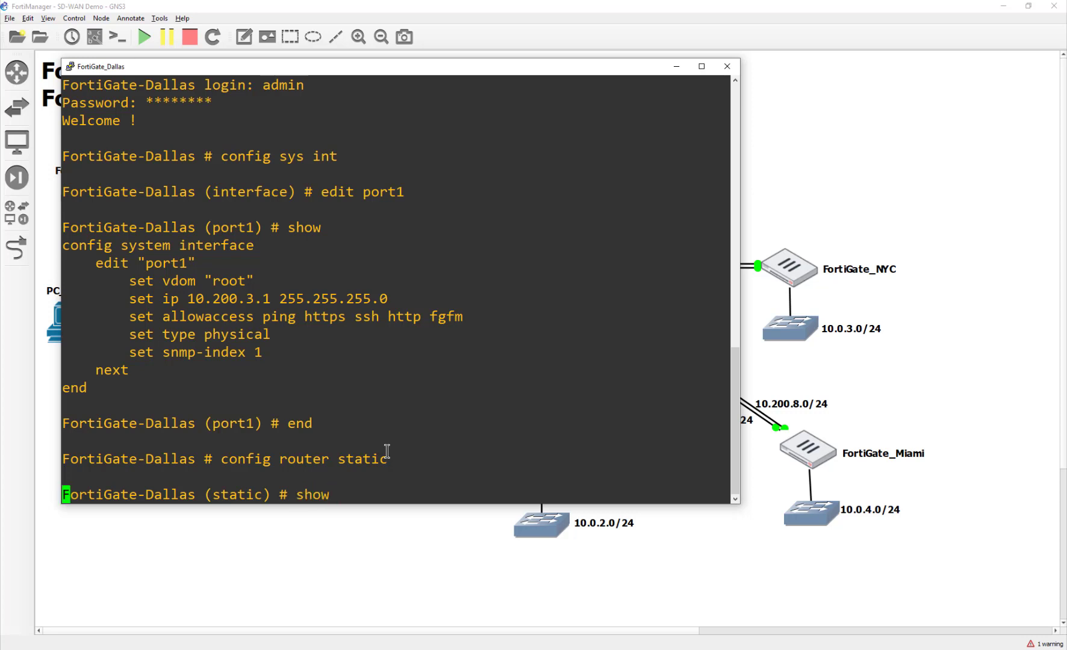
key(Return)
drag(314, 445, 131, 382)
click(304, 403)
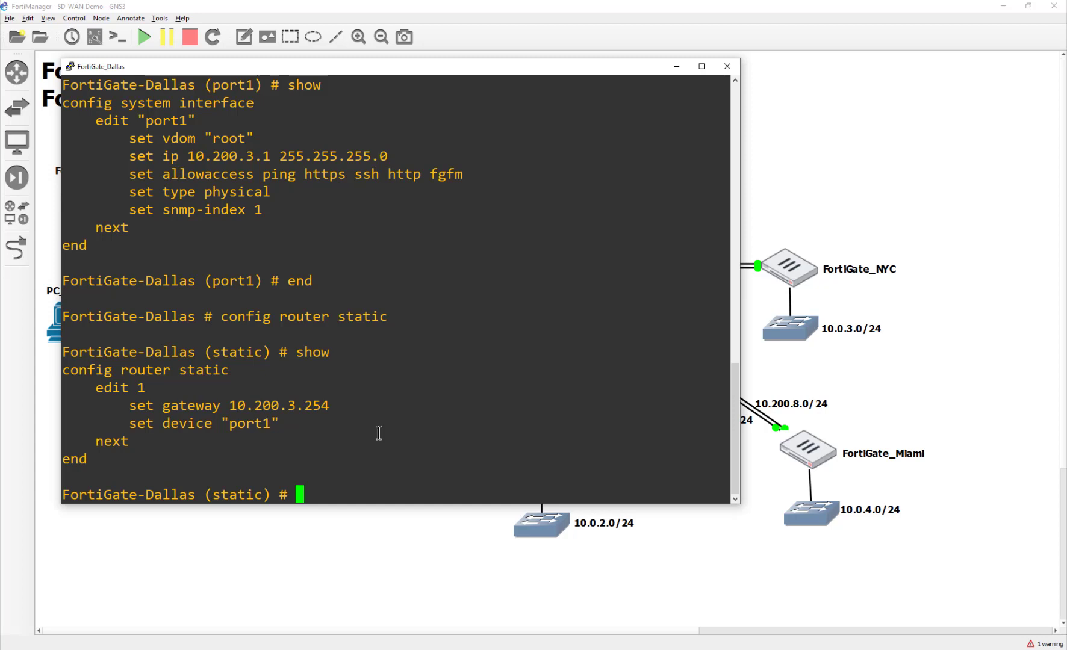
- Close the Dallas console, confirm adding FortiGate-Dallas in FortiManager, and open a new Chrome tab
click(727, 66)
key(alt+Tab)
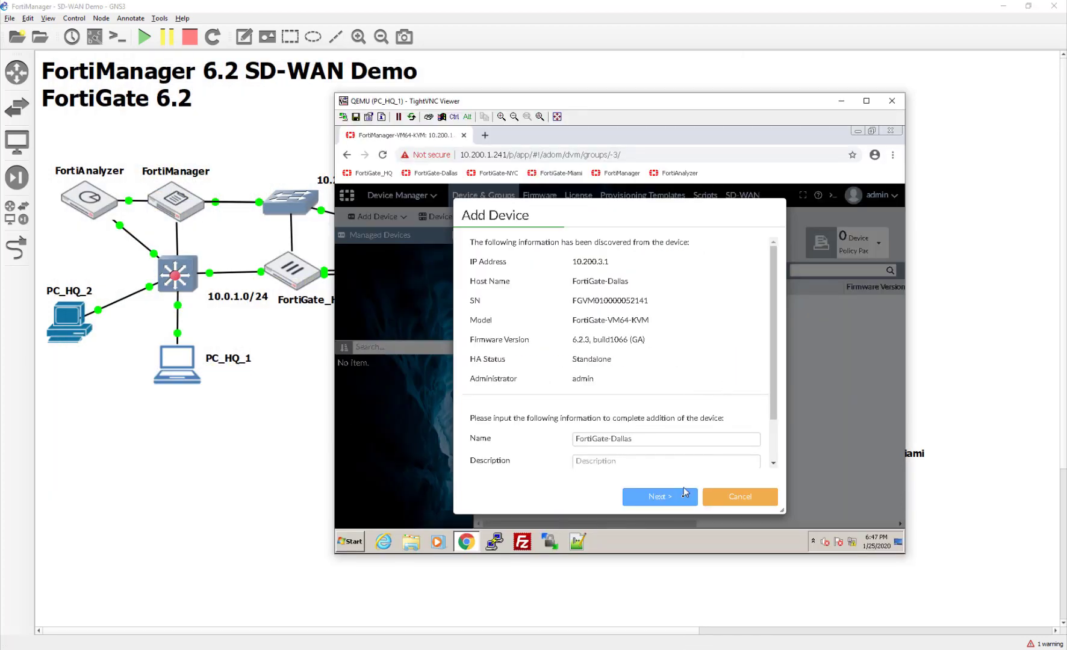
scroll(668, 447, down, 1)
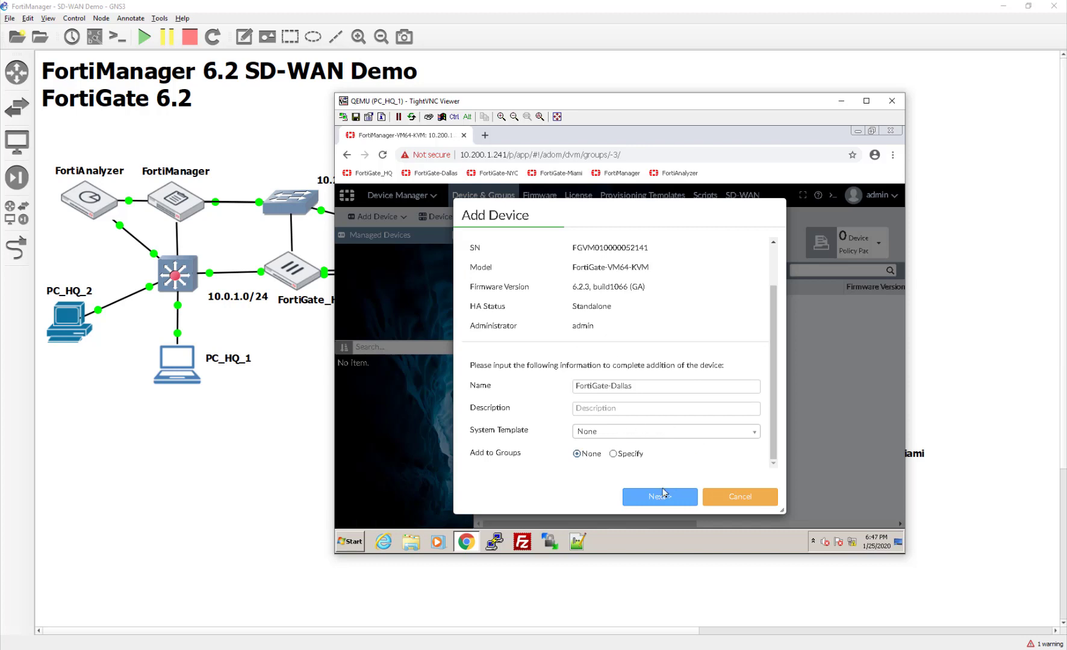
click(674, 498)
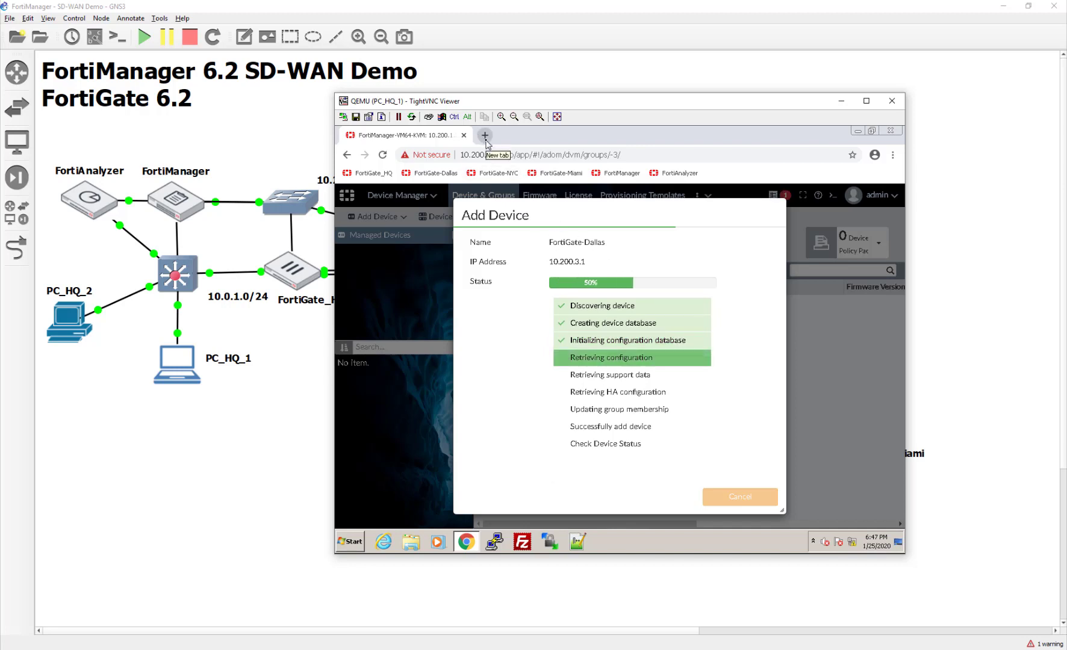
key(ctrl+t)
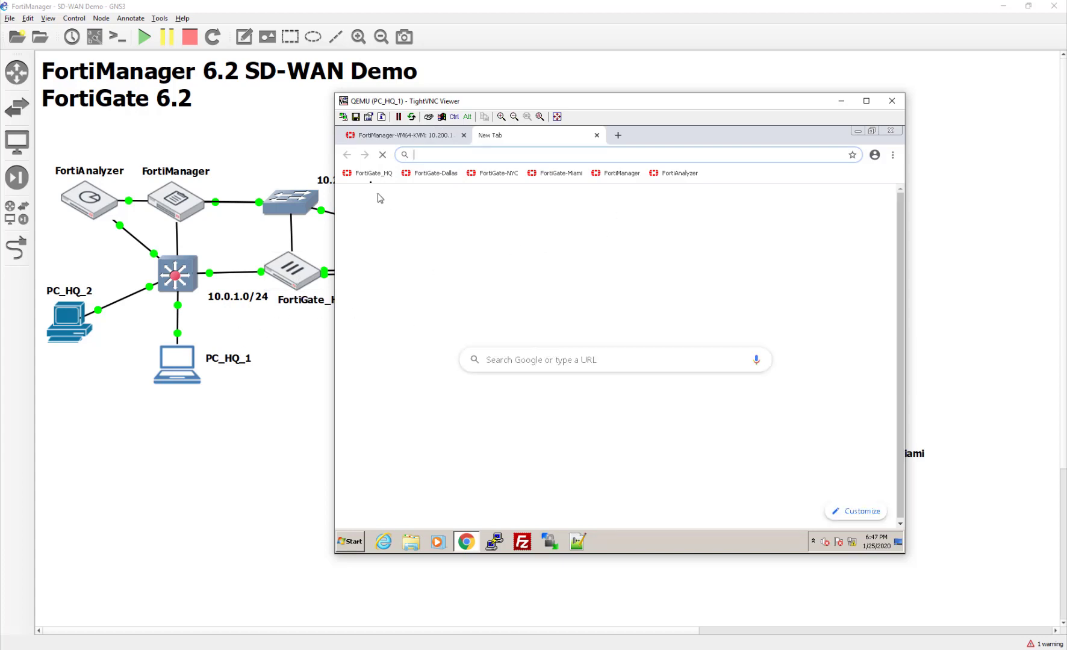
- Load the FortiGate_HQ bookmark and log in as admin to reach its status dashboard
click(368, 173)
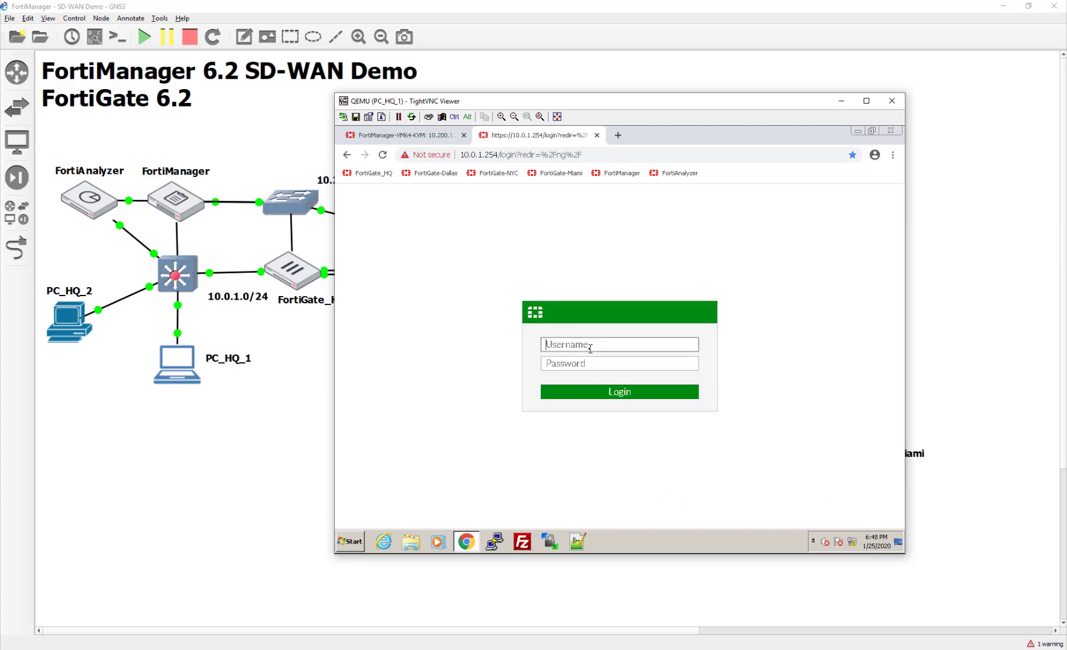
text(p)
key(BackSpace)
text(admin)
key(Tab)
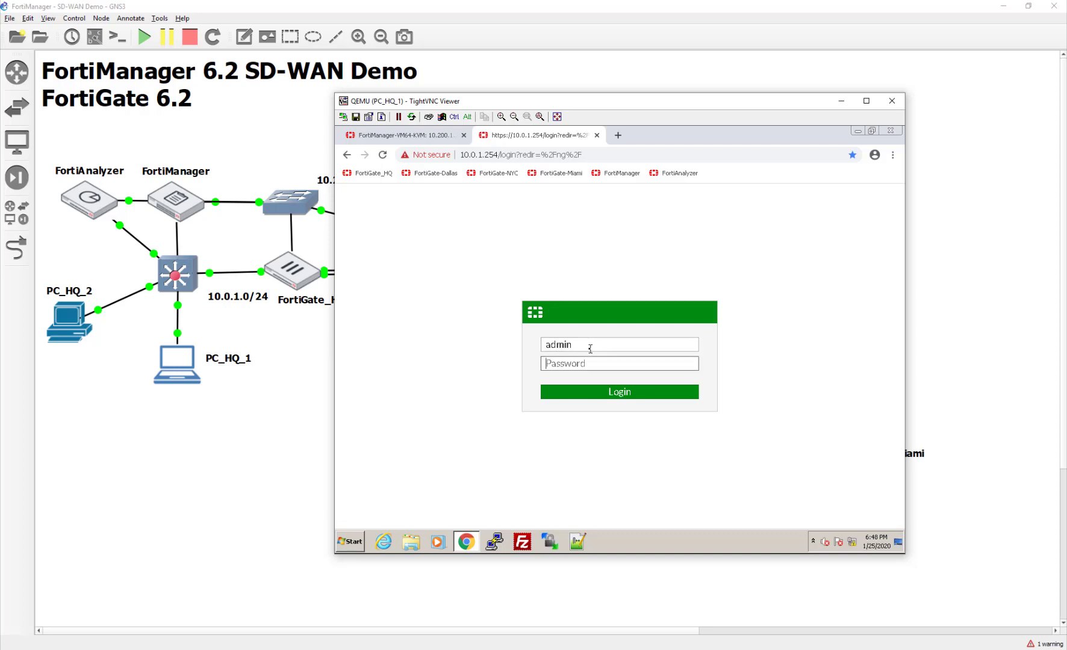
text(fortinet)
key(Return)
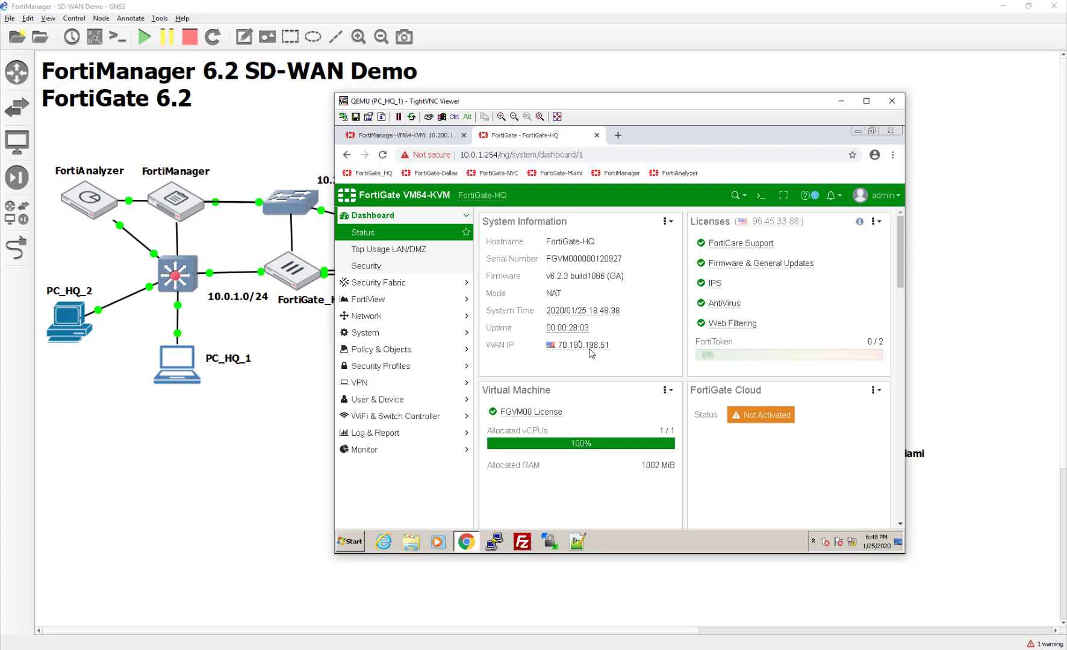
- In Security Fabric settings, enable Central Management via FortiManager at 10.0.1.241 and acknowledge the request
click(421, 282)
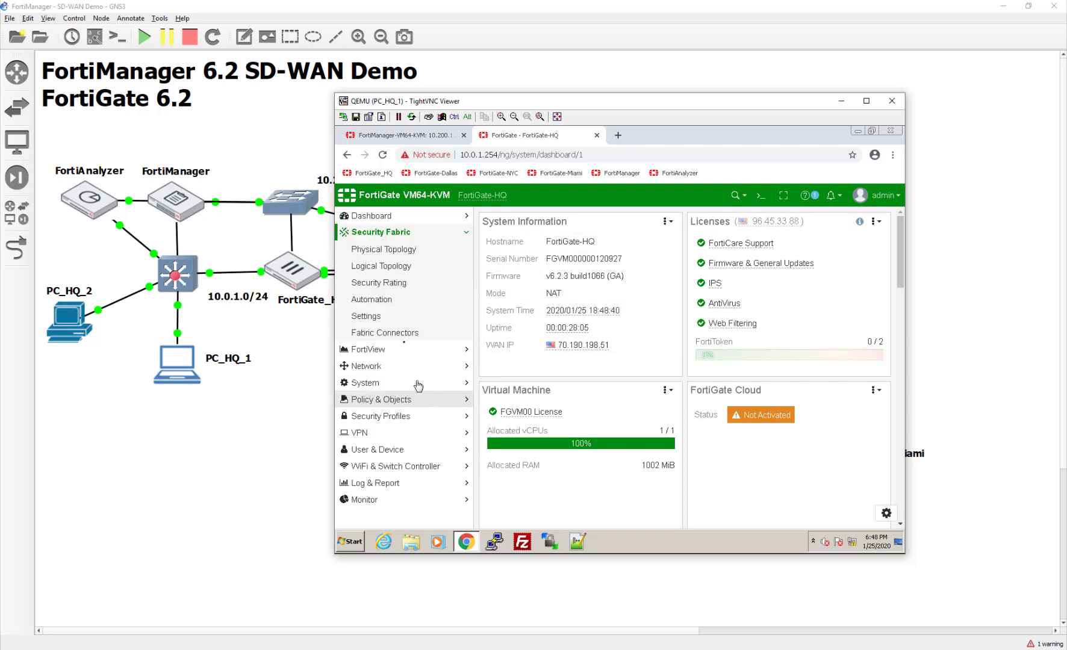
click(400, 317)
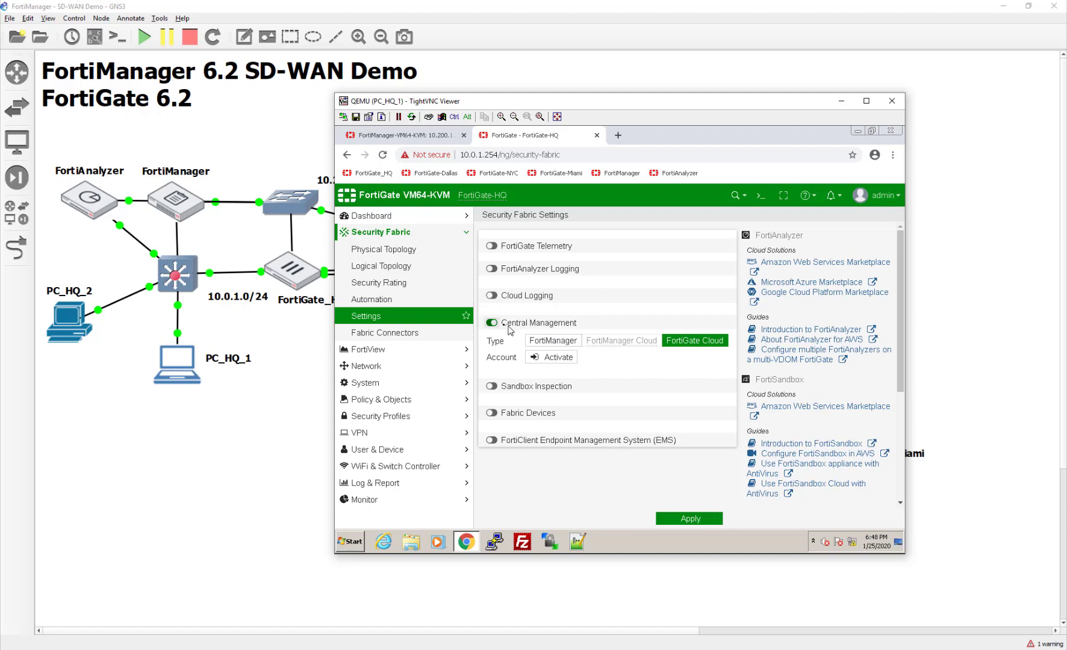
click(553, 340)
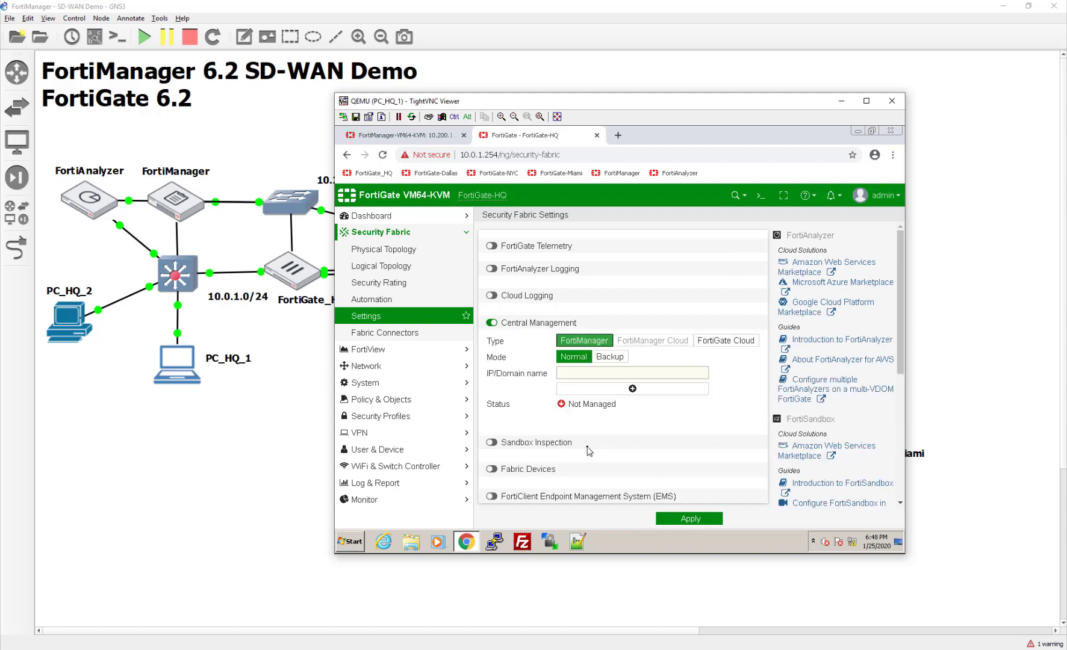
click(641, 374)
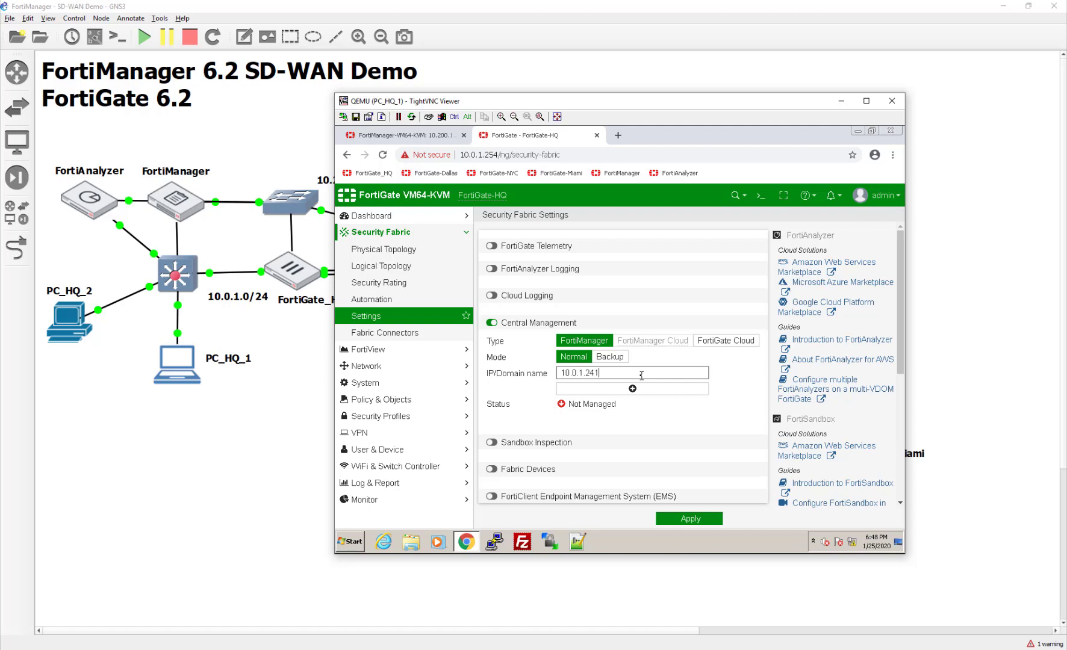
click(689, 522)
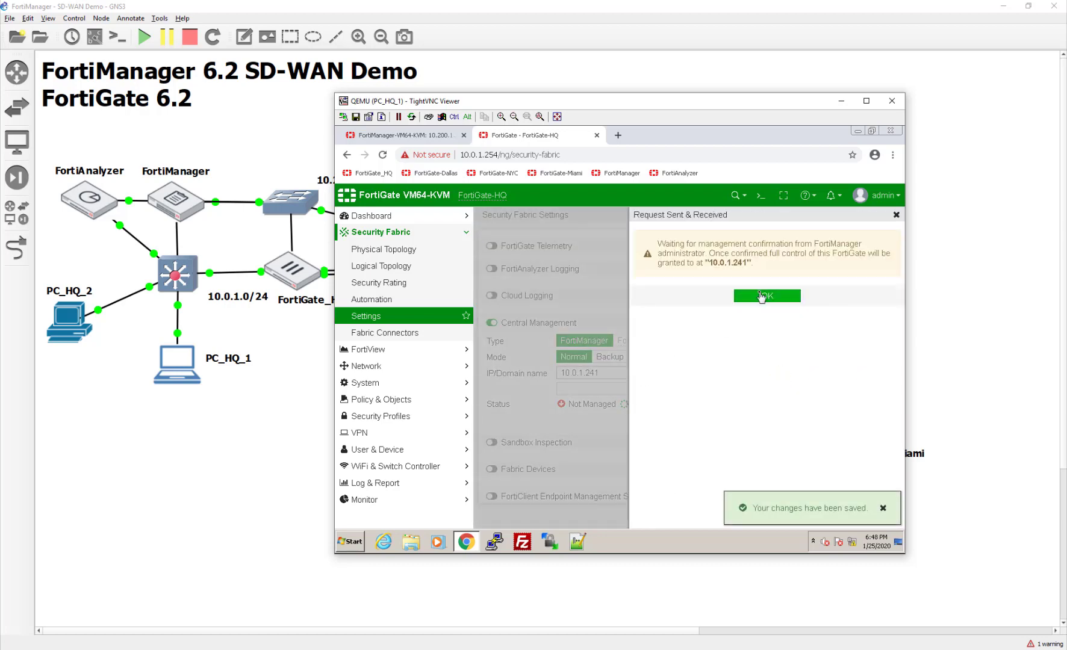
click(761, 296)
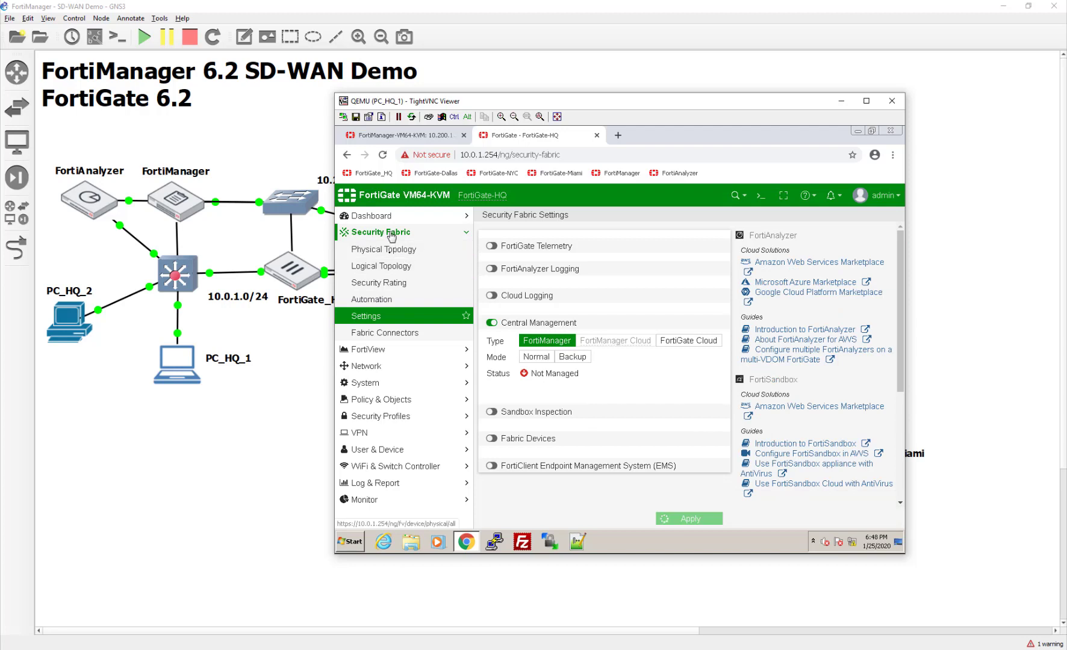
- View FortiGate-HQ's Network > Interfaces page, then return to the FortiManager tab
click(379, 366)
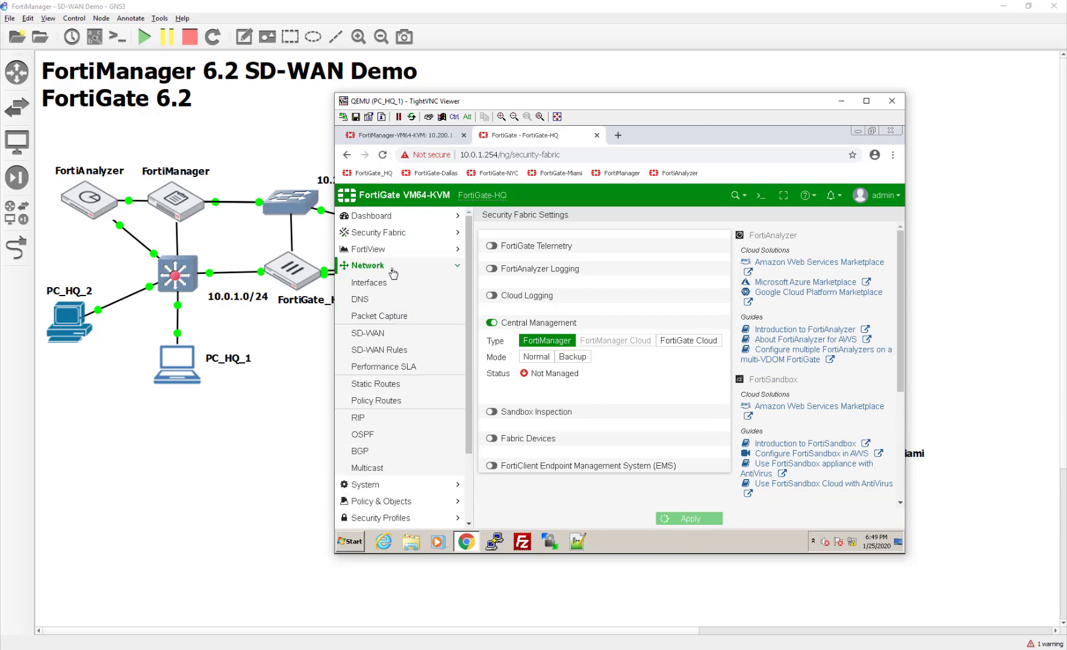
click(401, 285)
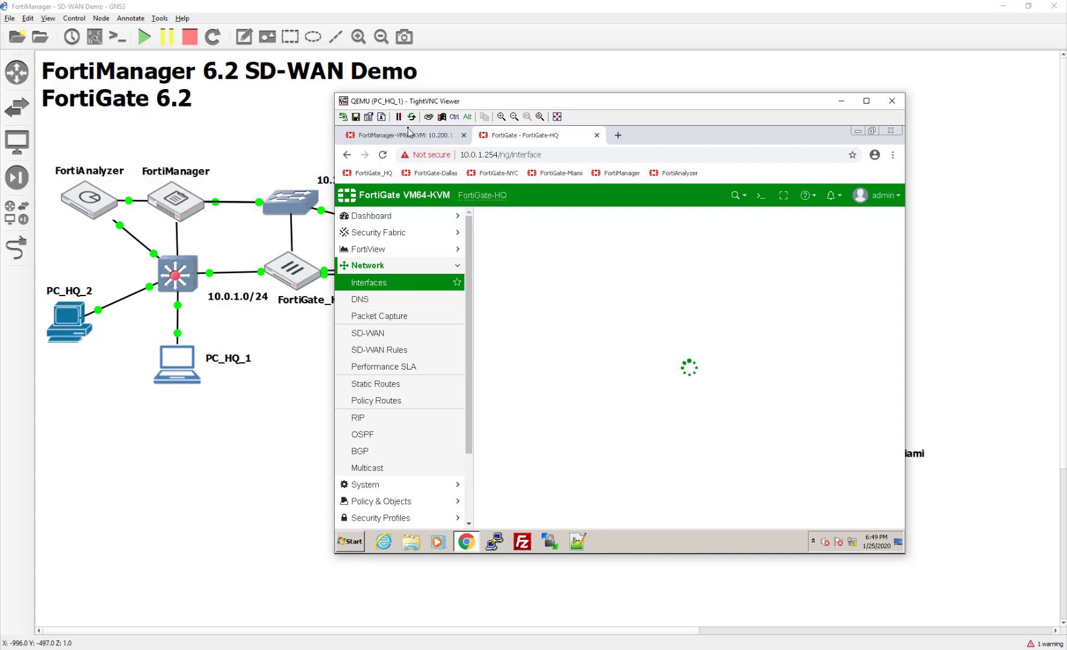
click(405, 135)
- Finish adding FortiGate-Dallas with Import Later, then review FortiManager's network routing table
scroll(684, 462, down, 1)
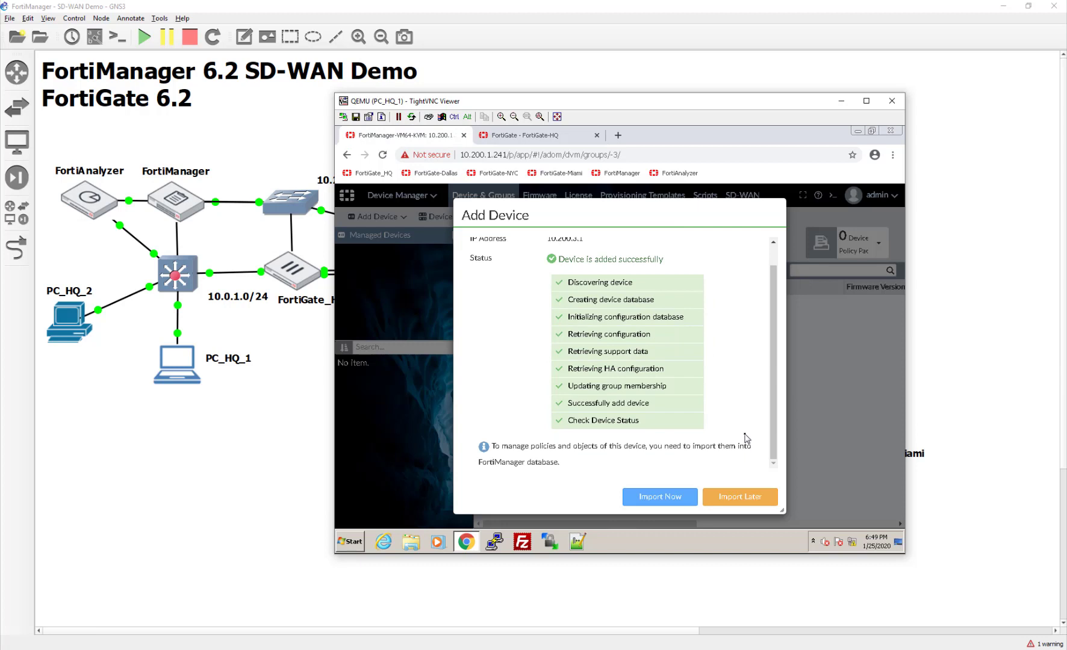
click(726, 503)
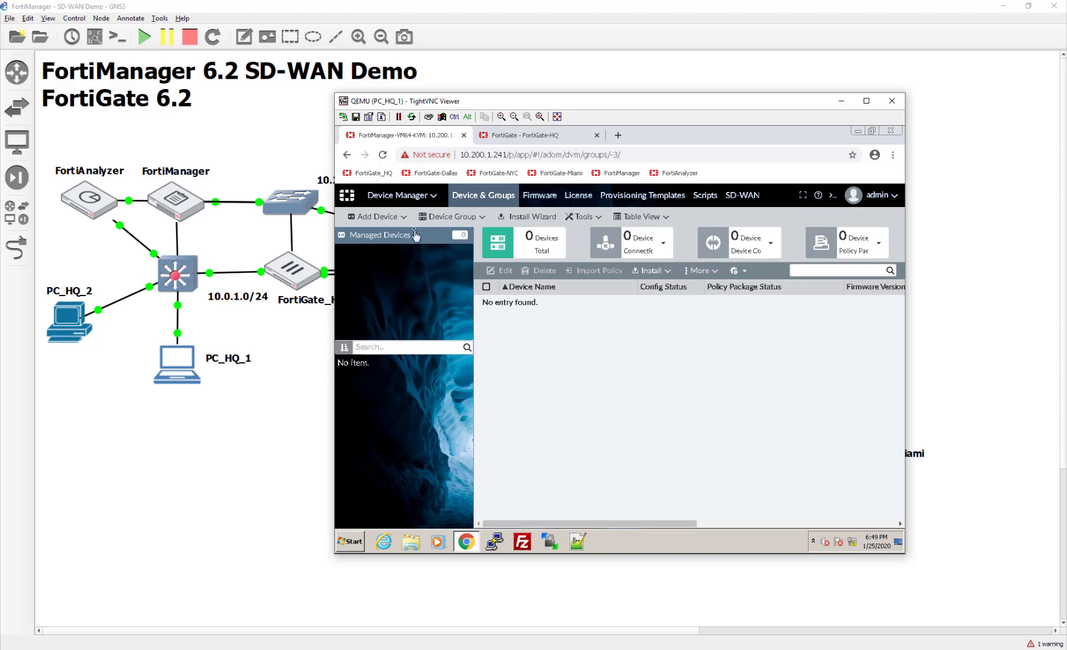
click(412, 196)
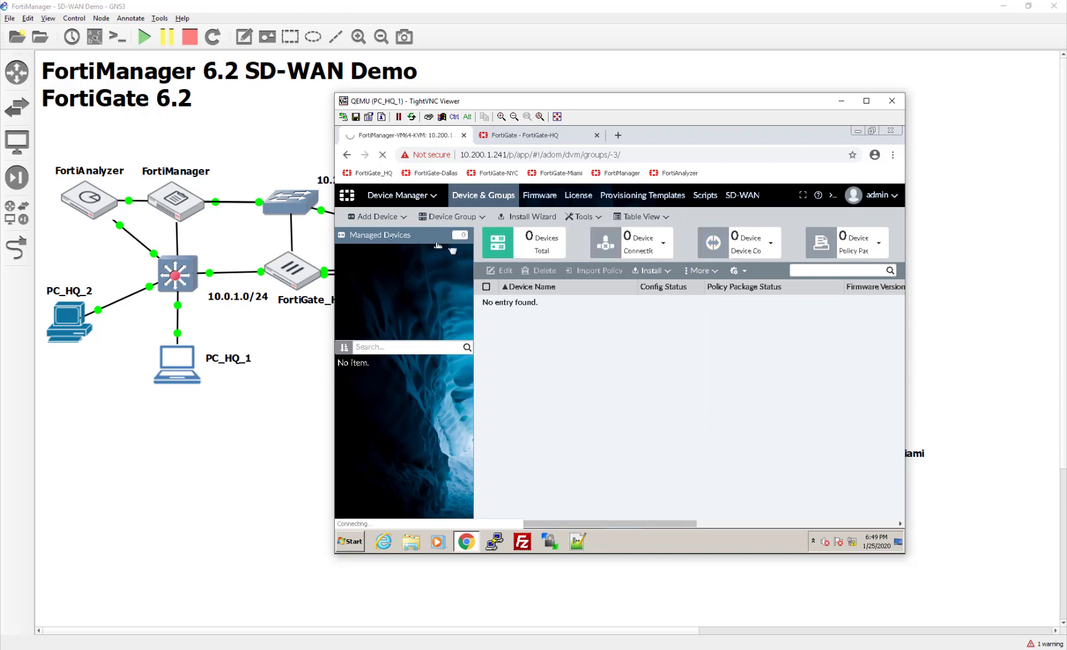
click(383, 197)
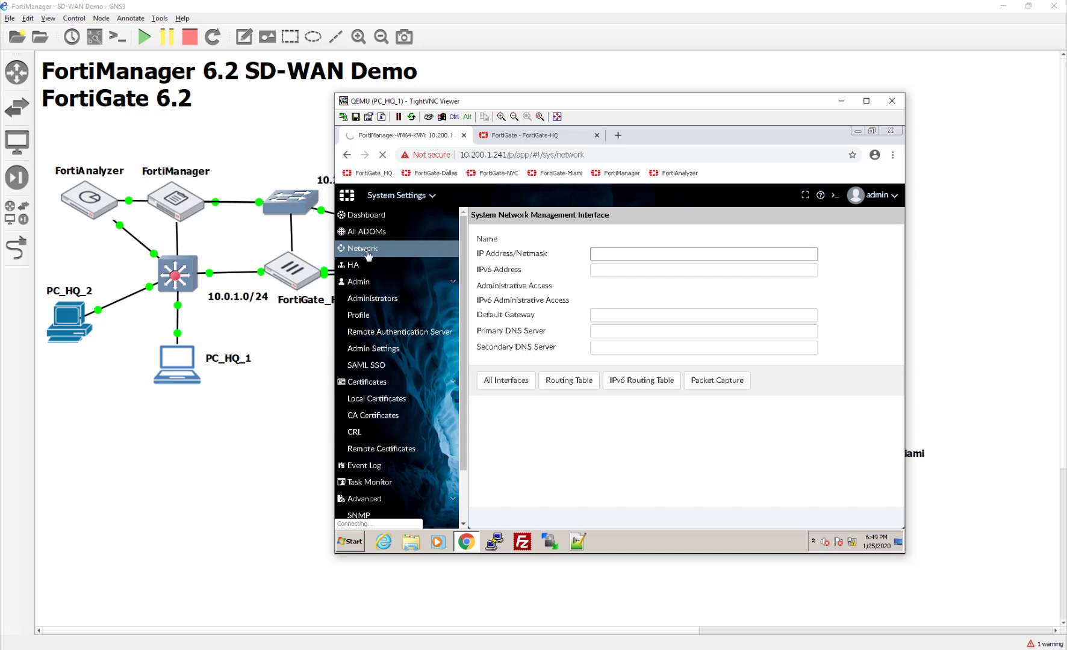
click(493, 373)
click(566, 381)
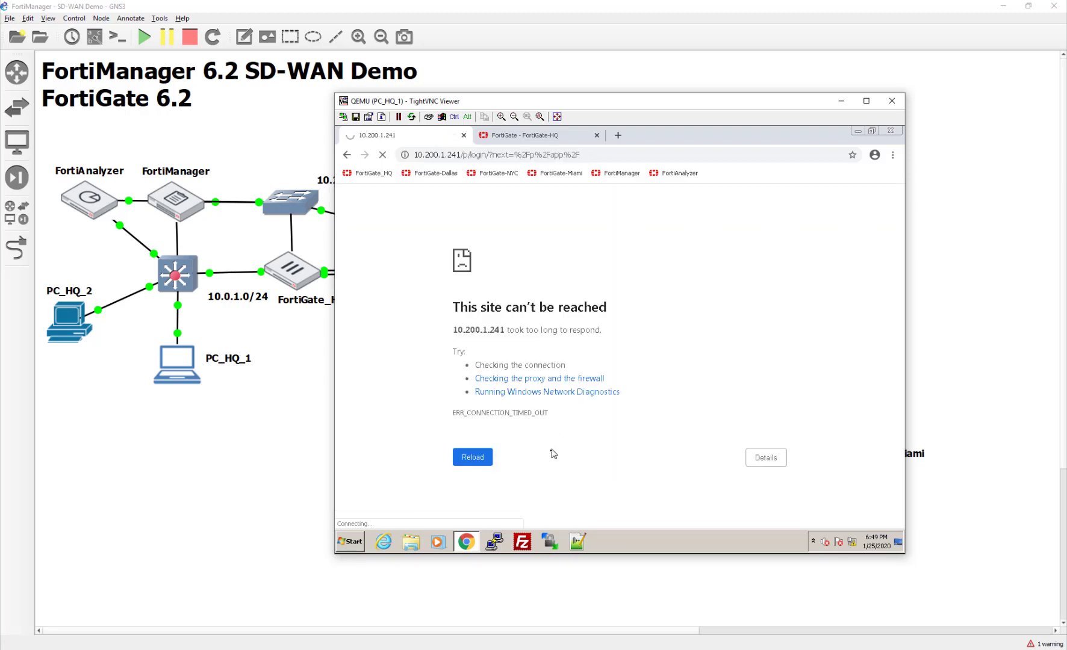
- Log back into the FortiGate-HQ tab as admin, then return to FortiManager's device list
click(521, 137)
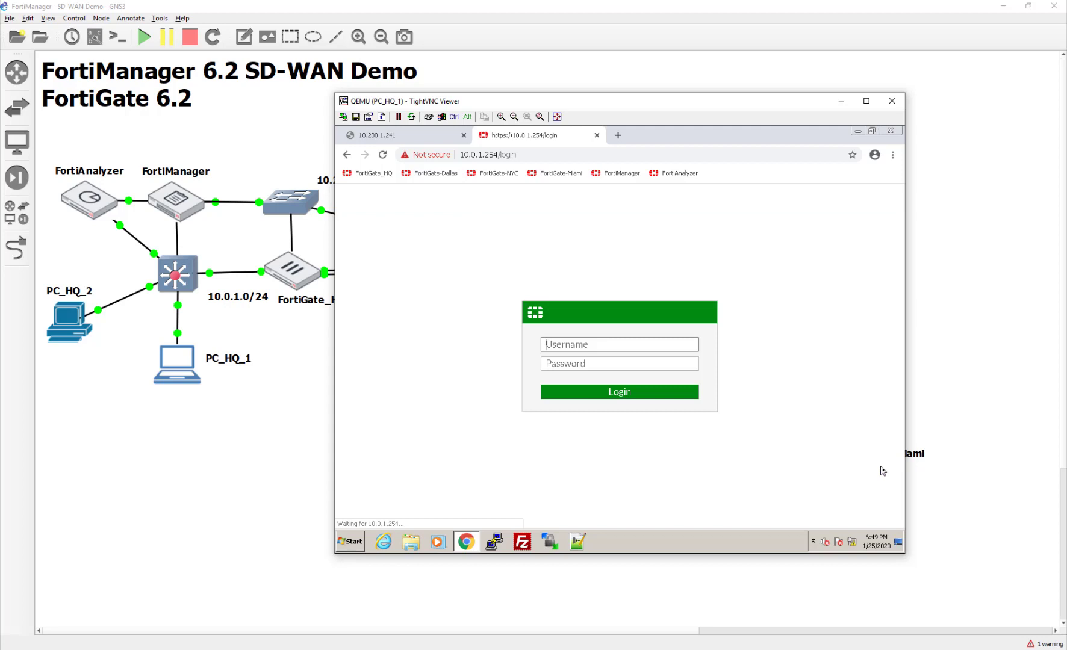
text(admin)
key(Tab)
text(*******)
key(Return)
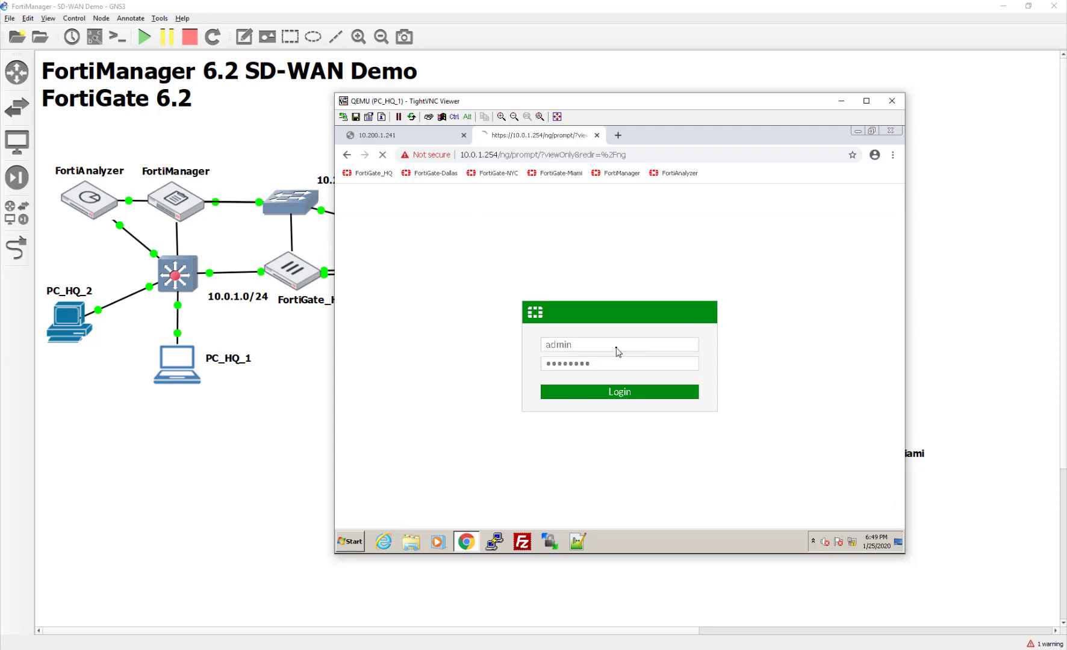
click(378, 139)
- Enter 10.200.5.1 with the admin login, discover FortiGate-NYC and confirm adding it
click(486, 458)
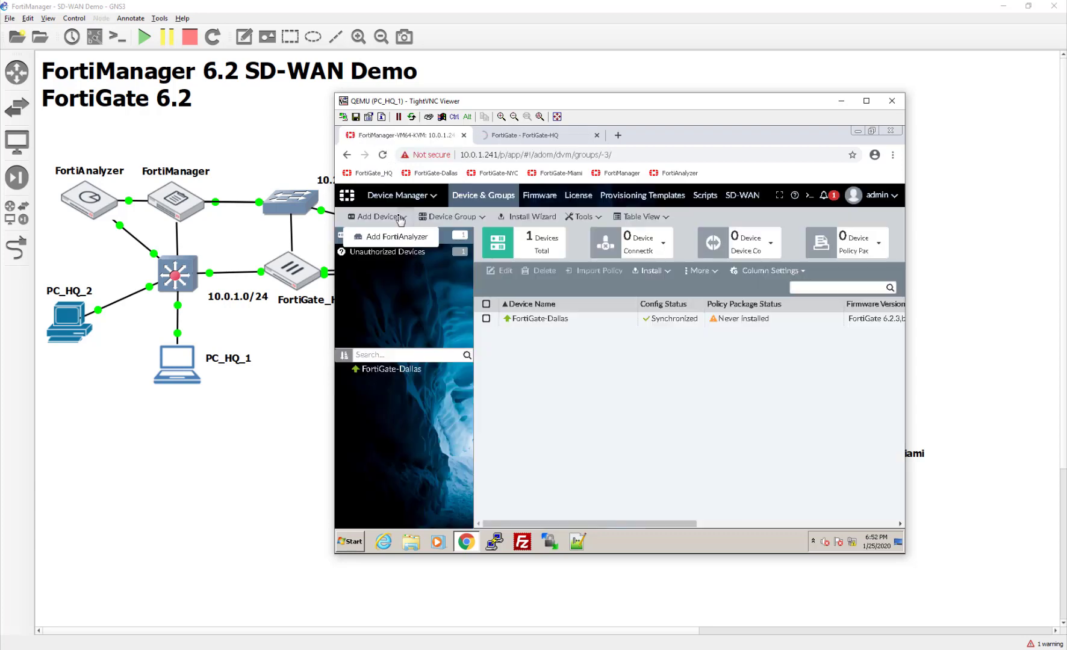
click(376, 218)
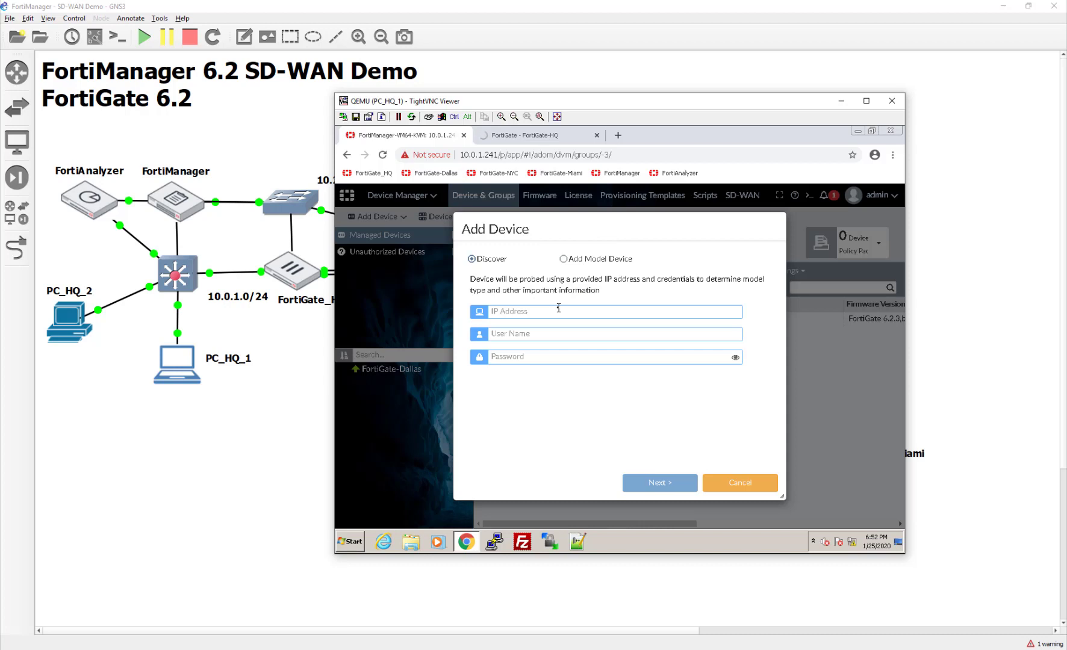
text(10)
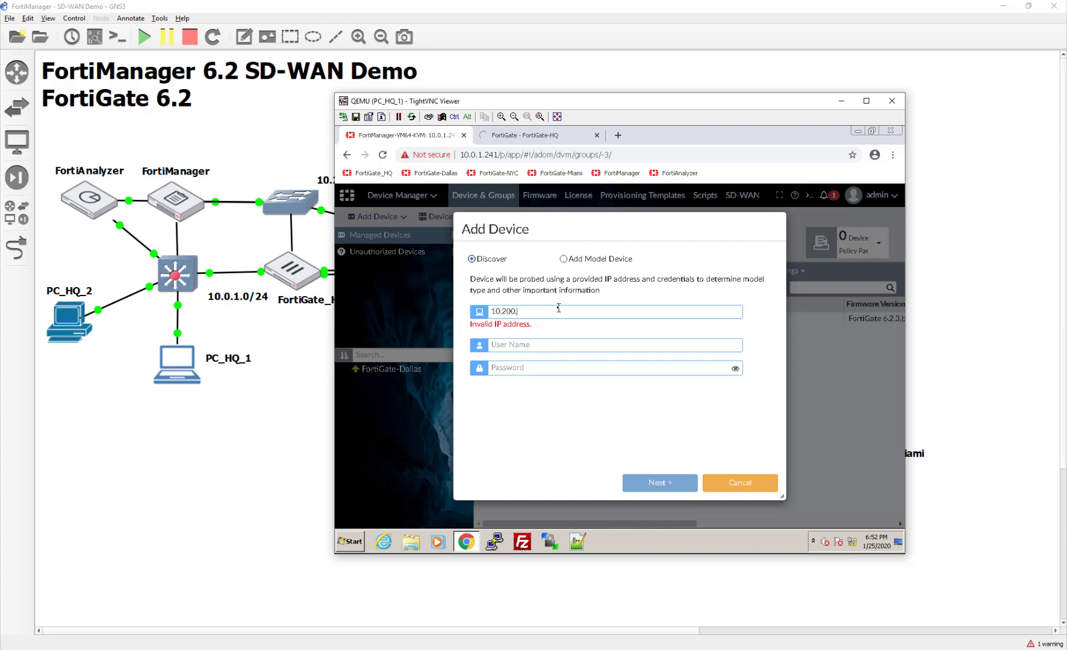
text(.200.5.1)
text(admin)
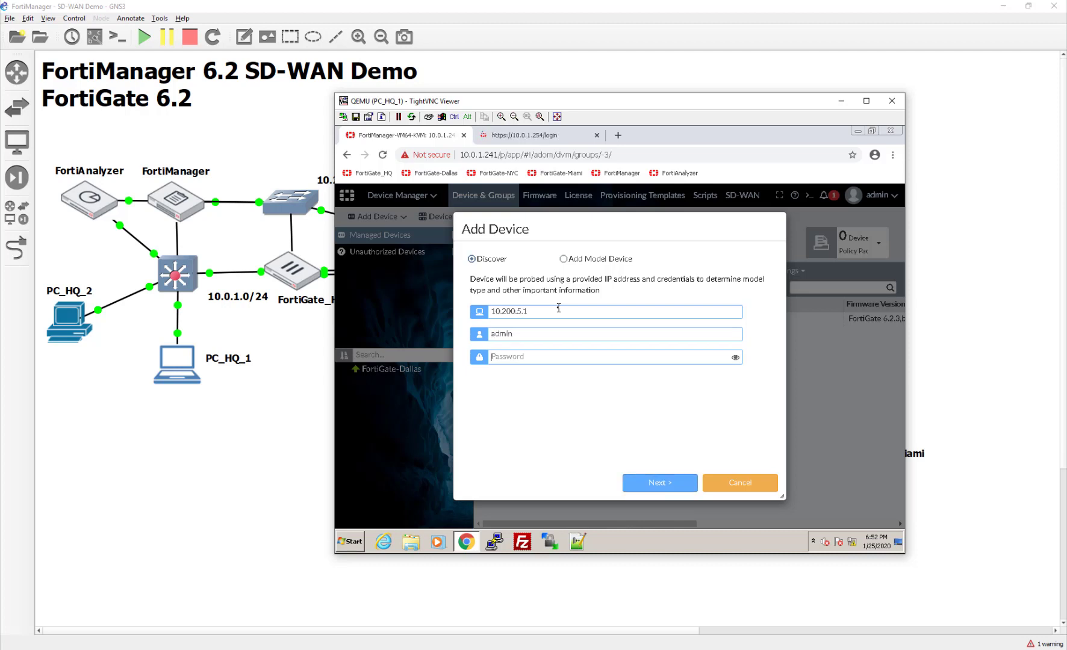
text(fo)
click(667, 484)
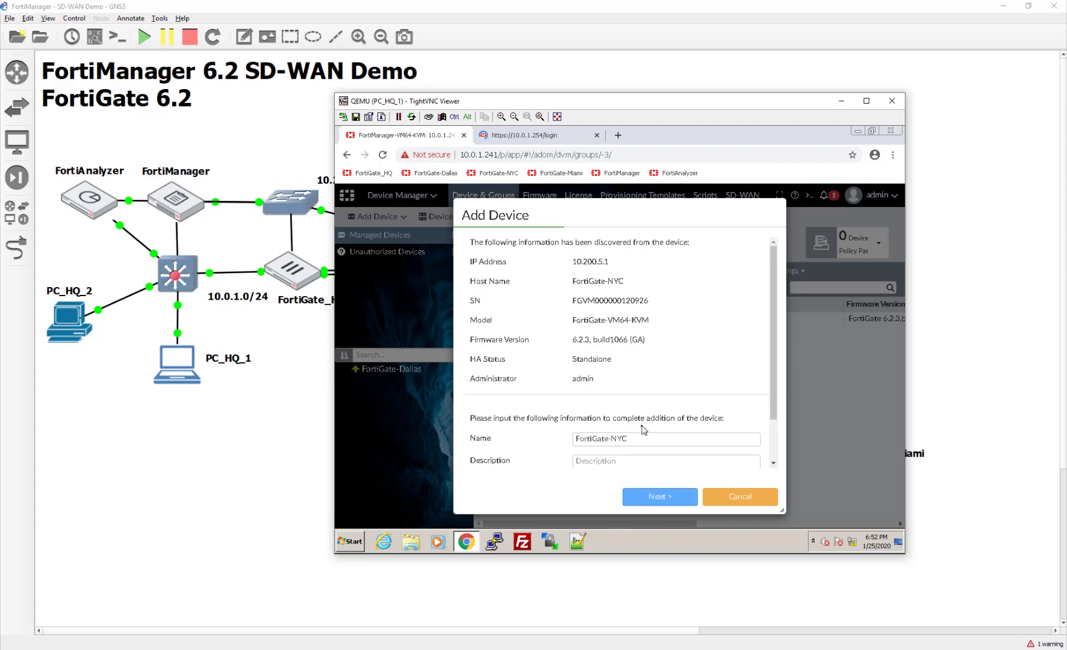
scroll(643, 430, down, 1)
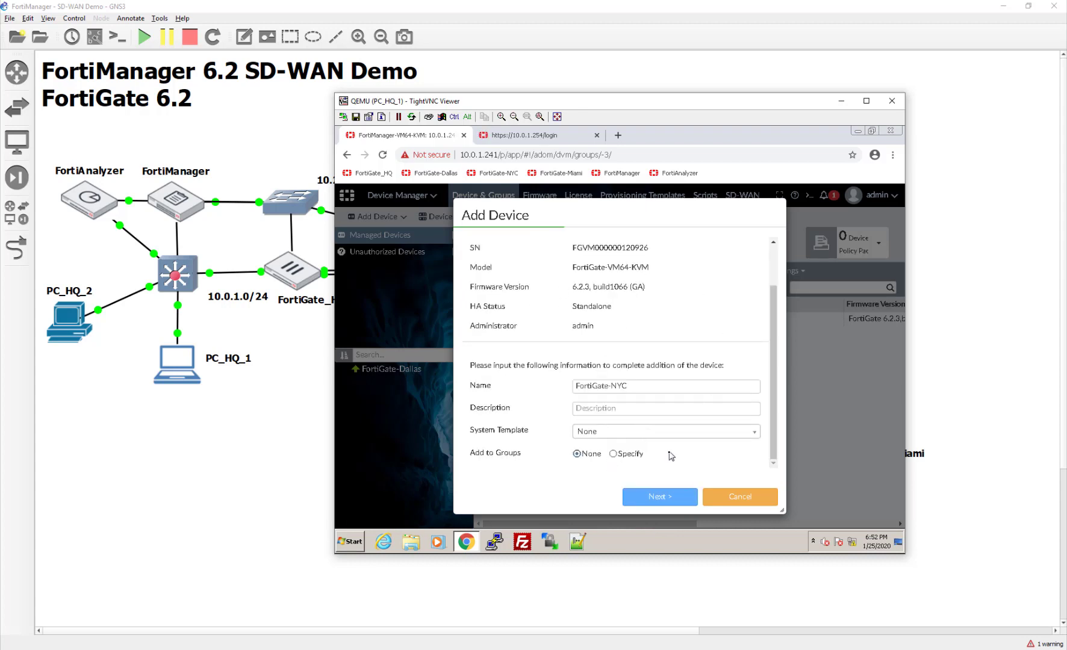
click(663, 500)
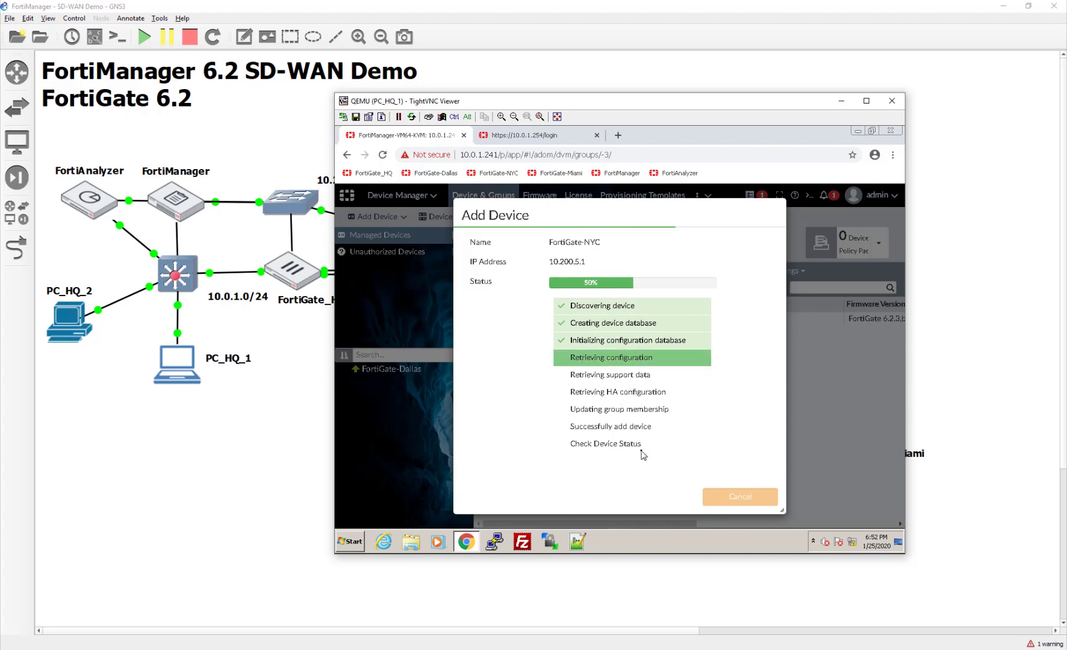
- Log in to the FortiGate tab as admin, then finish adding FortiGate-NYC with Import Later
click(575, 133)
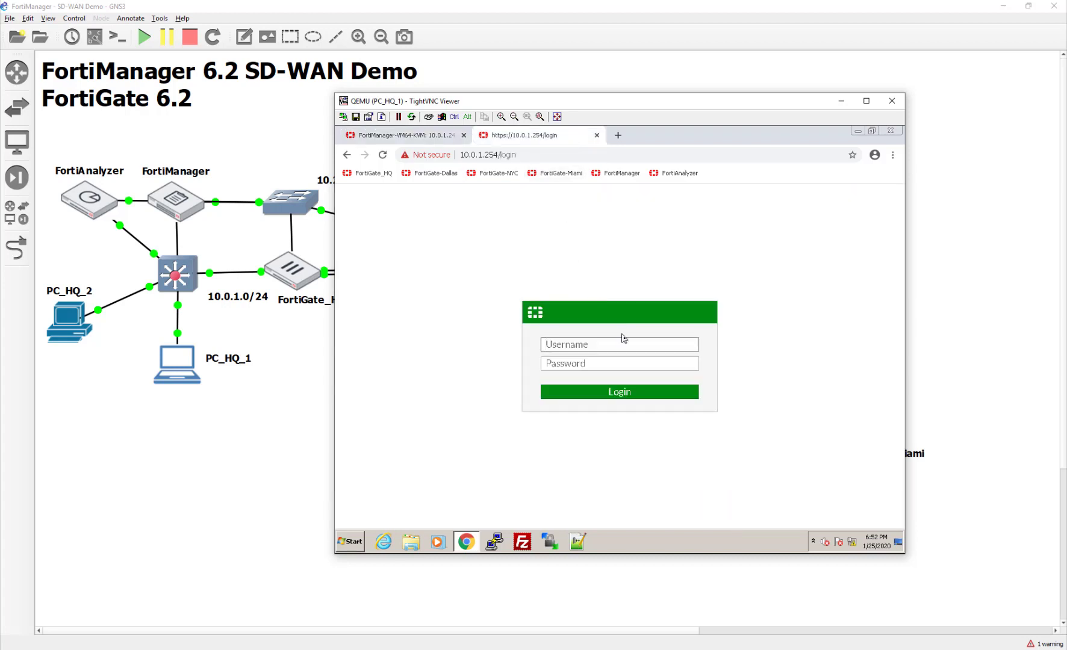
text(admin)
key(Tab)
text(f)
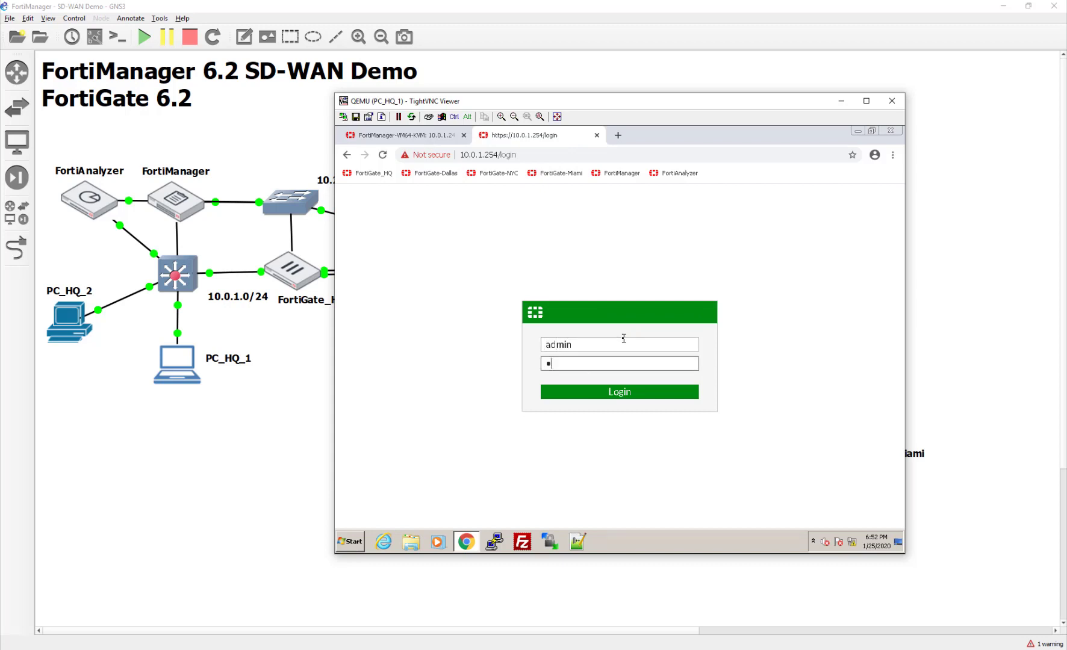
text(ortinet)
key(Return)
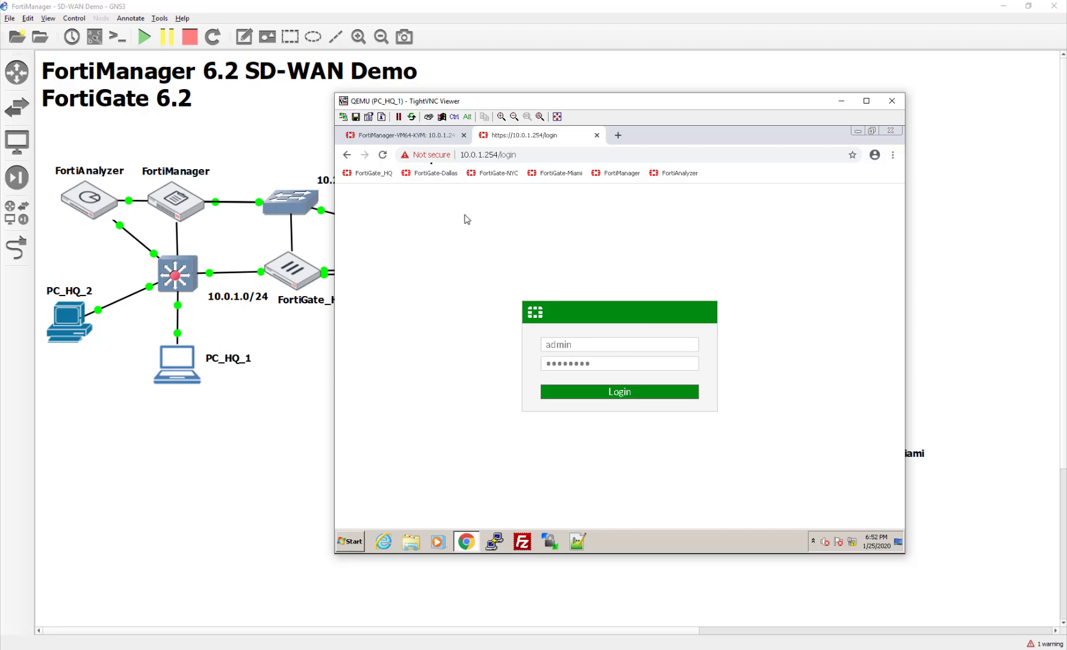
click(425, 139)
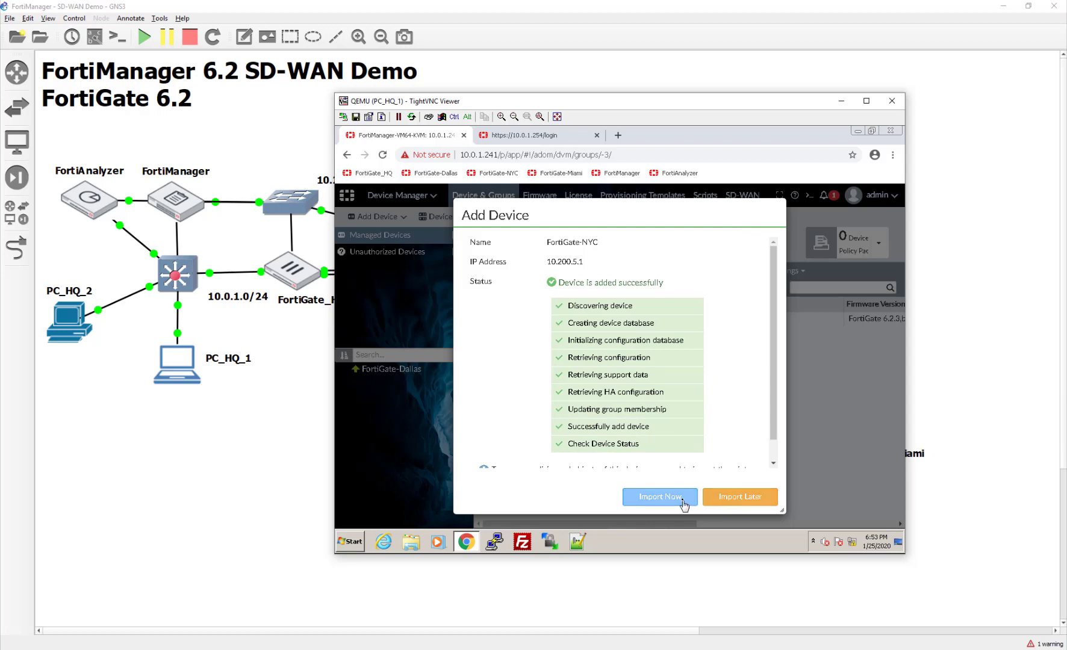
click(752, 504)
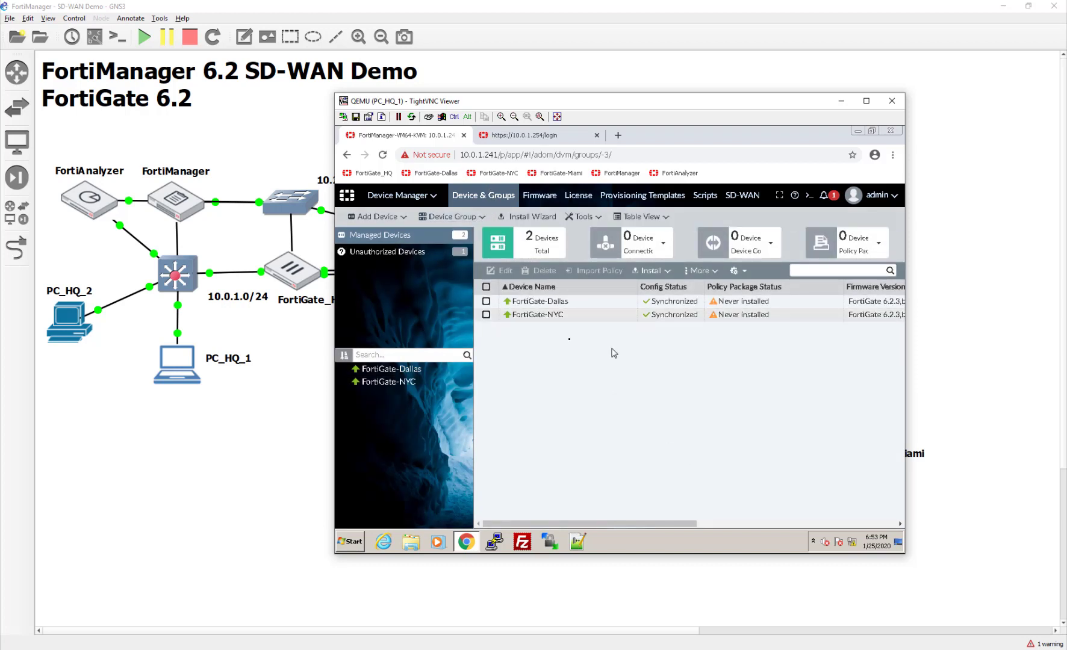
- Add a new device at 10.200.7.1 with the admin login and run discovery
click(377, 216)
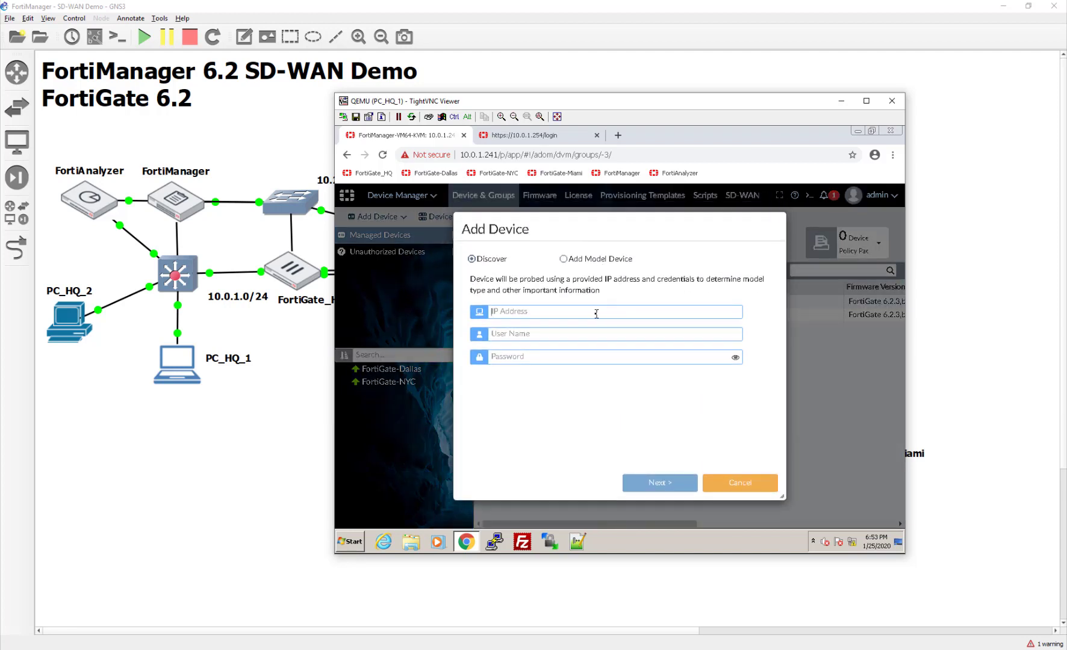
text(10.21)
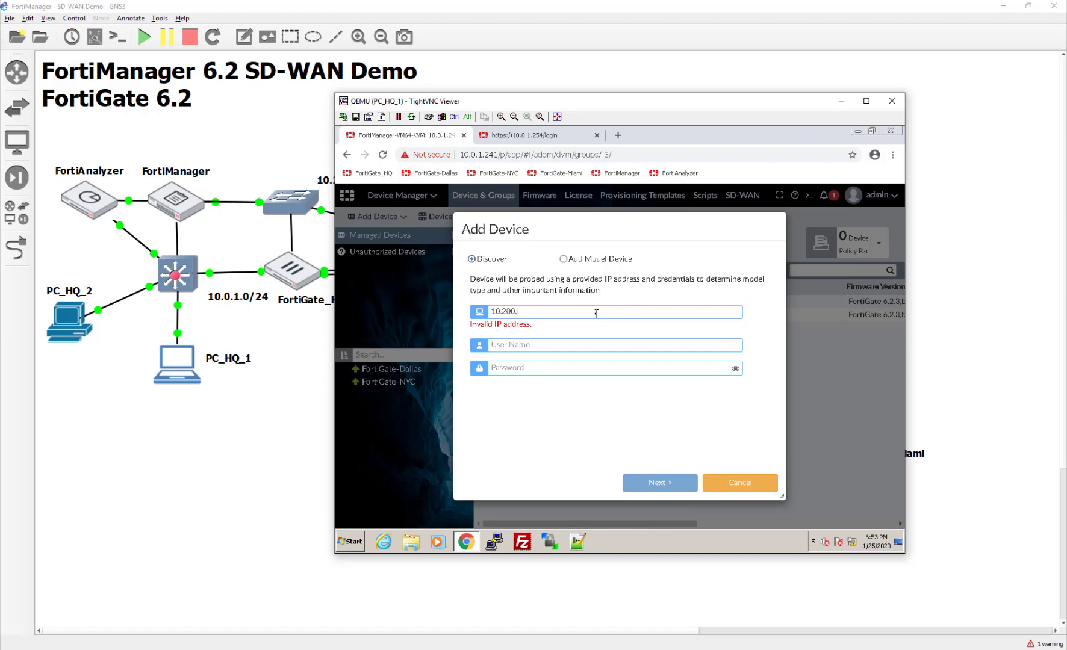
text(0.7.1)
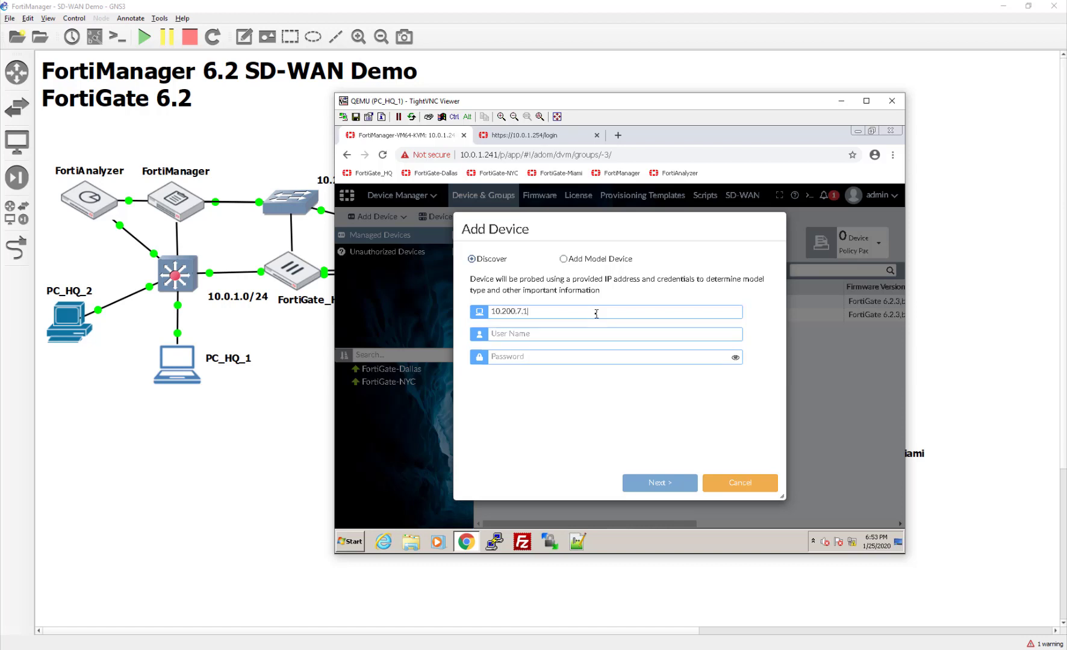
text(adfort)
click(658, 482)
- Open the FortiGate_HQ console in GNS3 and close it again
click(547, 137)
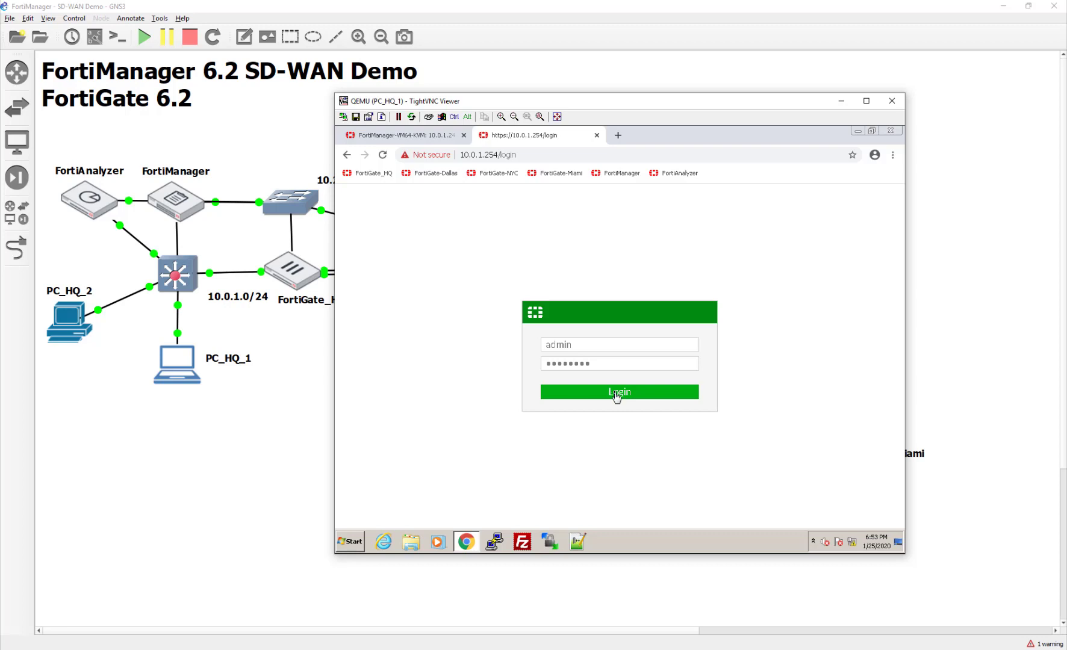
click(289, 278)
double_click(289, 278)
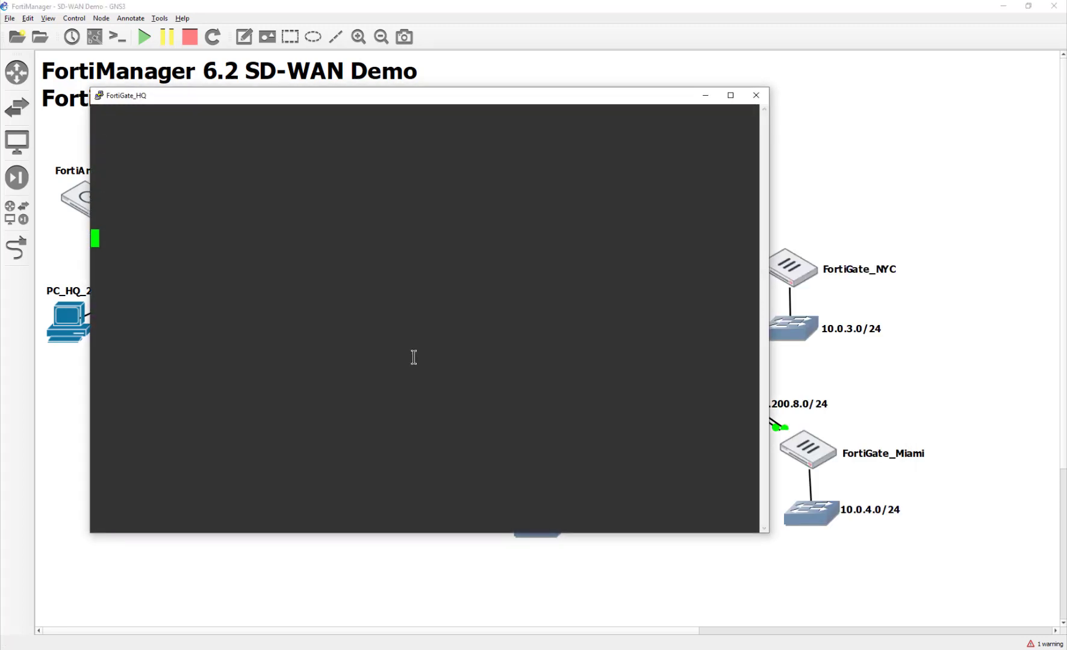
click(756, 96)
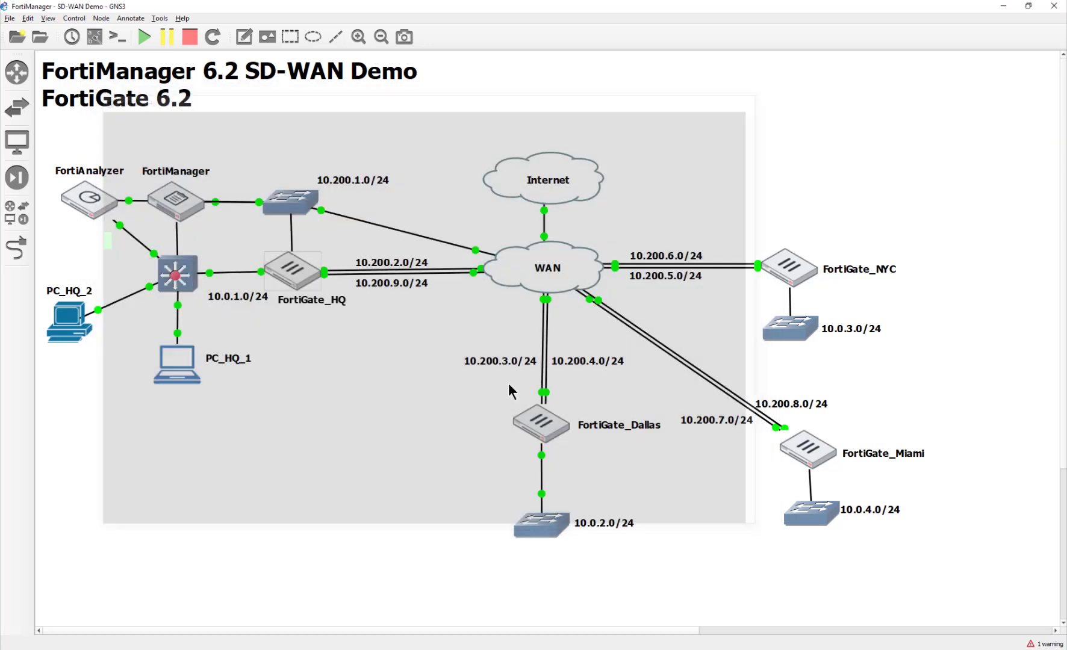
key(alt+Tab)
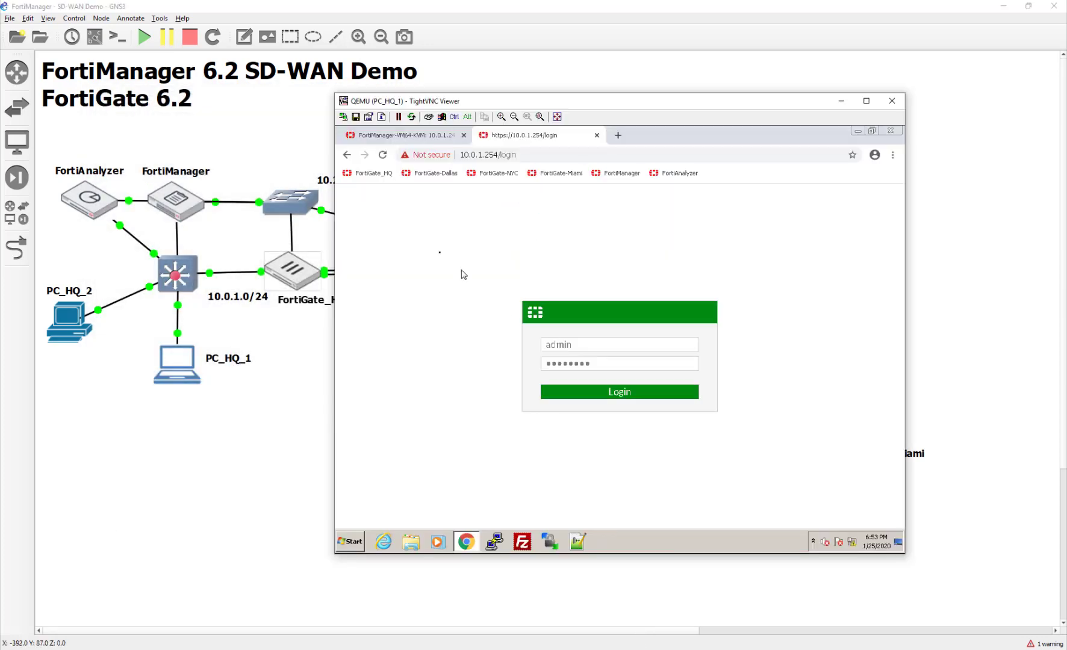
- Continue adding FortiGate-Miami in the FortiManager Add Device wizard
click(414, 136)
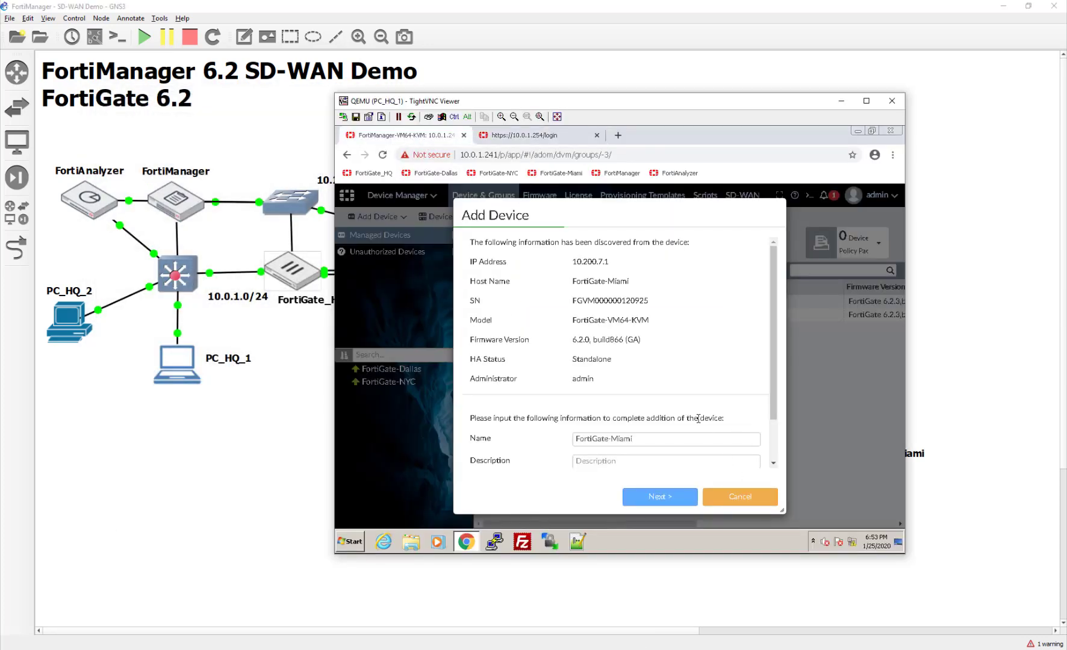
scroll(697, 418, down, 1)
click(679, 504)
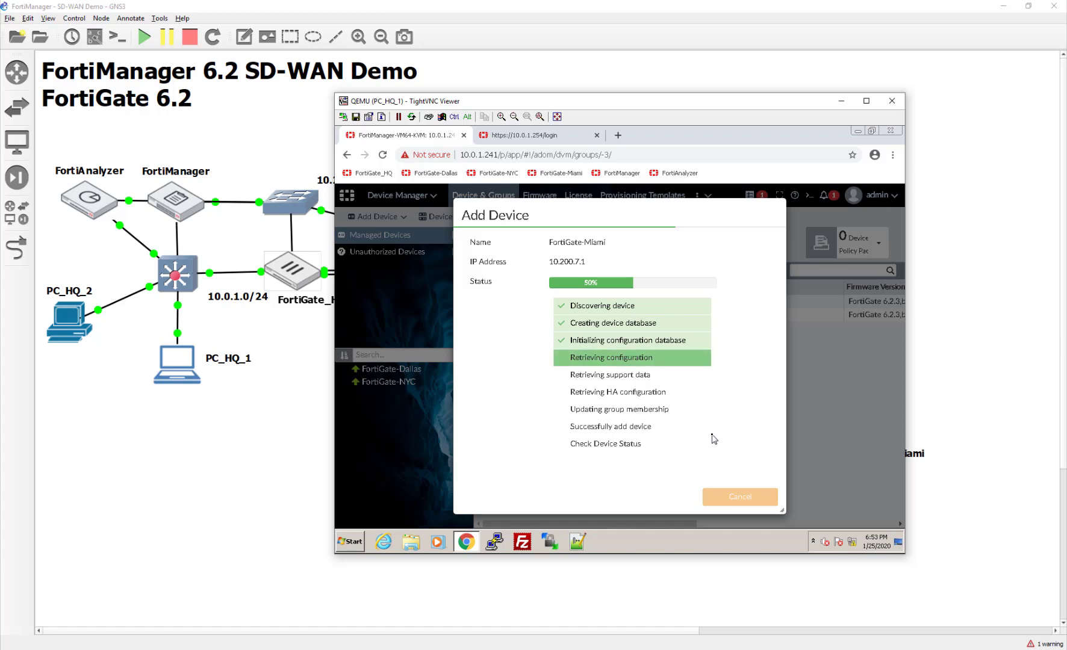
- Close the FortiGate-HQ login tab and briefly check the FortiGate_HQ console
click(512, 136)
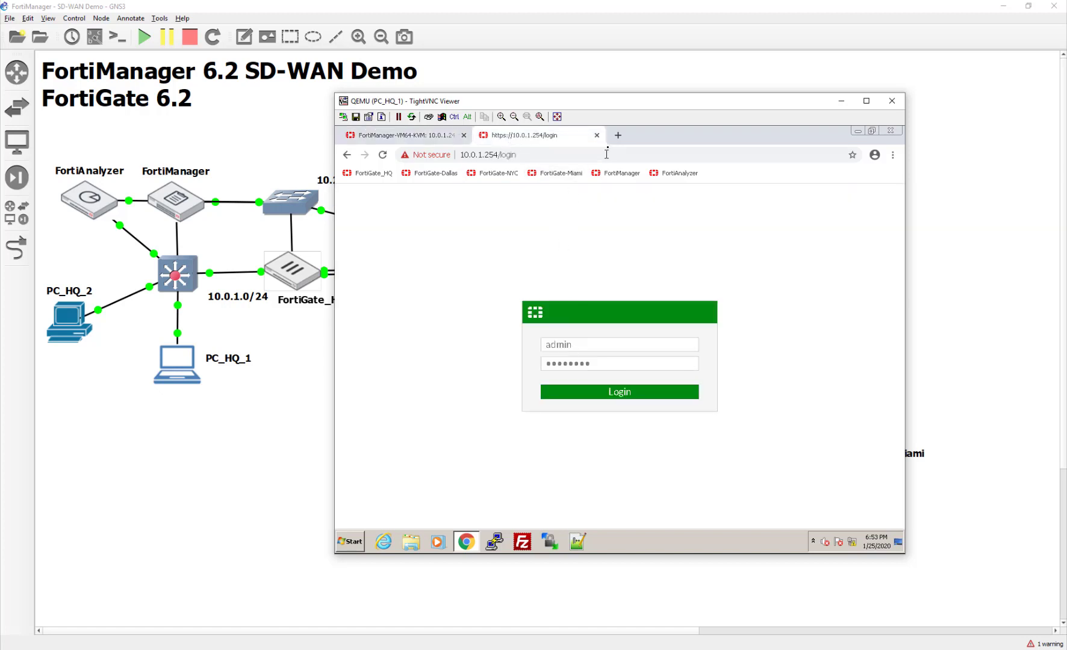
click(596, 135)
click(293, 278)
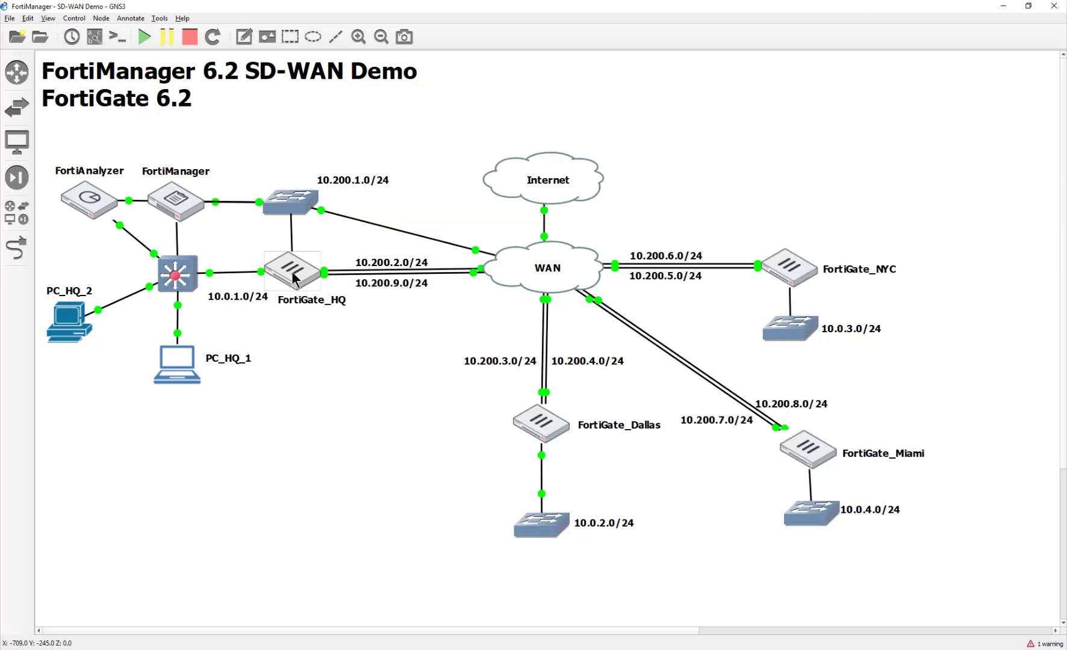
double_click(293, 278)
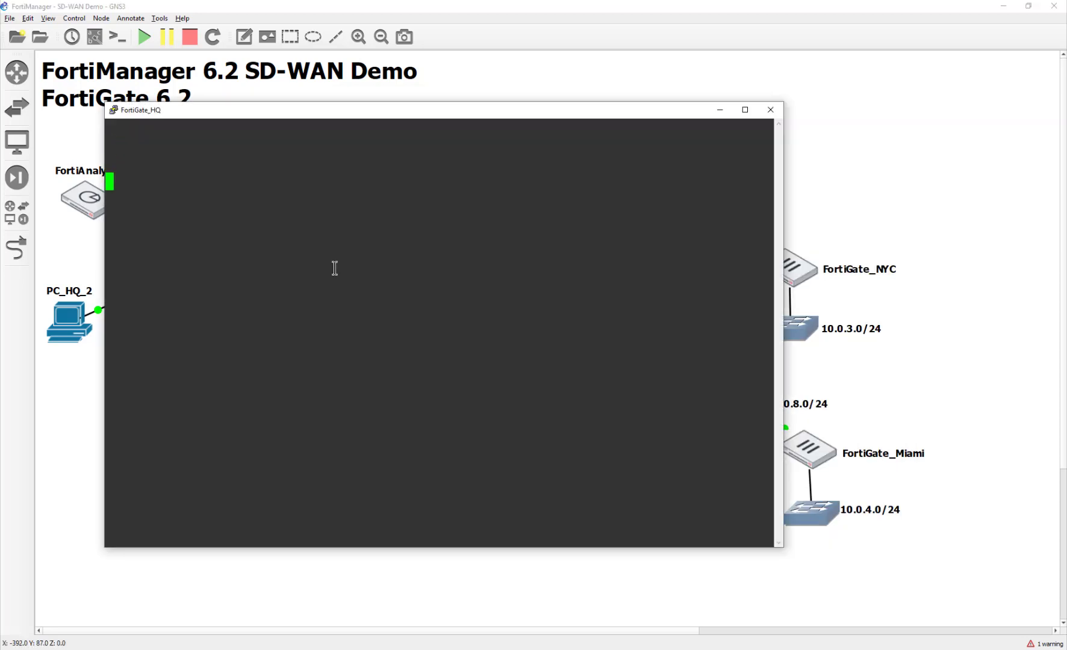
click(770, 109)
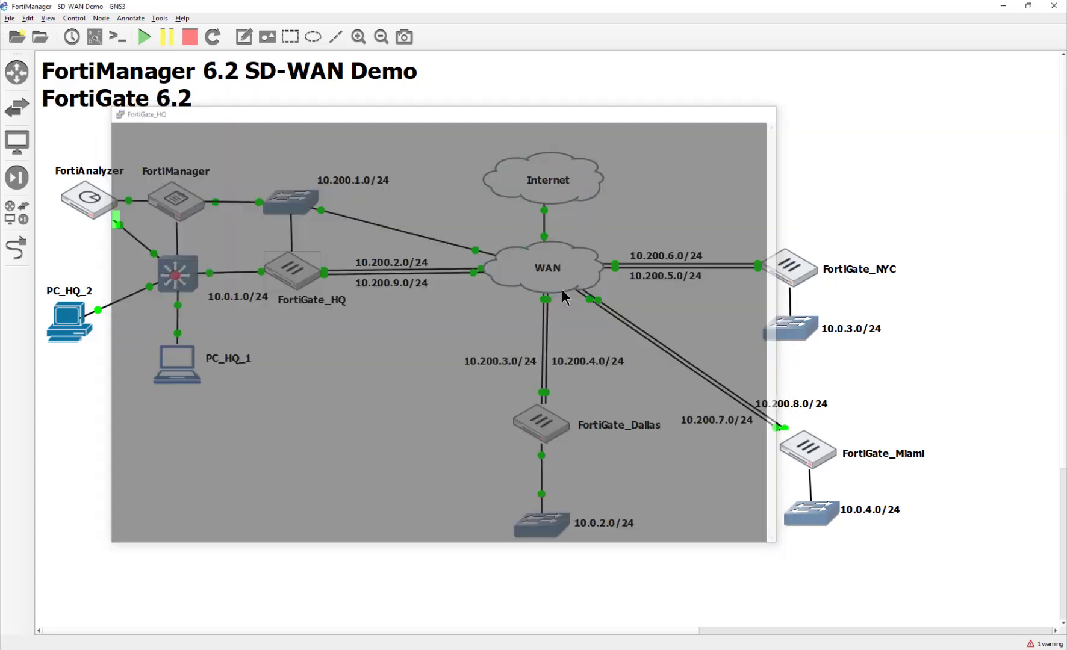
- Restart the FortiGate_HQ node in GNS3 with Stop, then Start
right_click(288, 265)
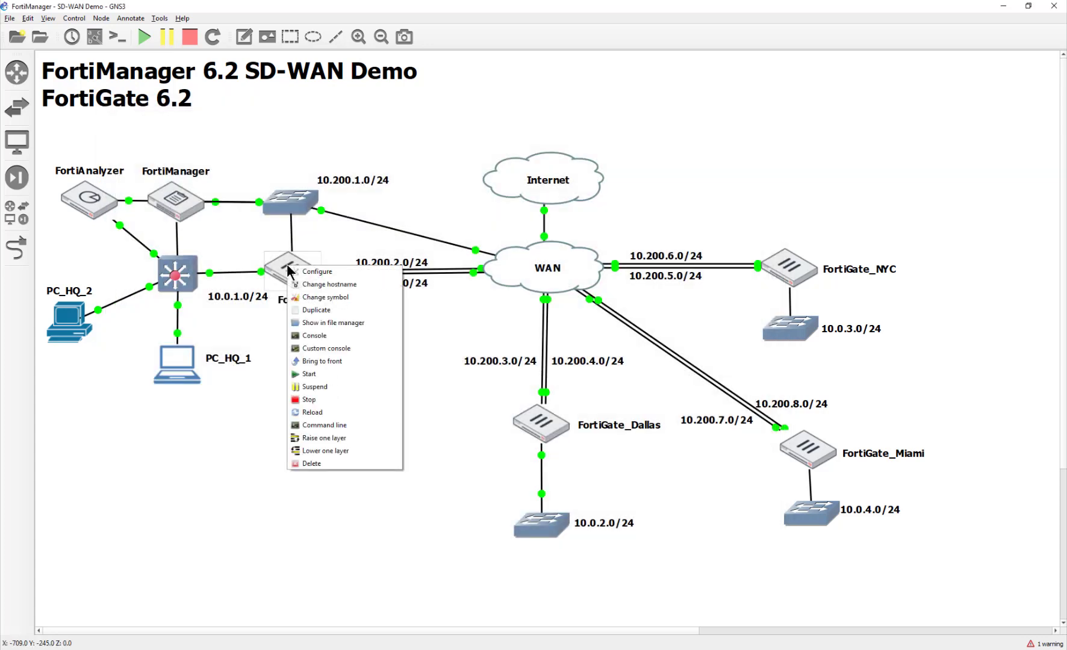
click(343, 400)
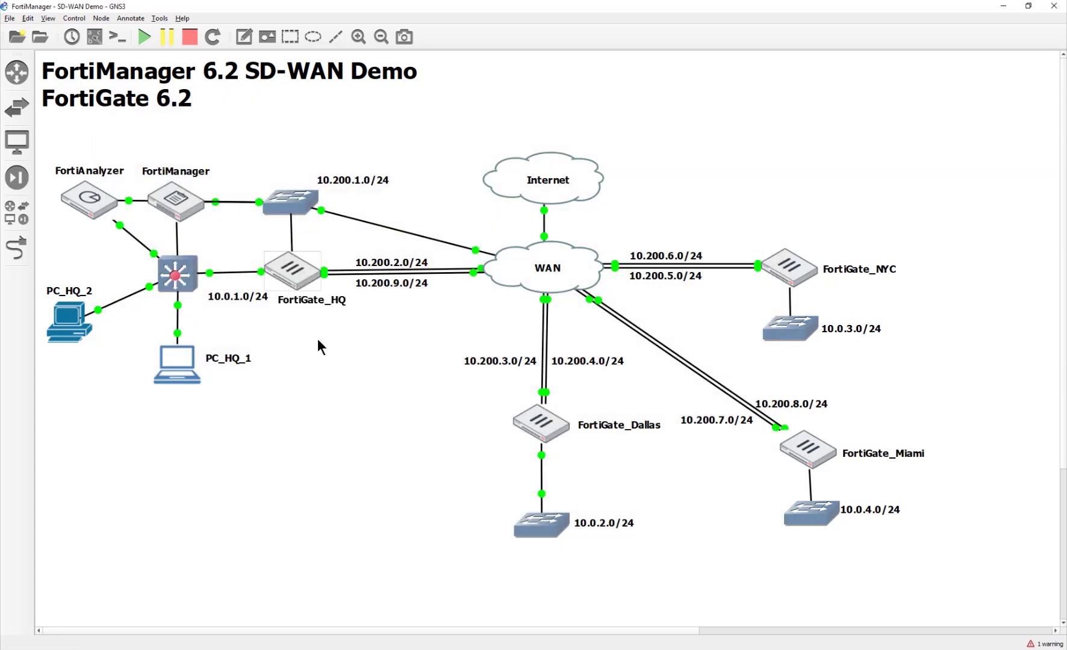
right_click(287, 279)
click(321, 385)
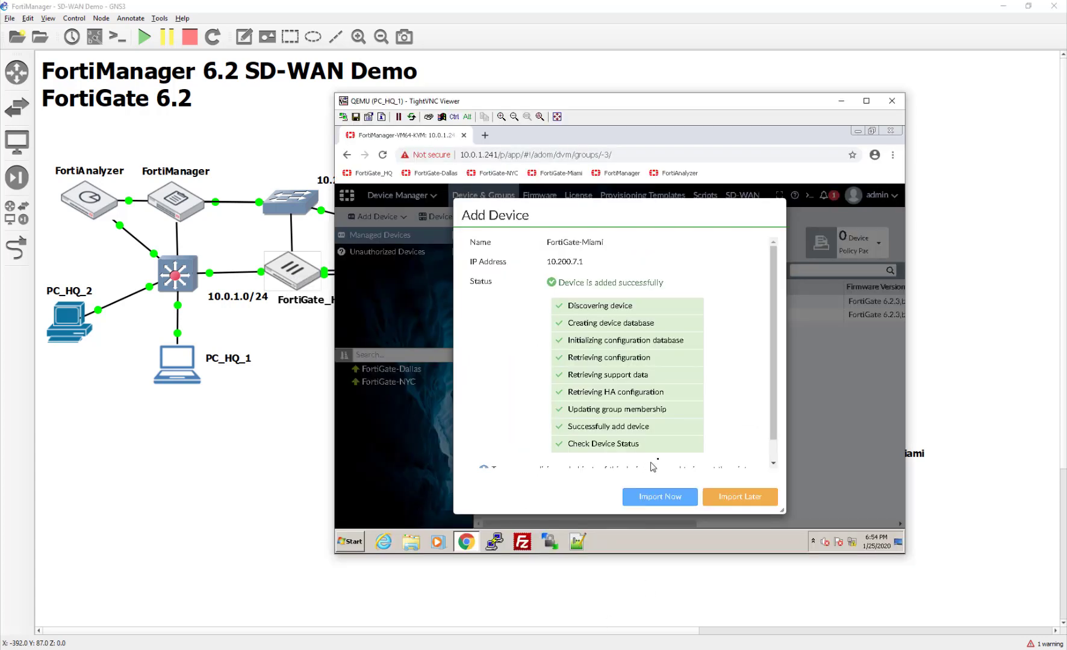
- Finish adding FortiGate-Miami with Import Later, then scroll the device table to check firmware and host names
scroll(653, 466, down, 1)
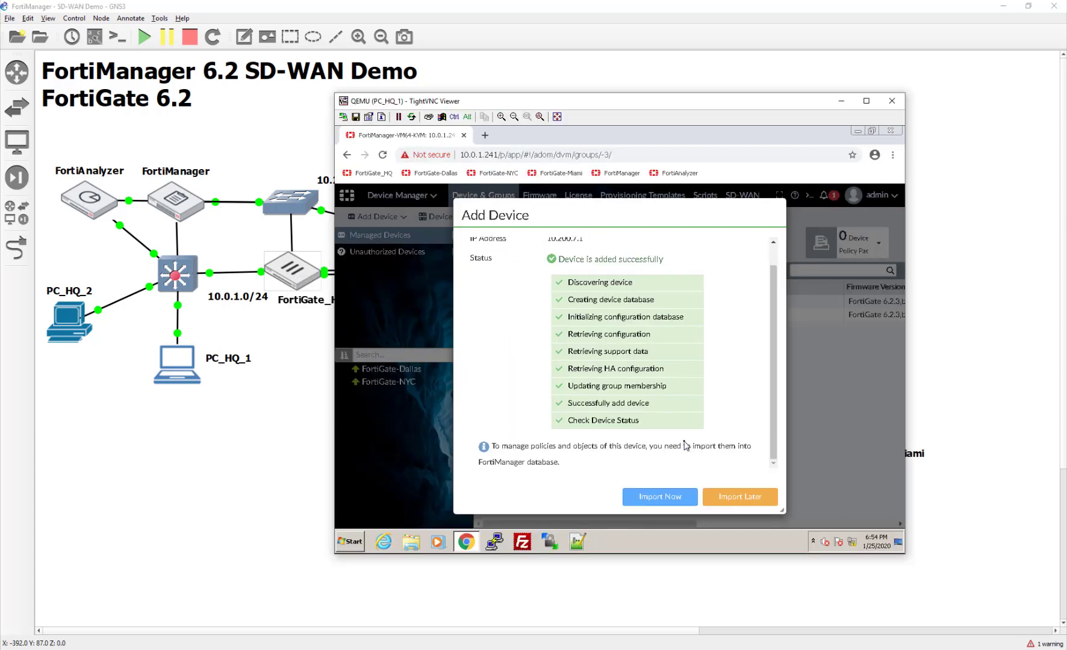
click(724, 503)
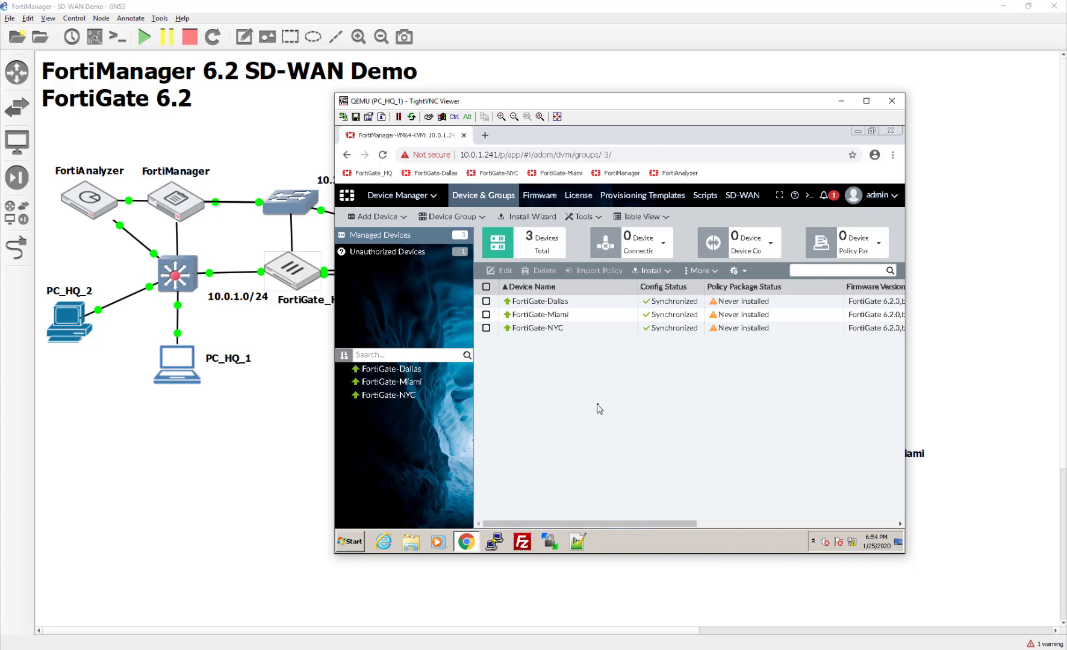
drag(679, 524, 736, 523)
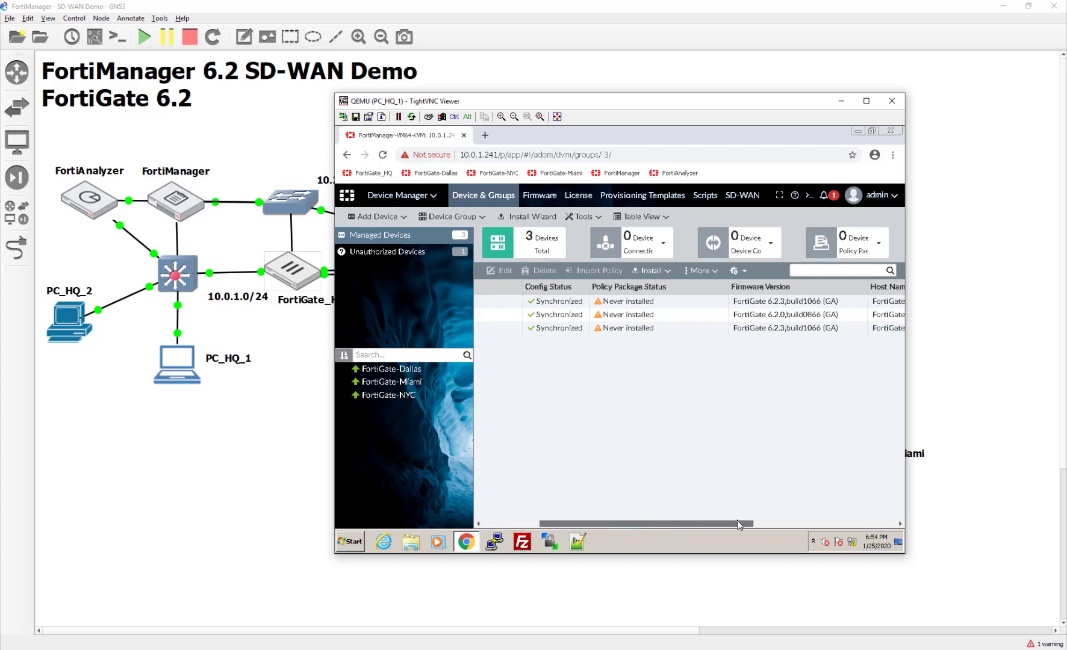
click(783, 314)
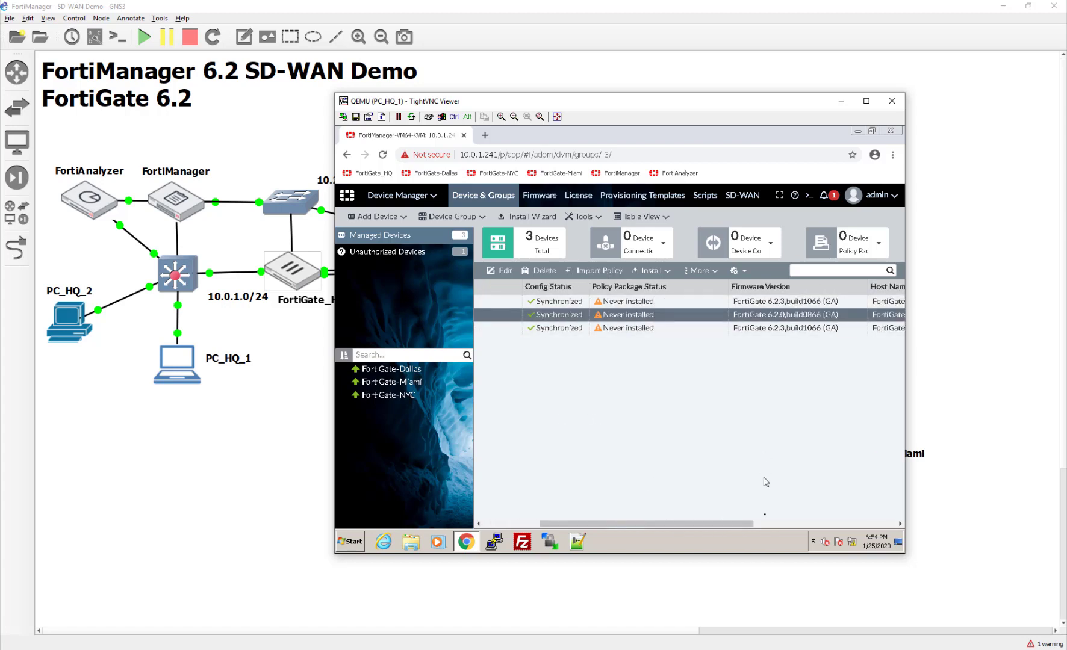
click(768, 524)
drag(768, 524, 452, 481)
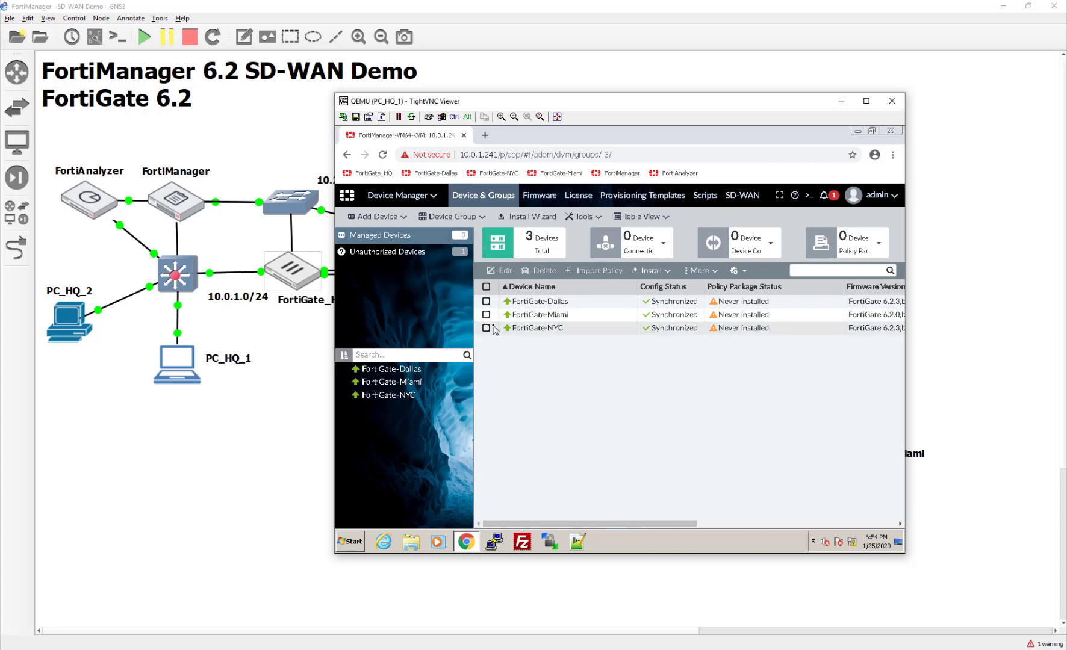
- Authorize FortiGate-HQ from the Unauthorized Devices list and confirm with OK
click(421, 253)
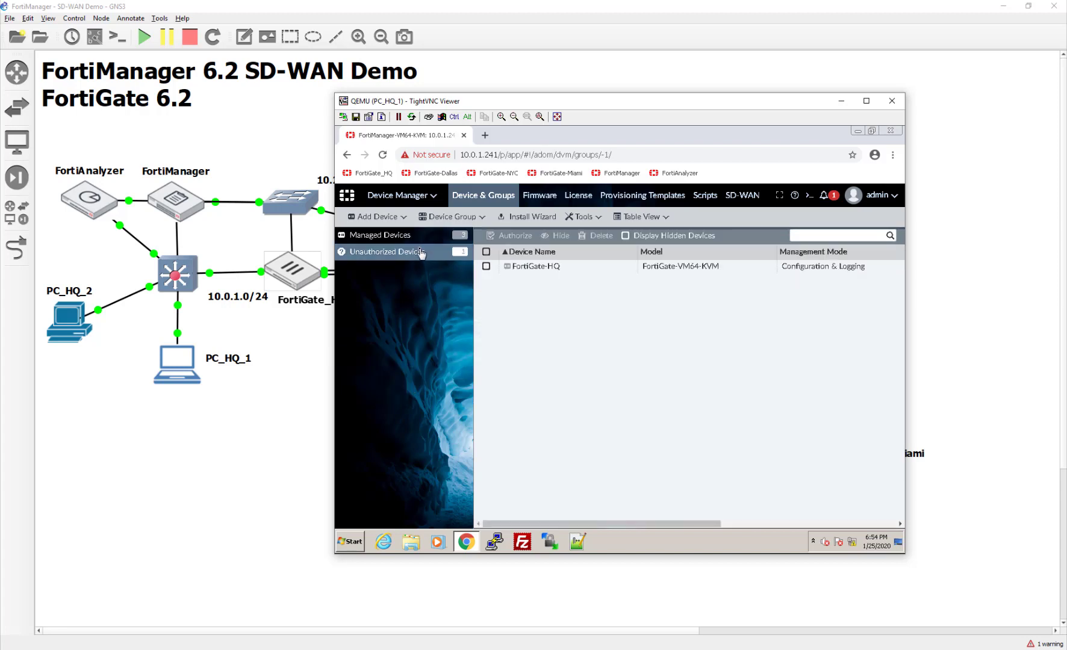
click(501, 267)
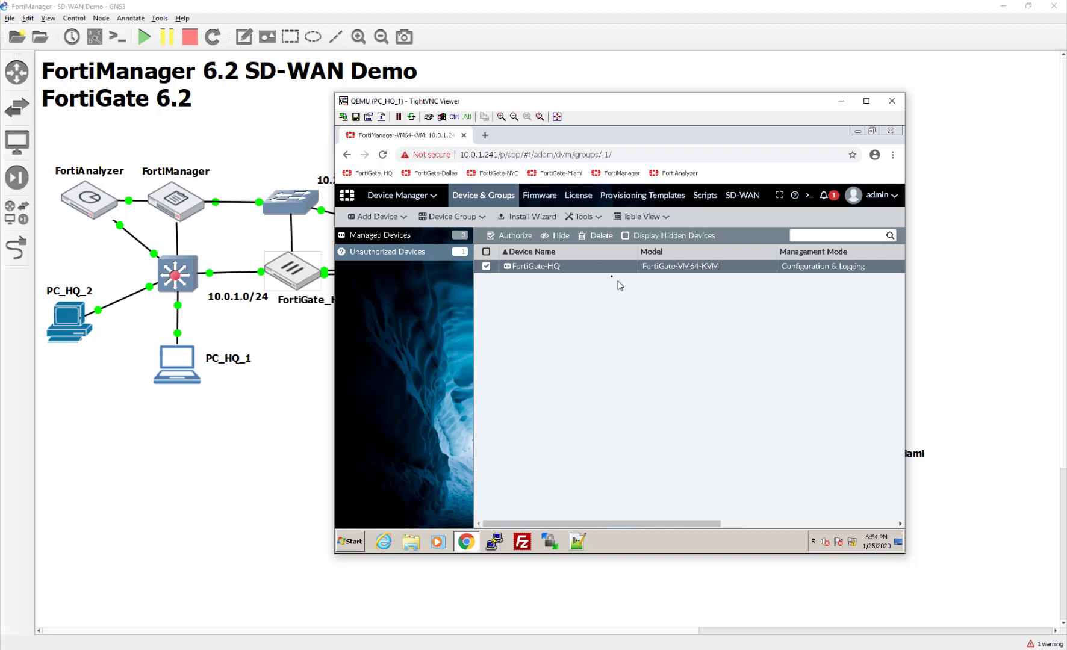
right_click(512, 265)
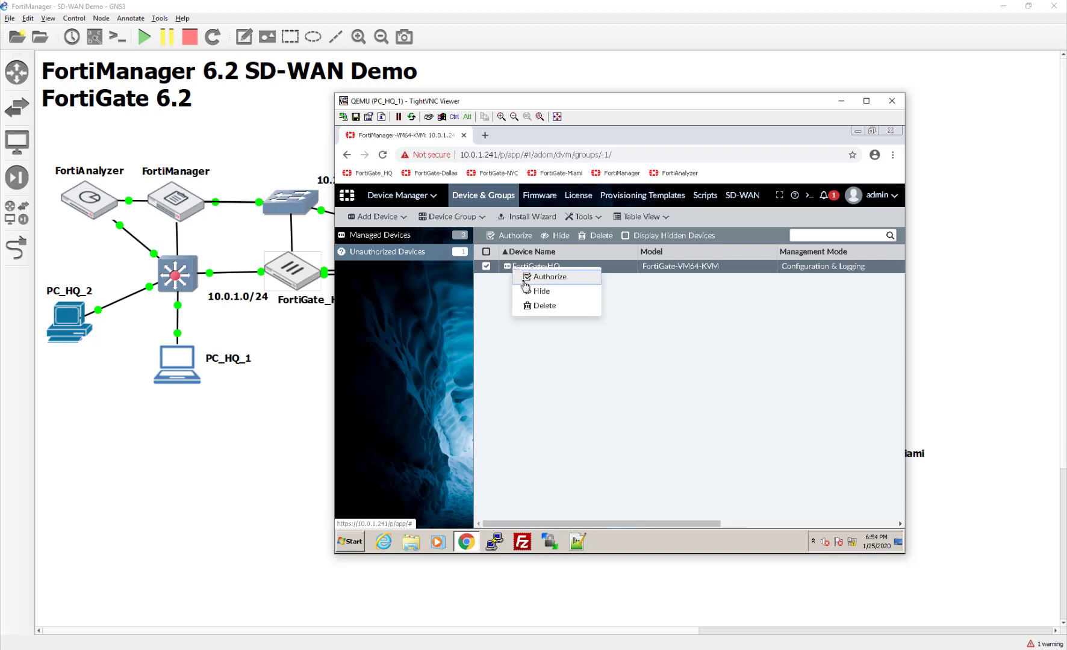
click(530, 282)
click(755, 393)
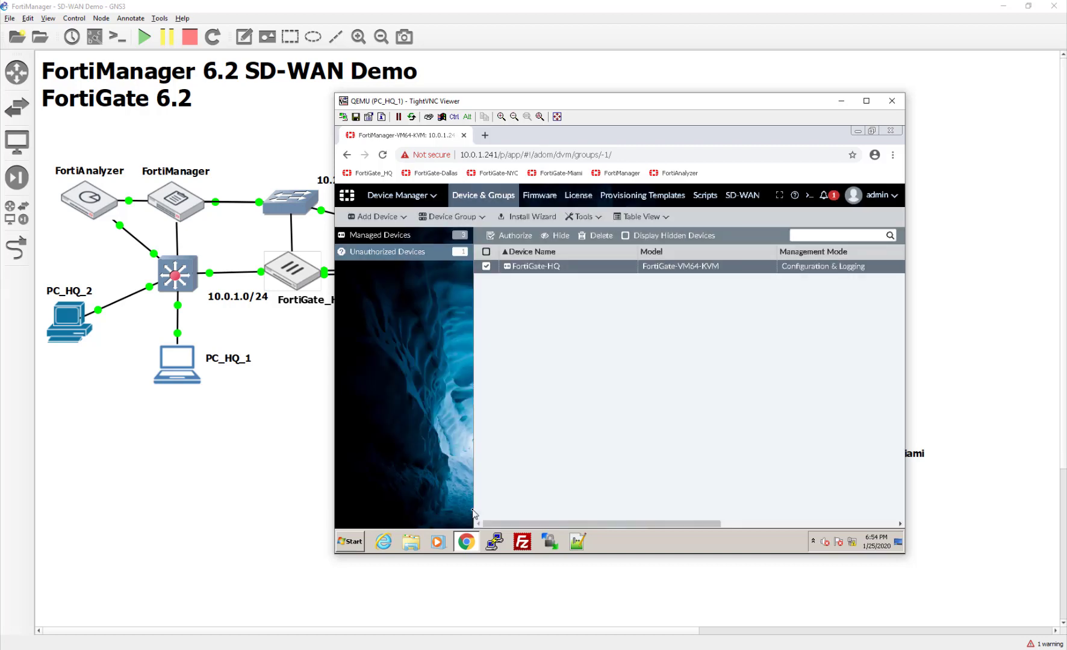
- Open the FortiGate_HQ console and log in as admin
click(302, 284)
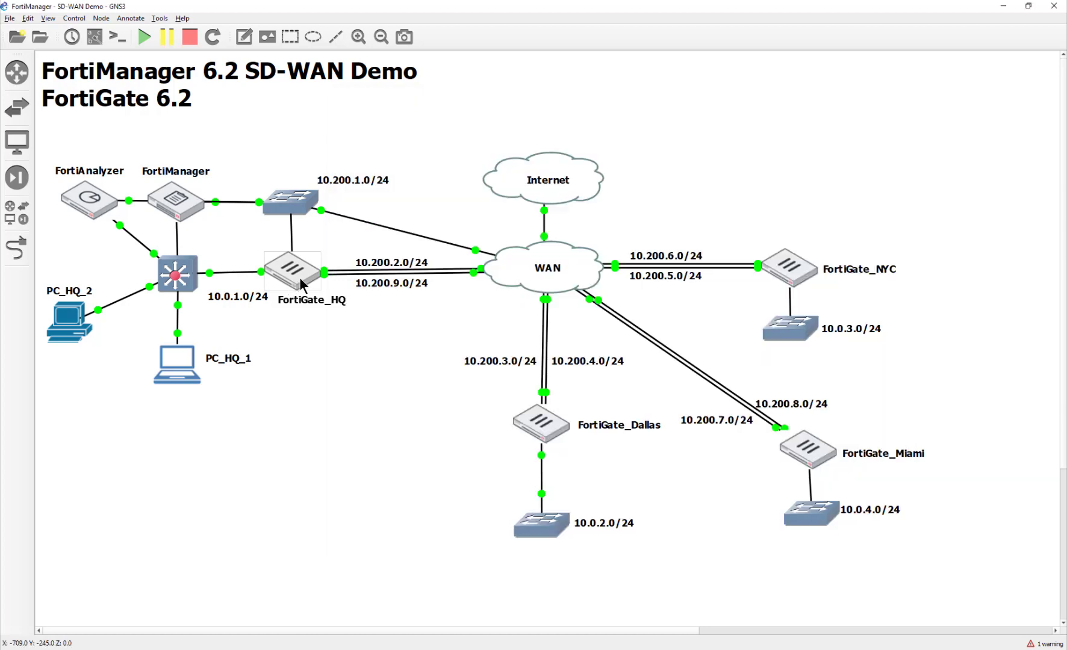
double_click(292, 271)
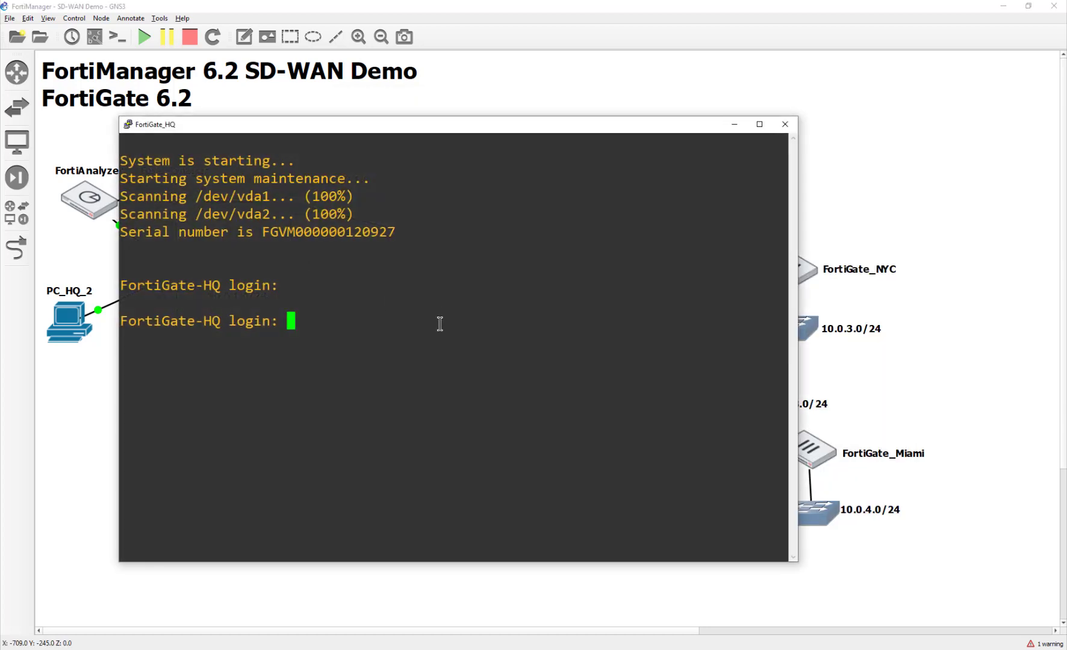
text(admin)
key(Return)
text(admin)
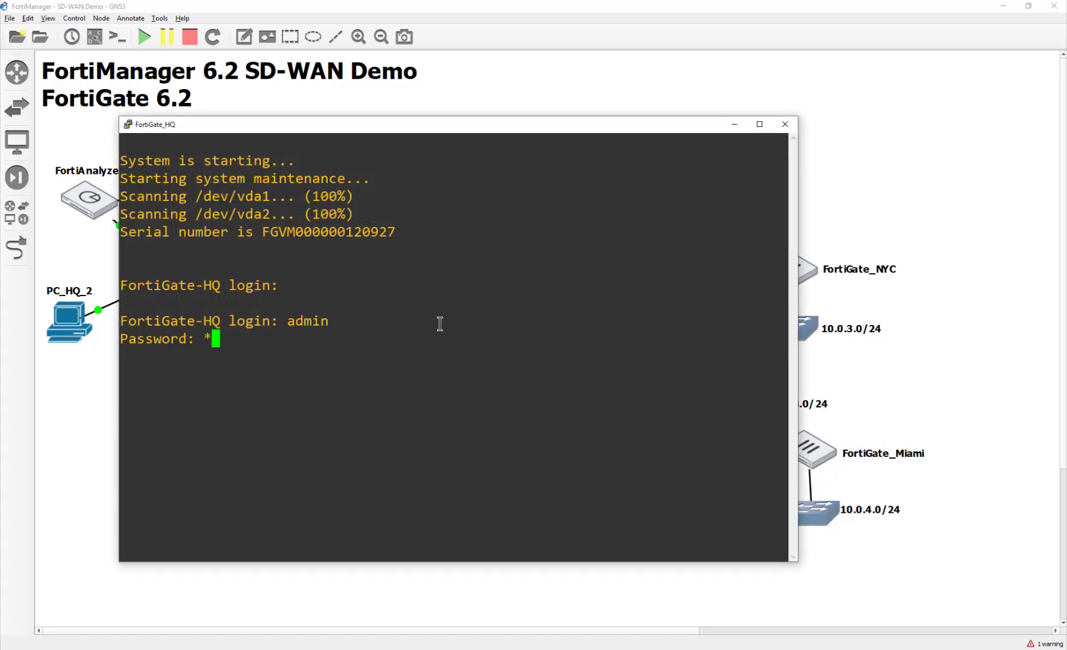
text(net)
key(Return)
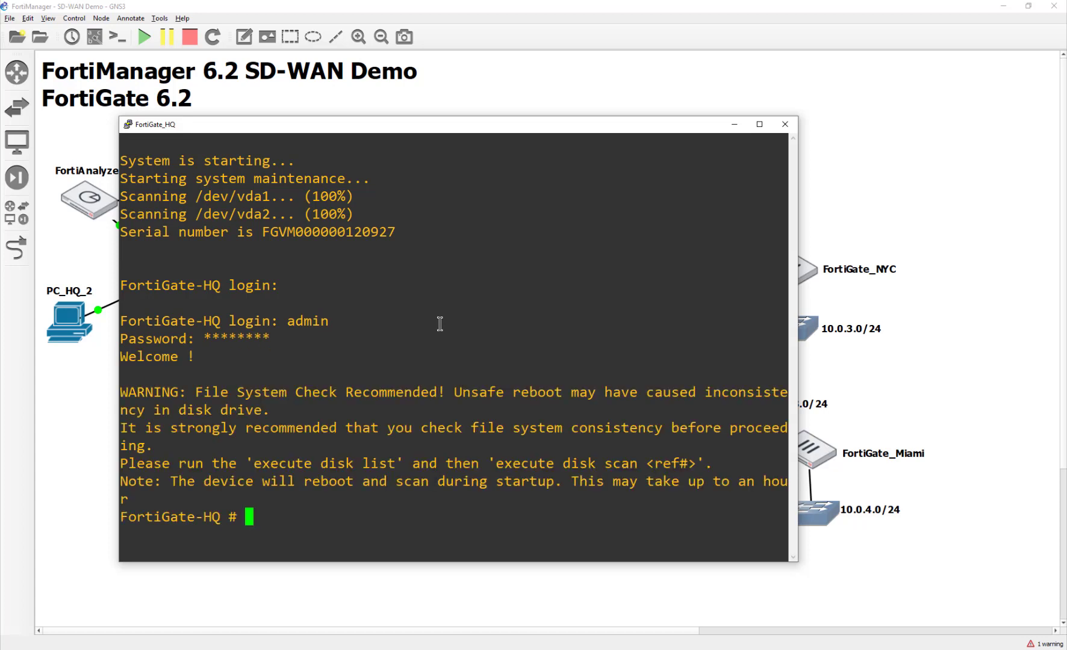
- Show port5's configuration using config sys int, edit port5 and show
text(config sys int)
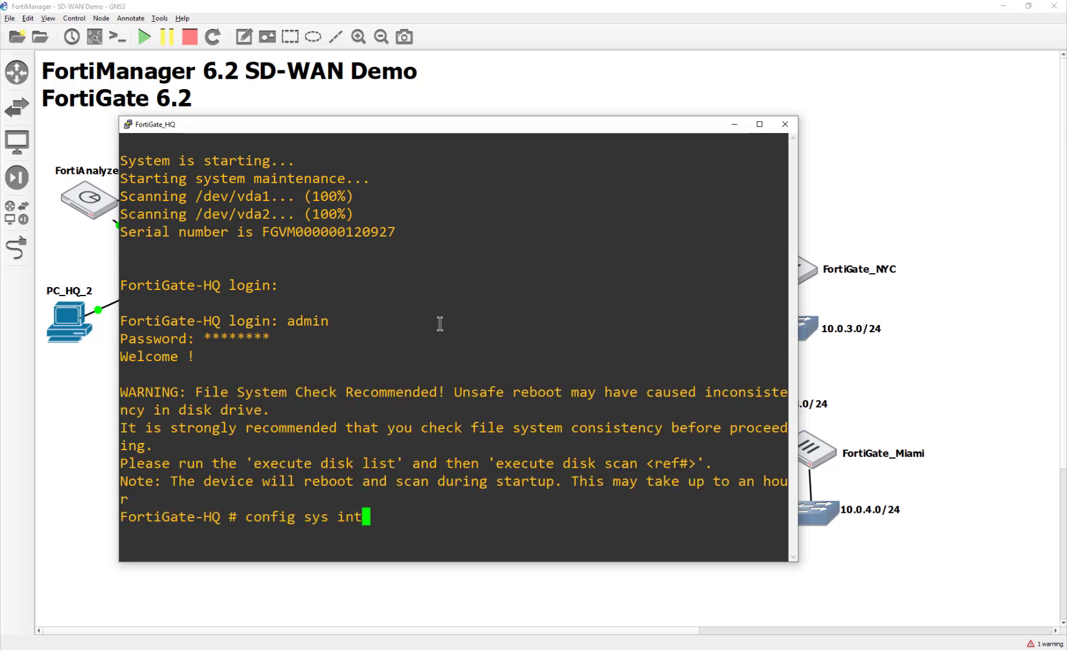
key(Return)
text(edit port)
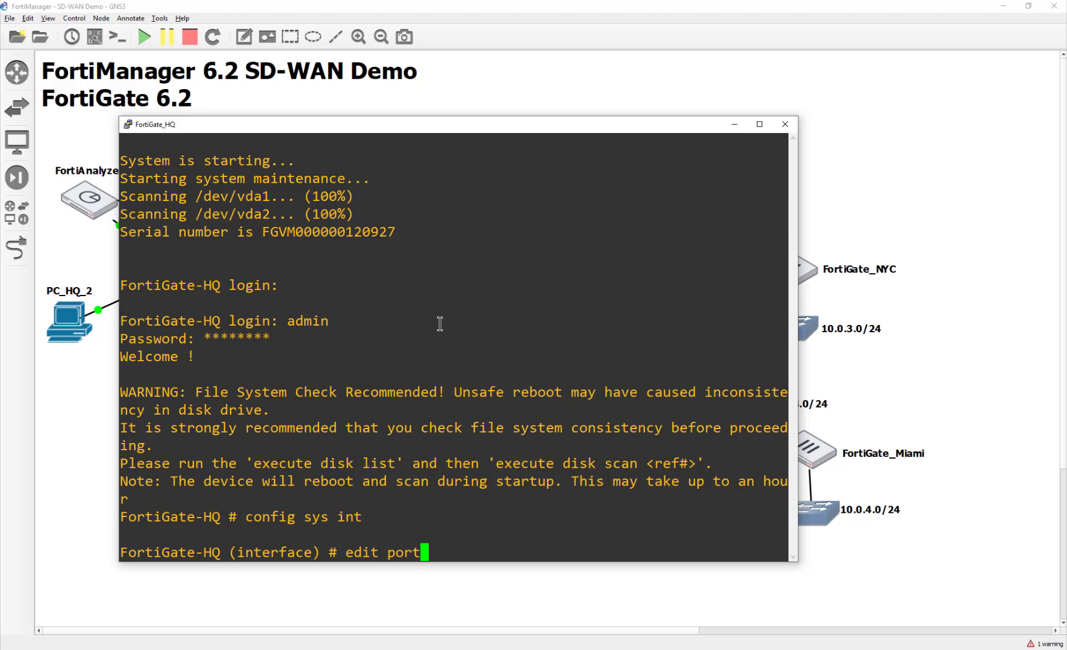
text(5)
key(Return)
text(show)
key(Return)
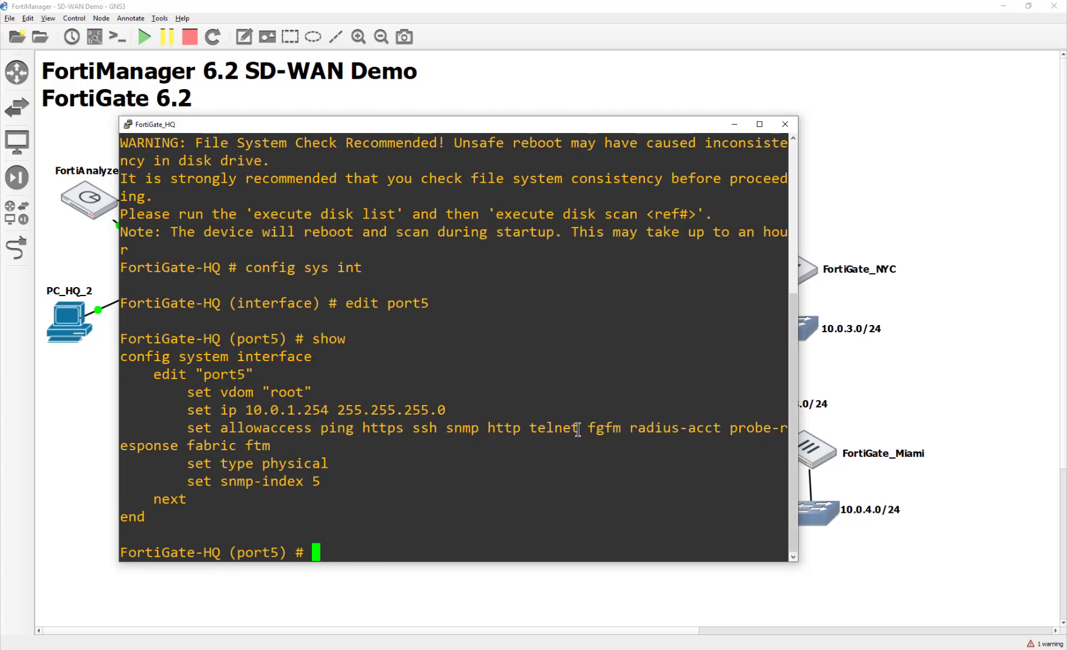
- Close the FortiGate_HQ console and dismiss the FortiGate-HQ authorization progress dialog
click(784, 124)
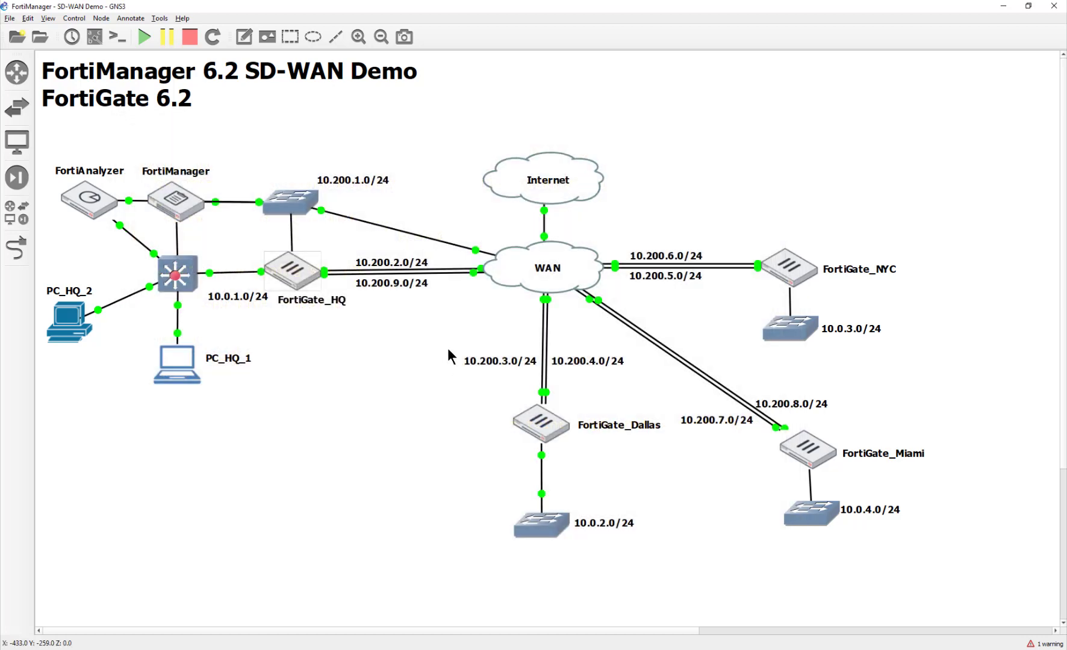
click(675, 647)
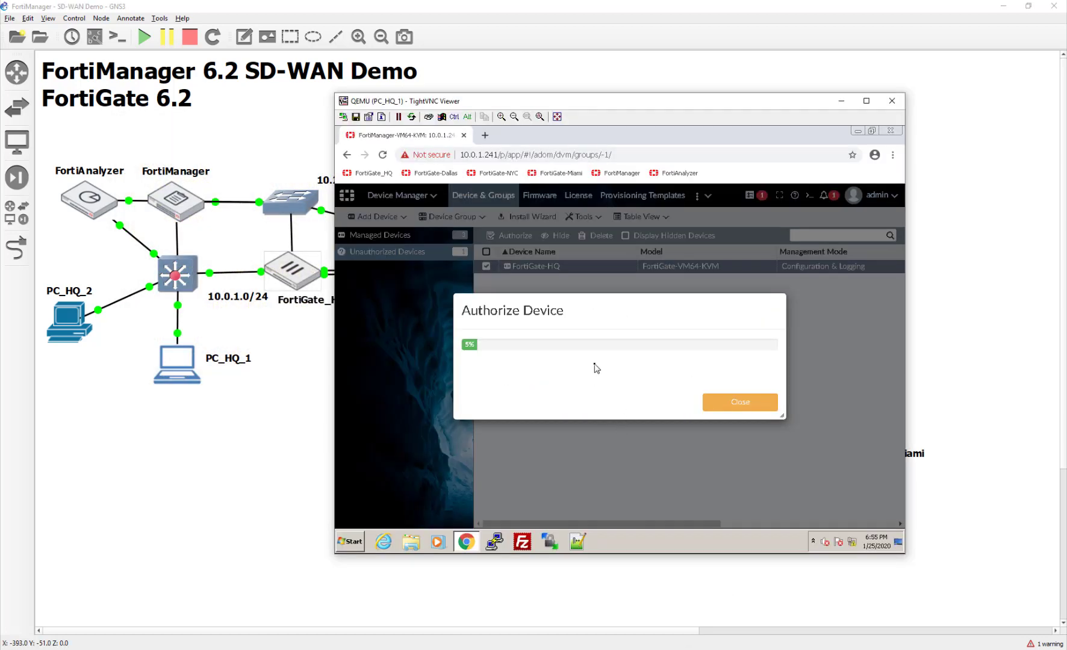
drag(596, 369, 452, 355)
mouse_move(561, 308)
mouse_down()
mouse_move(566, 336)
mouse_move(549, 299)
mouse_up()
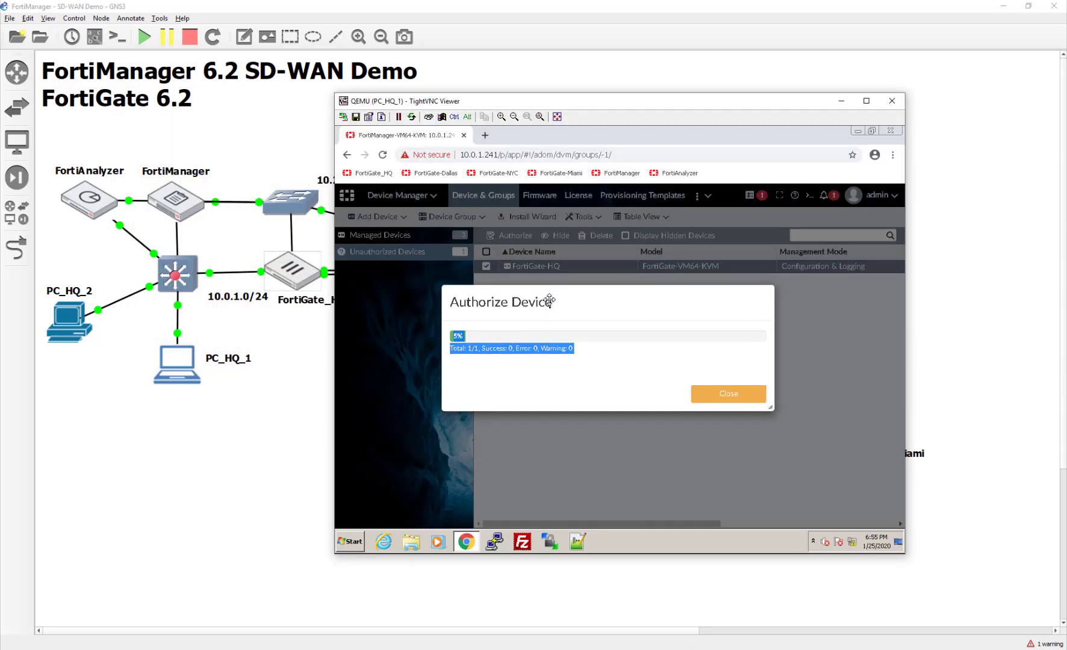
click(584, 356)
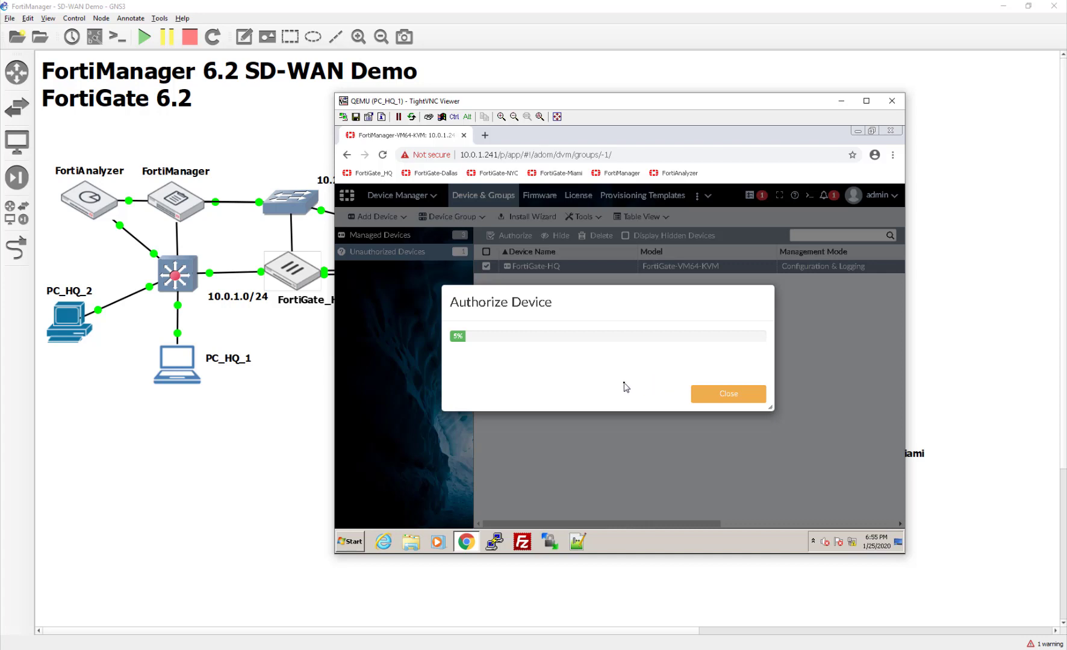
click(733, 394)
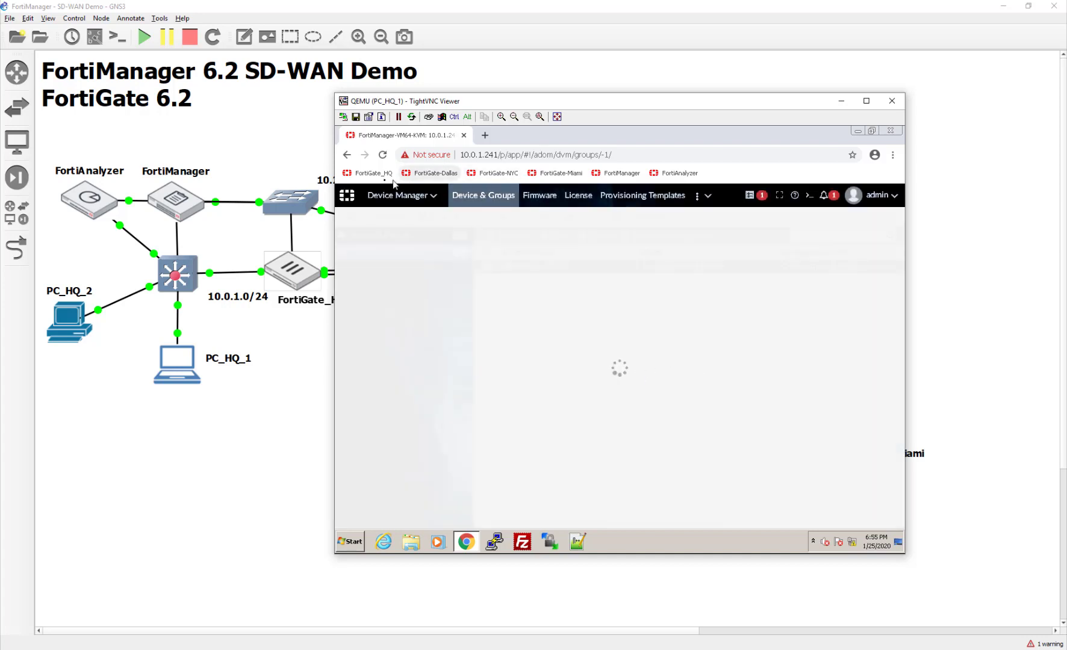
- Open the FortiGate_HQ login page from its bookmark and inspect the address
click(364, 173)
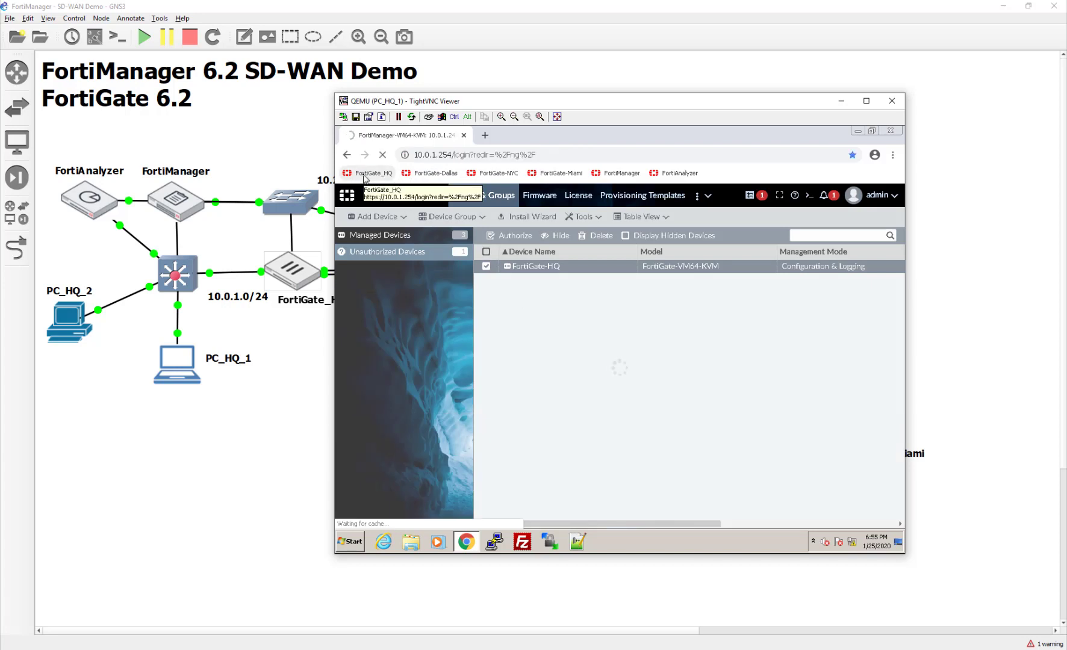
click(453, 154)
click(582, 155)
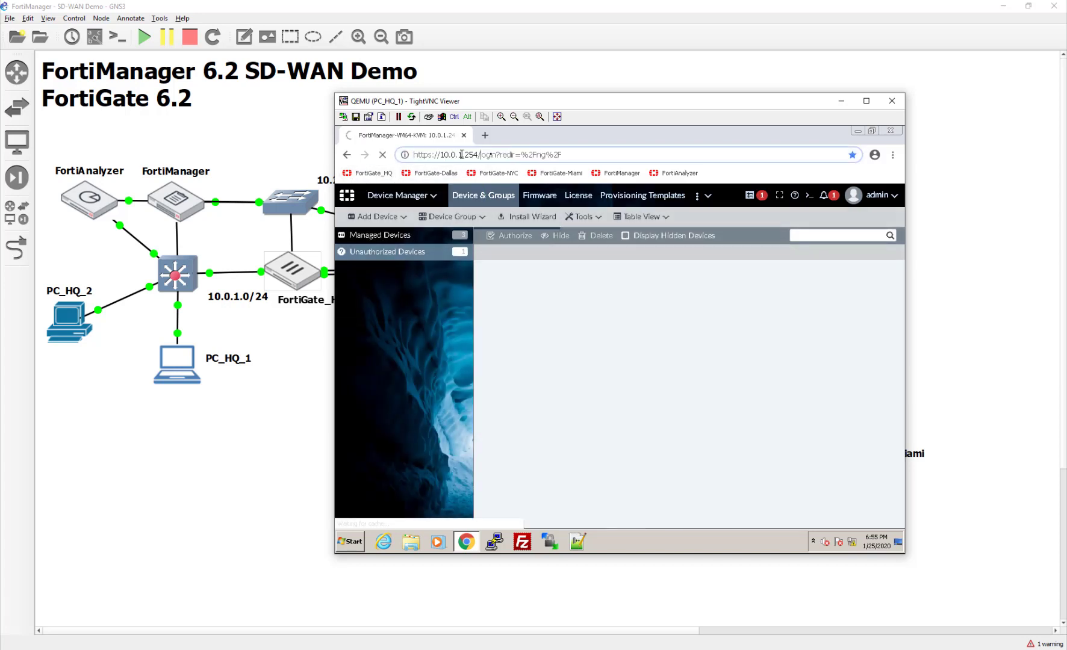
drag(582, 155, 523, 155)
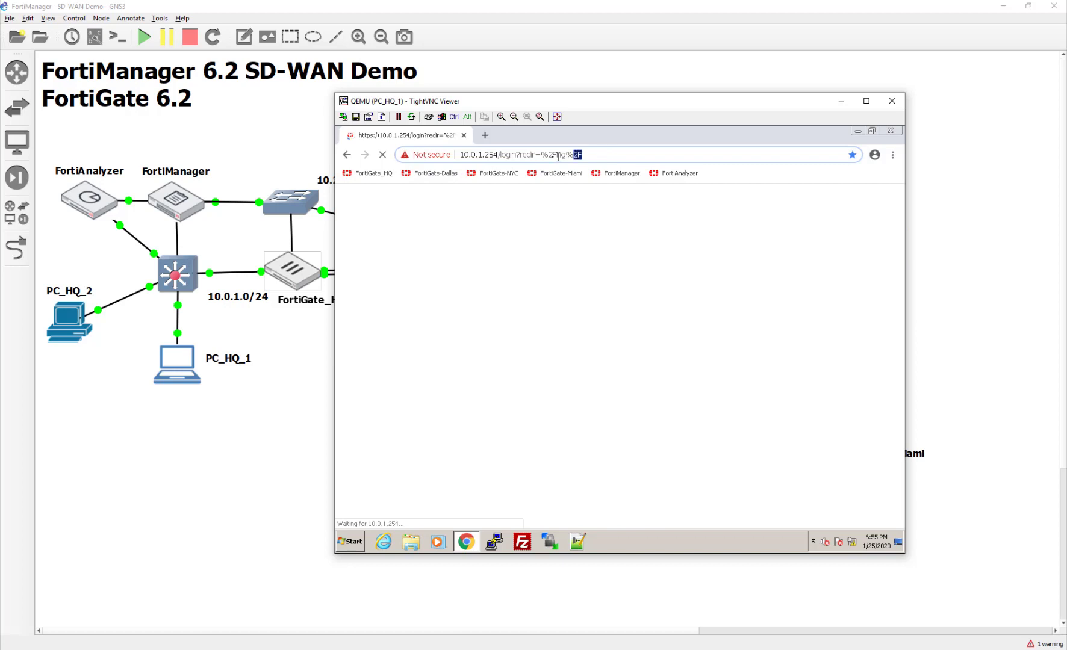
- Log in as admin and defer the file system check with Remind me later
click(639, 345)
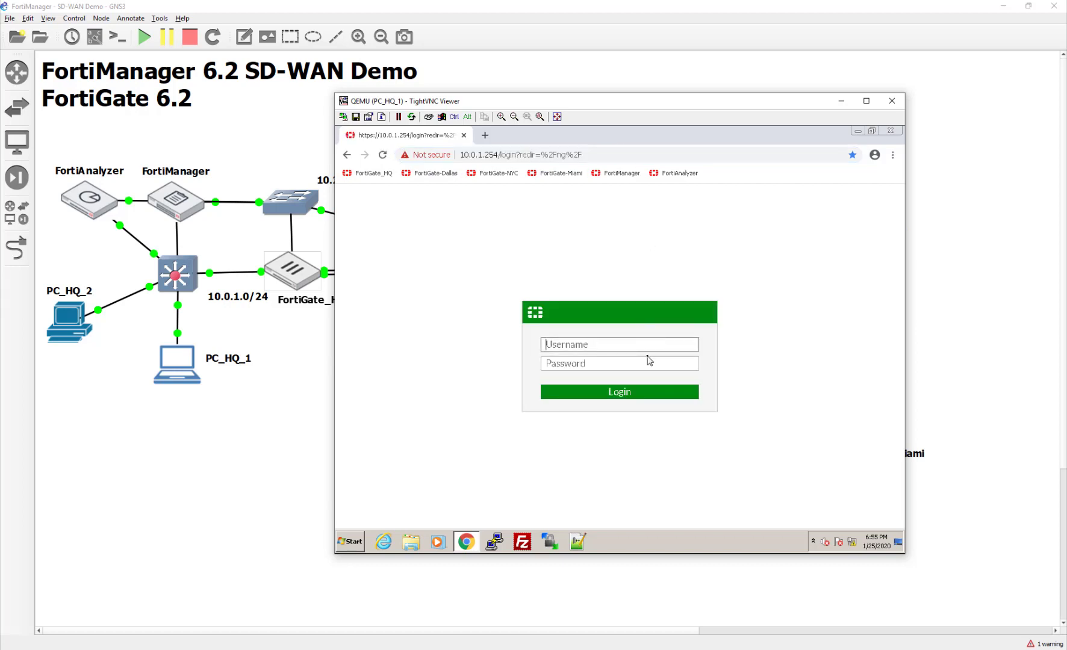
text(admin)
key(Tab)
text(fortinet)
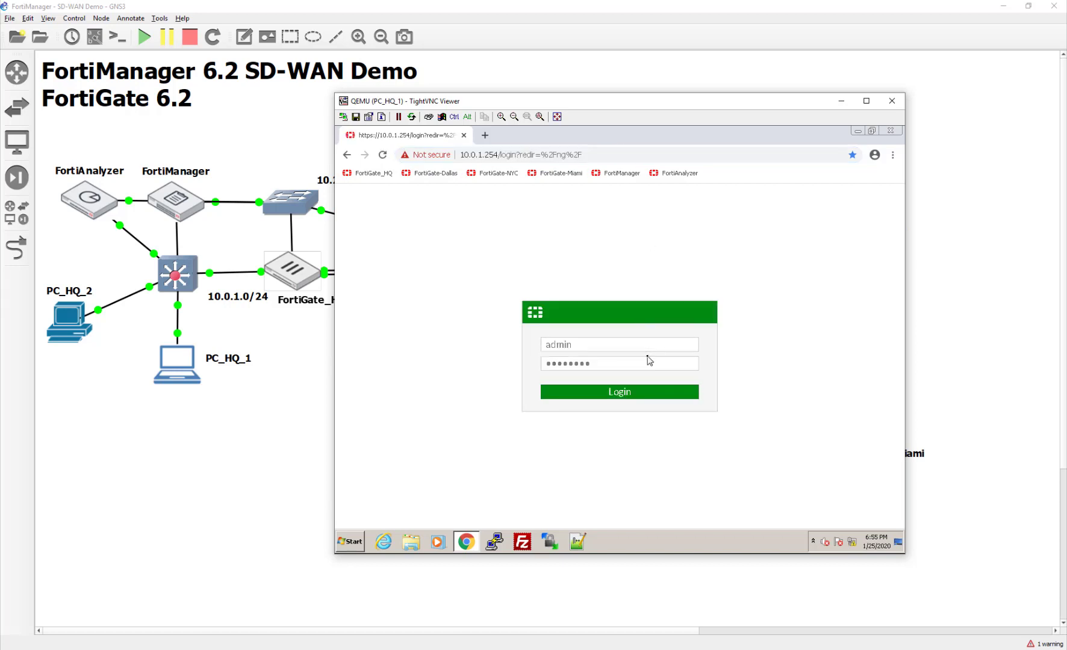
key(Return)
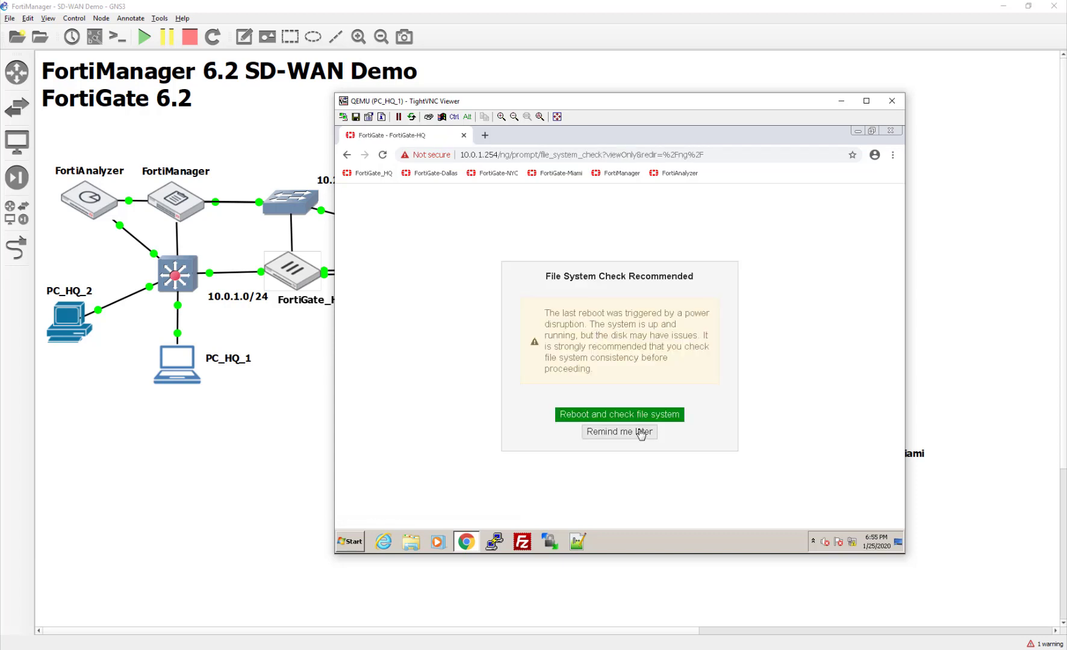
click(642, 431)
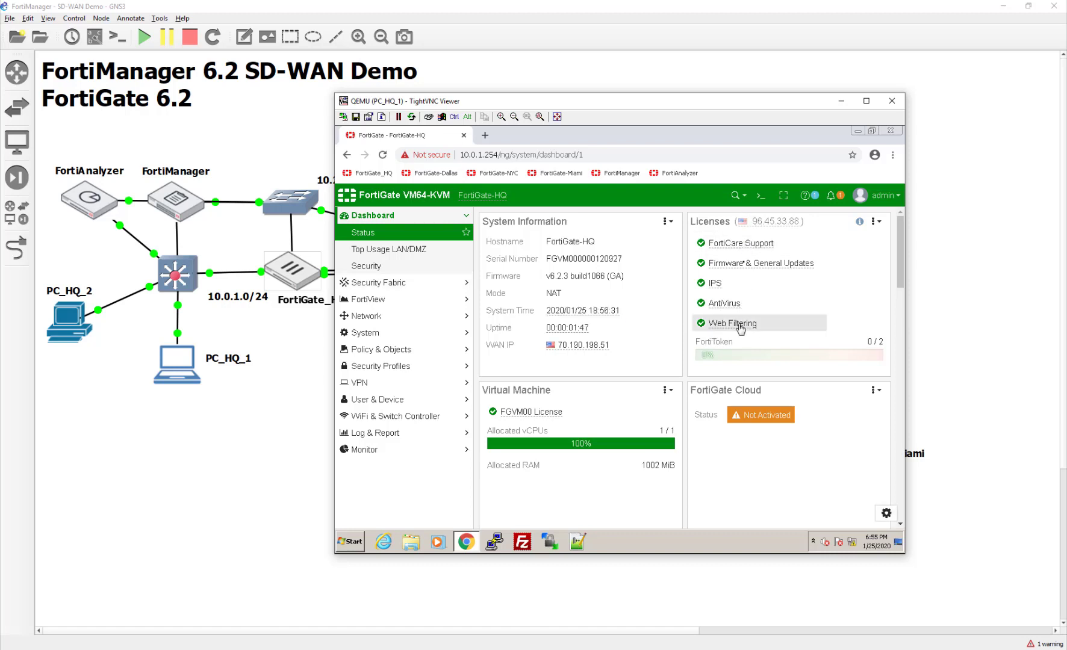
- In Security Fabric Settings, change the Central Management IP from 10.0.1.241 to 10.200.1.241 and apply
drag(731, 224, 745, 321)
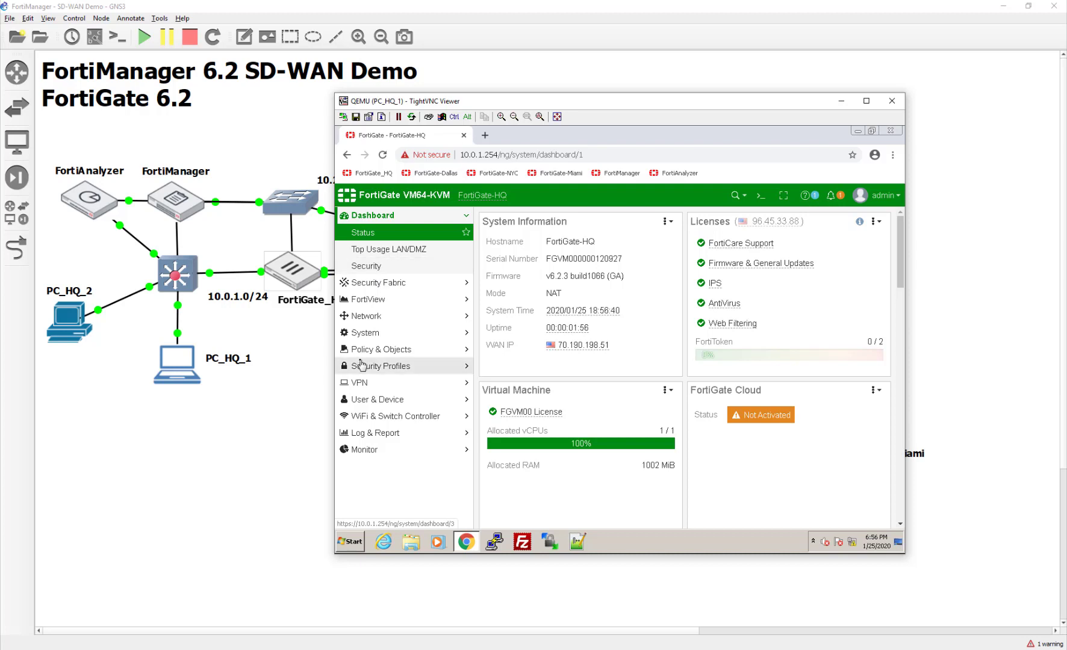
click(358, 288)
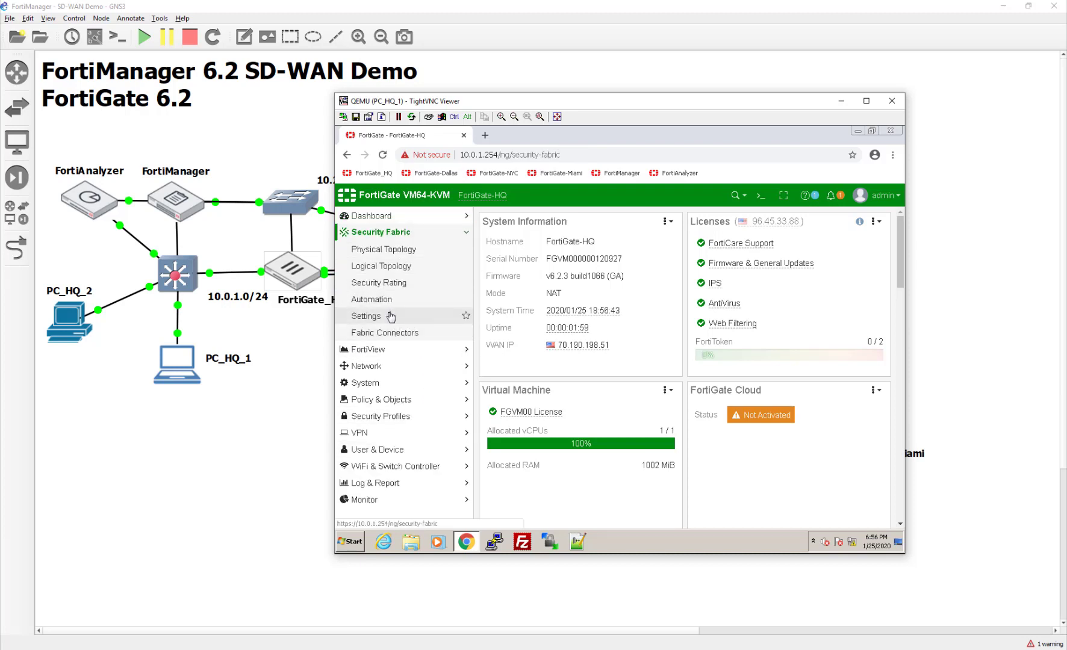
click(385, 313)
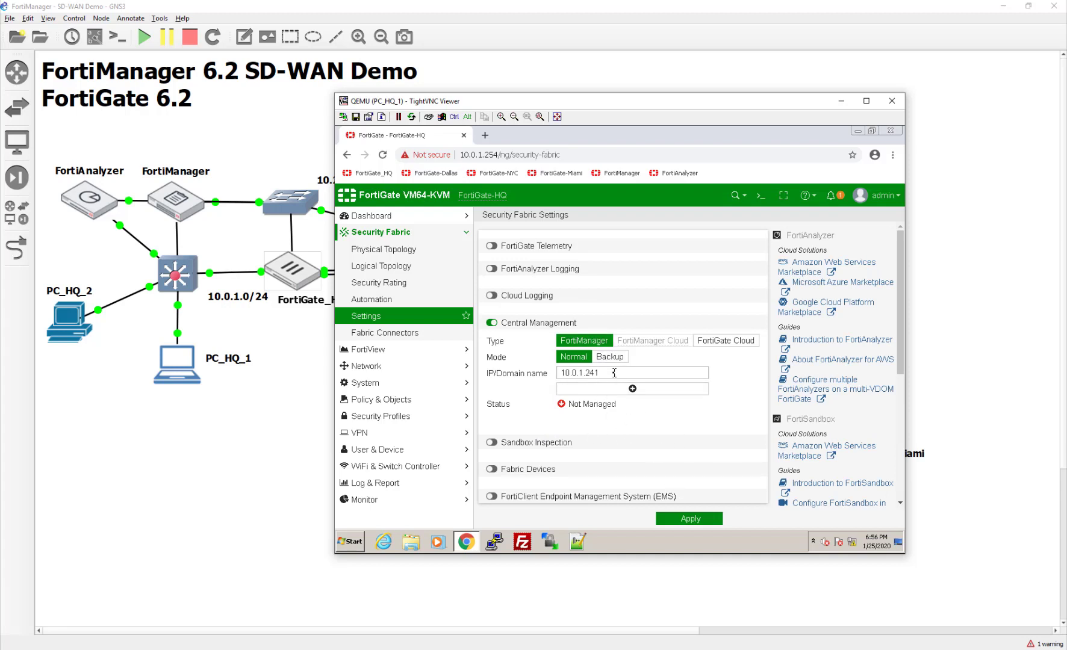
click(619, 372)
drag(619, 372, 487, 369)
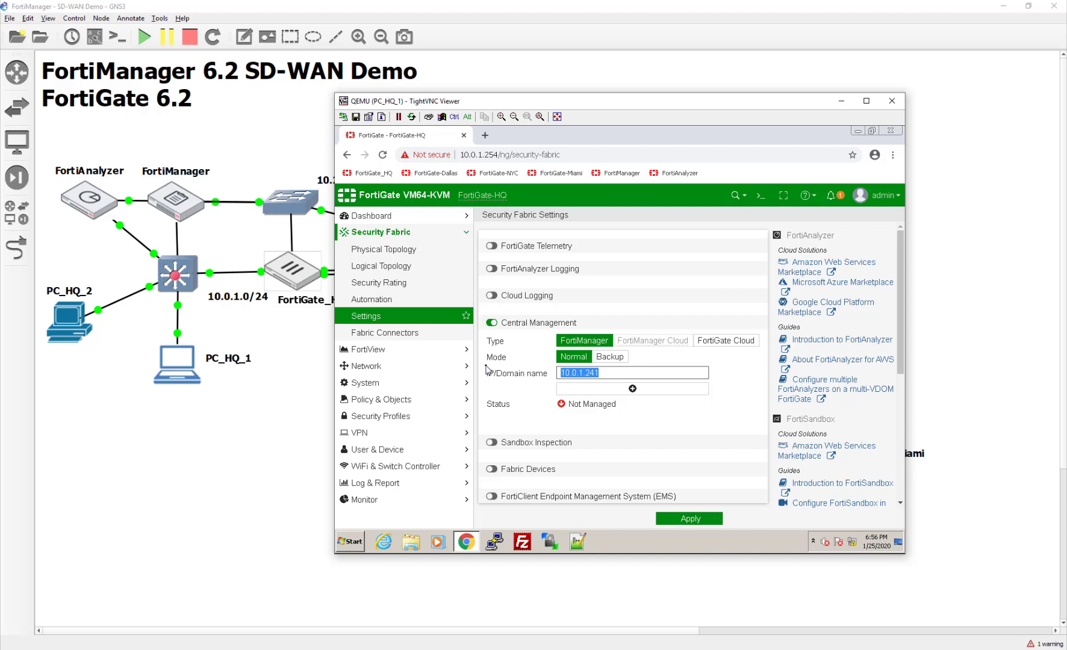
text(10)
text(.200.1.241)
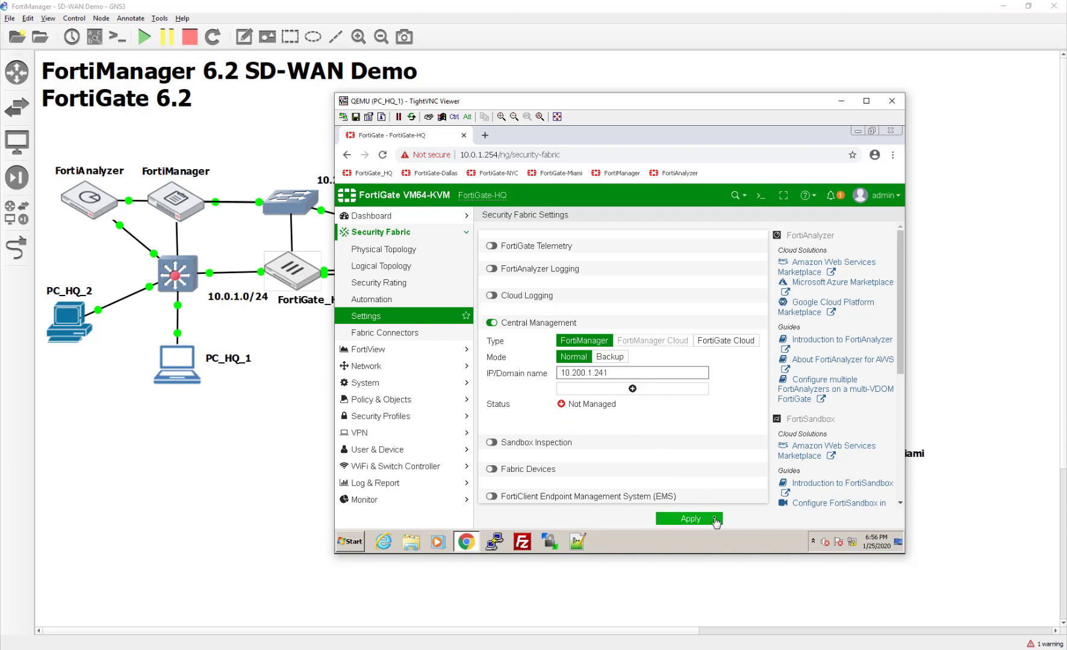
click(707, 519)
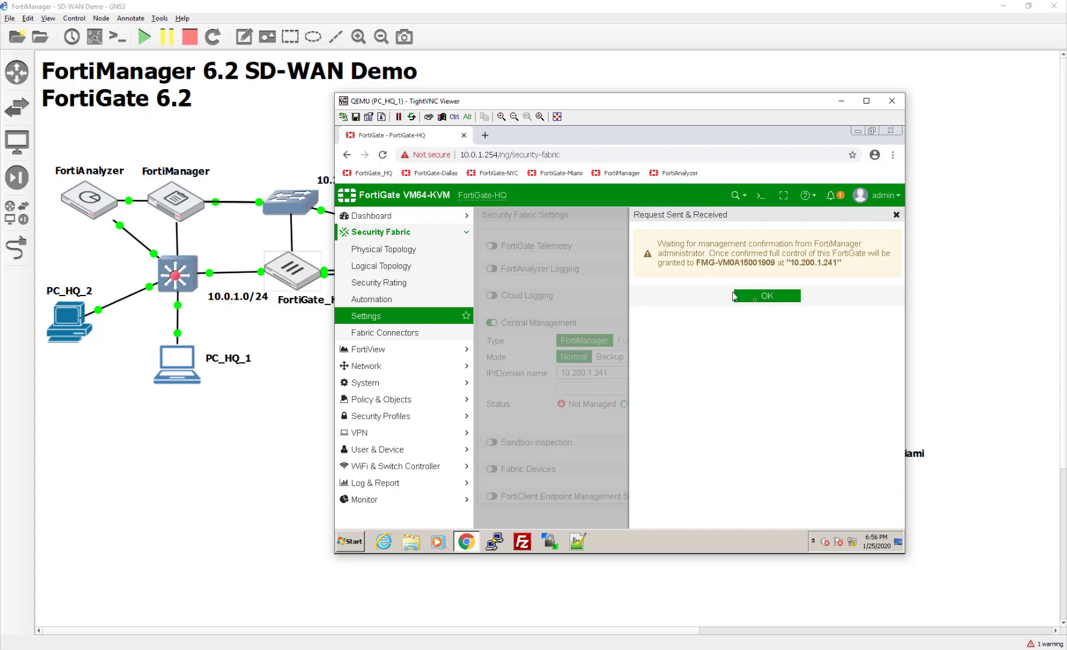
- Acknowledge the management request confirmation, open a new tab and close the FortiGate login tab
click(764, 298)
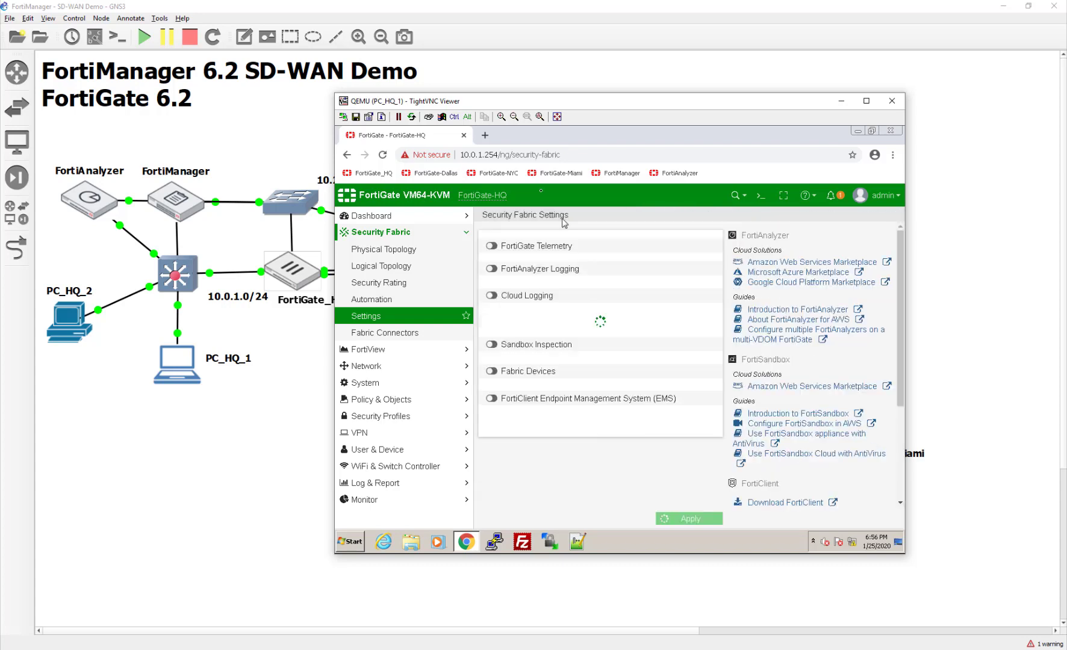
click(484, 135)
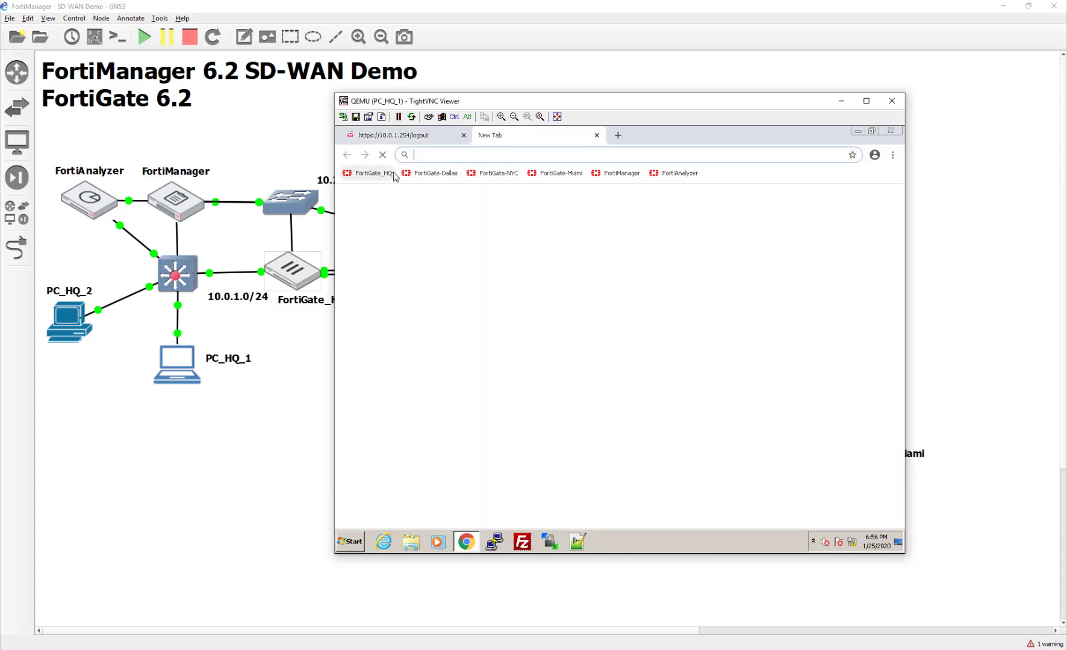
click(633, 174)
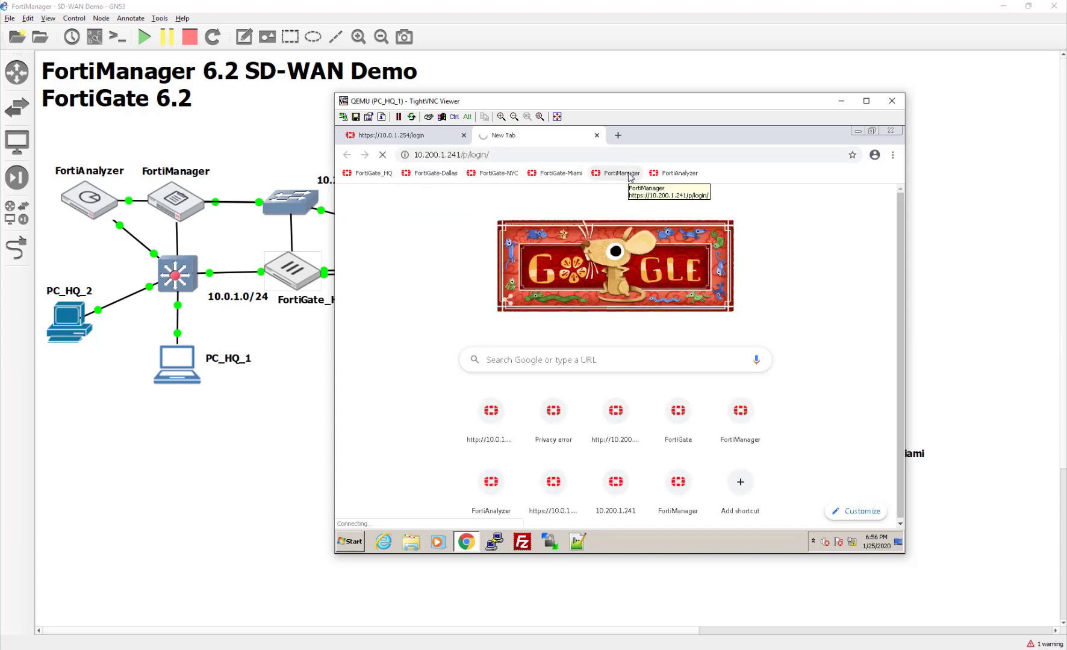
click(416, 137)
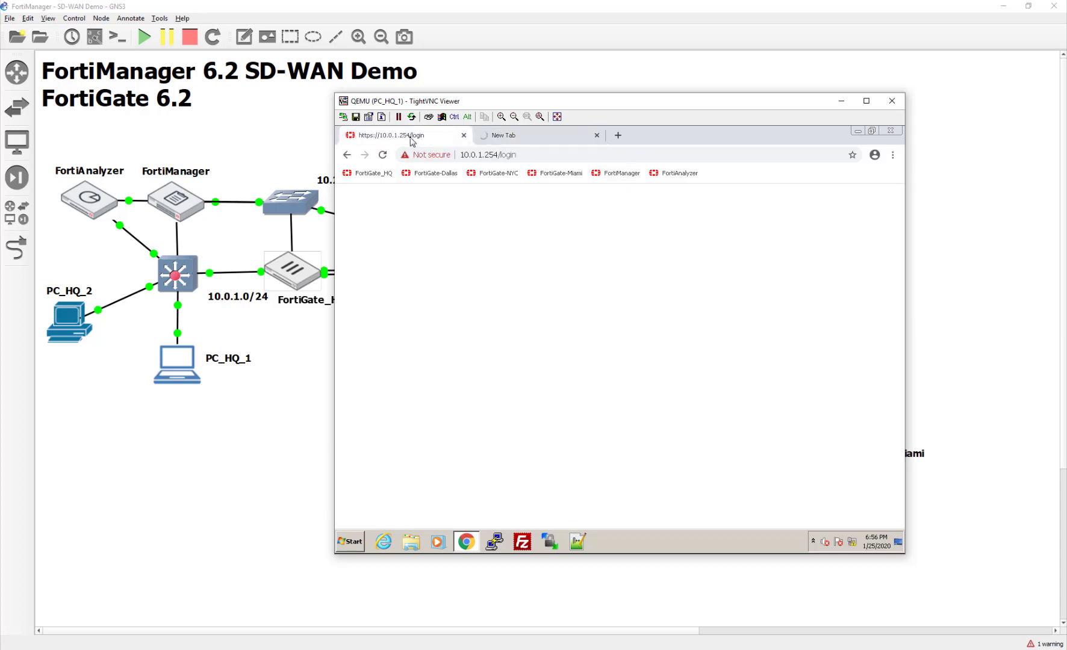
click(547, 137)
click(442, 139)
click(464, 135)
- Load the FortiManager home page at 10.0.1.241
click(429, 154)
text(10.200.1.241/p/login/)
key(Return)
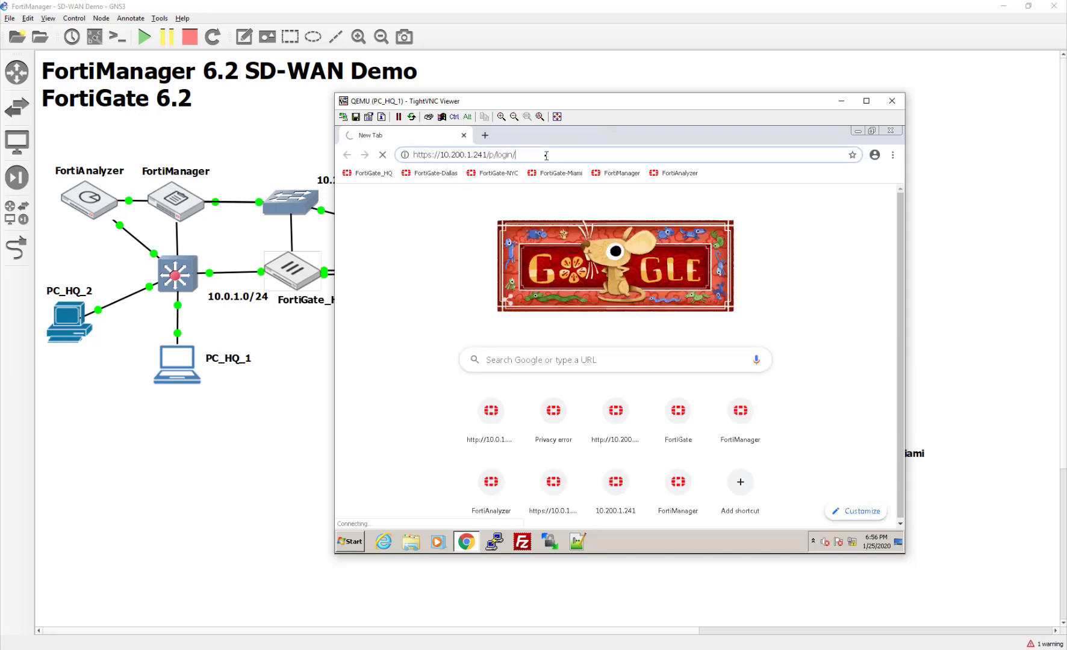
drag(545, 155, 448, 159)
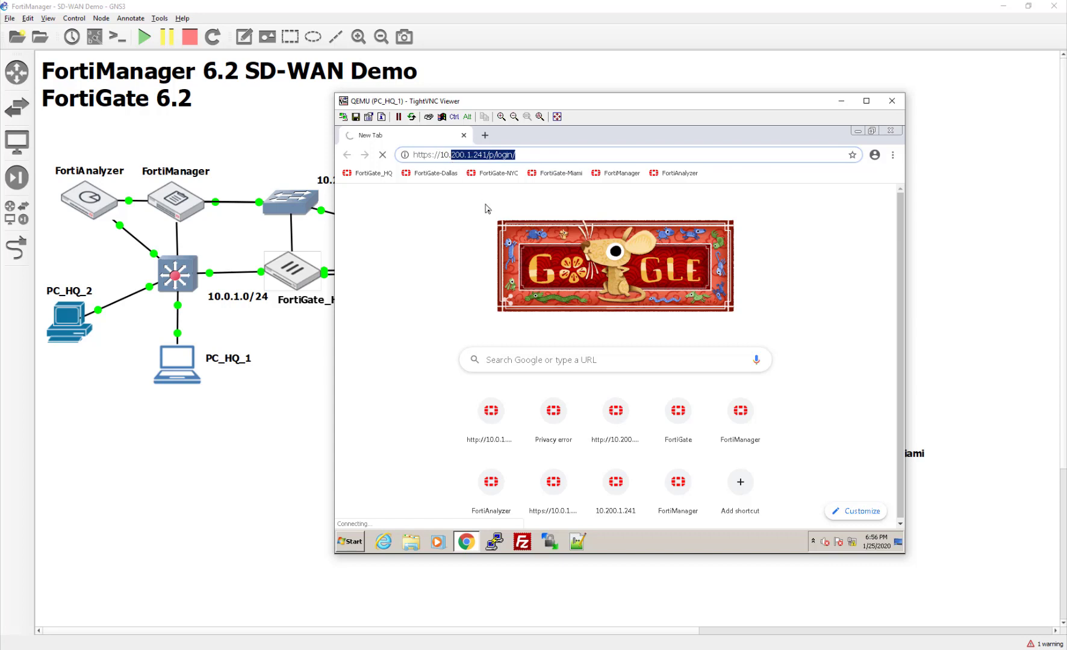
text(0.1)
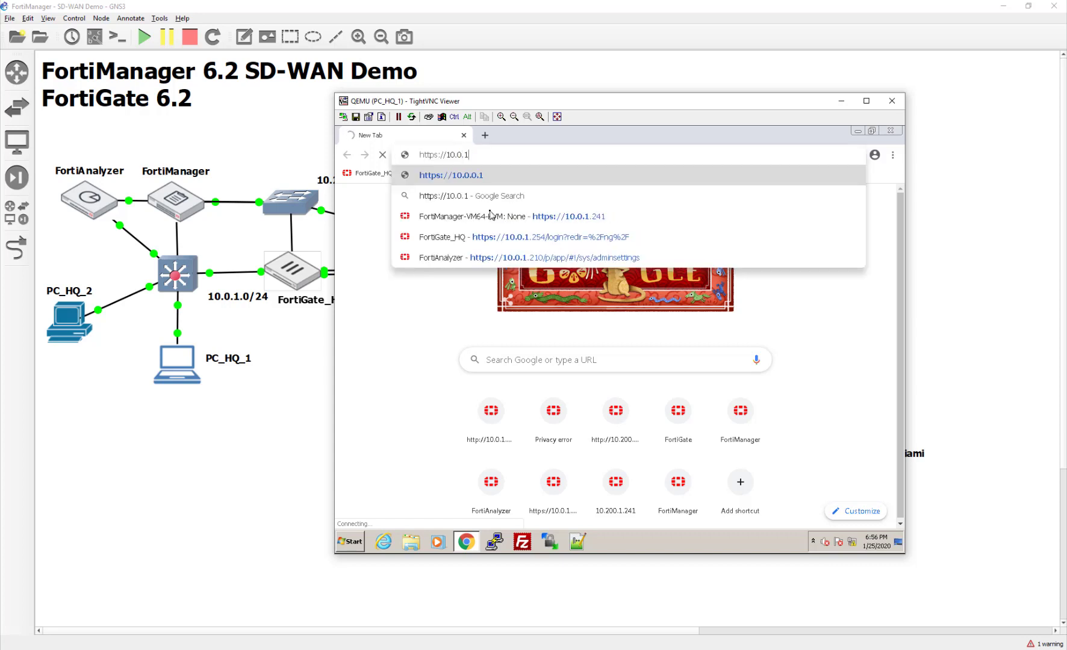
text(.241)
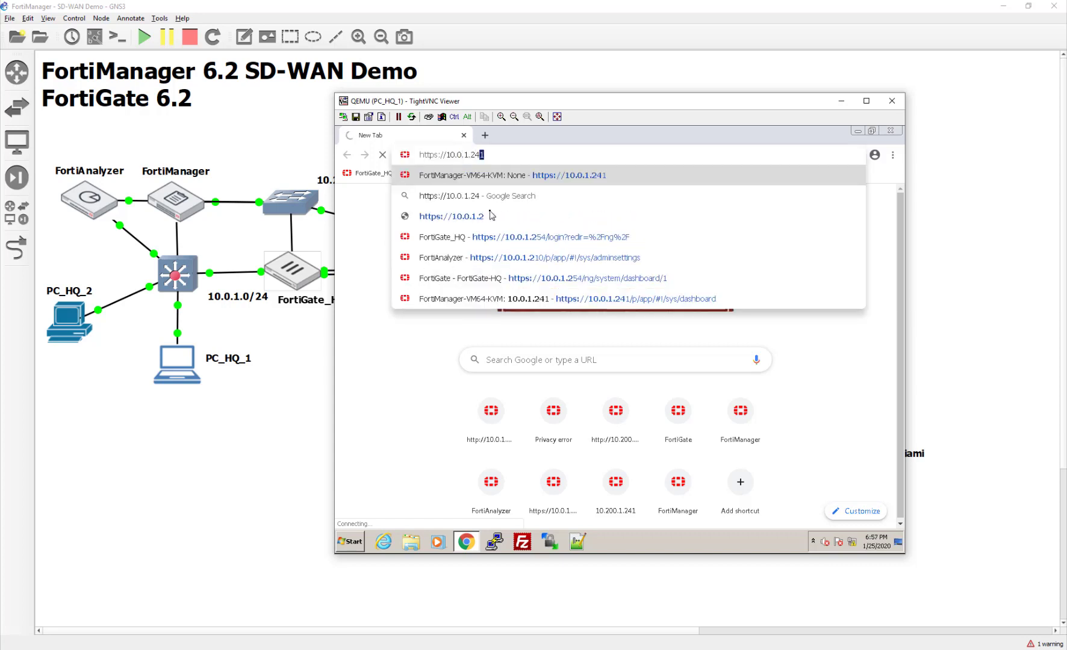
key(Return)
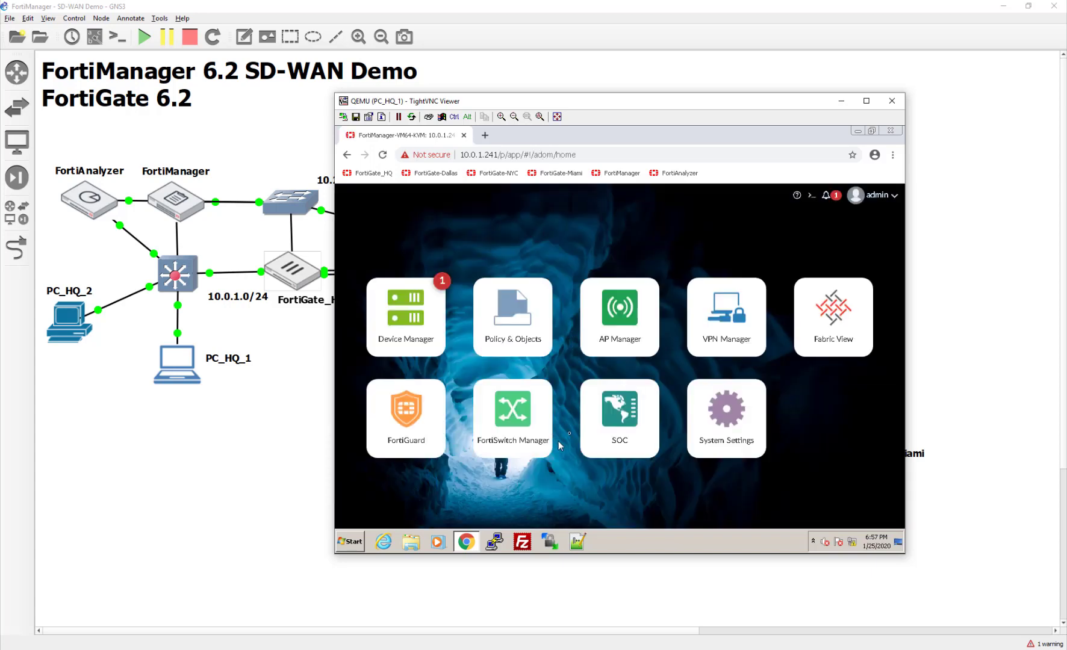
- Open Device Manager and check the unauthorized-device notification
click(429, 353)
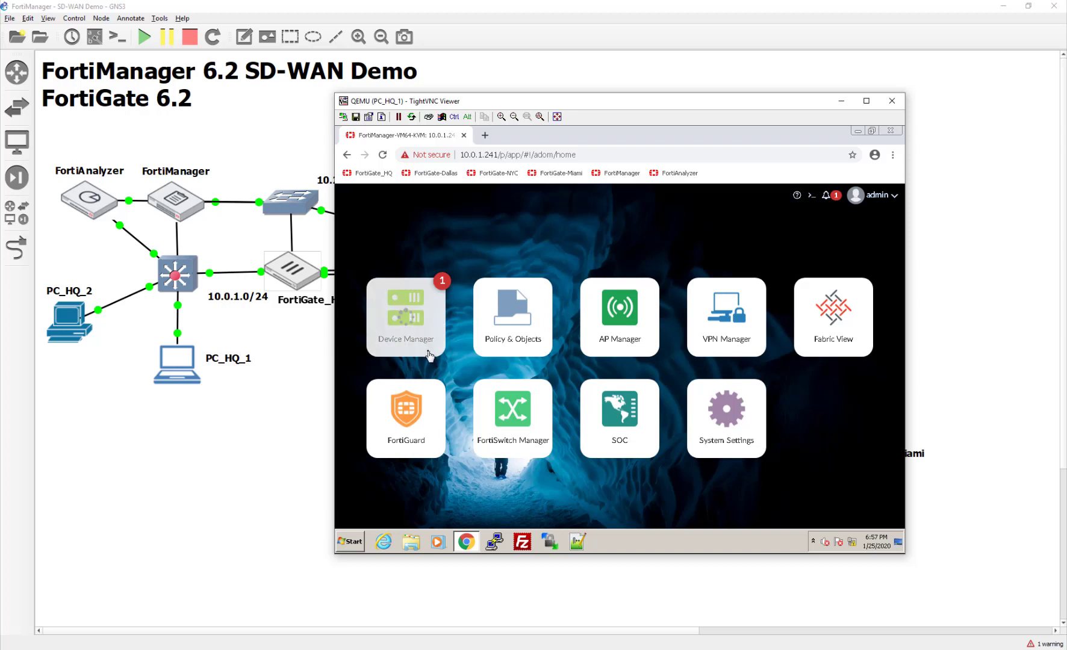
click(837, 200)
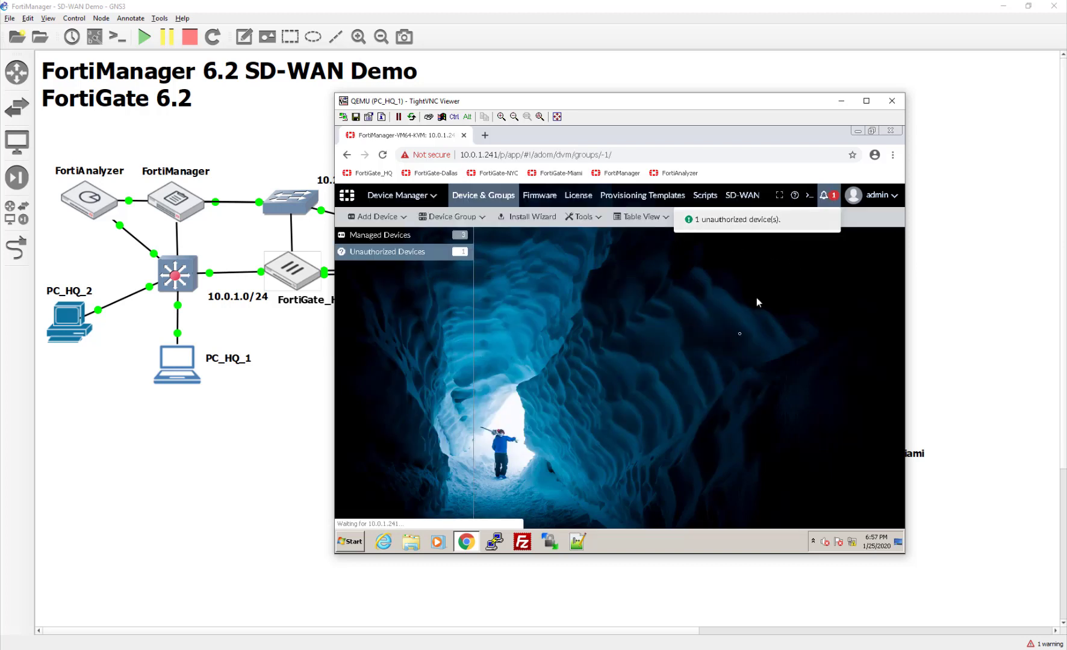
click(646, 364)
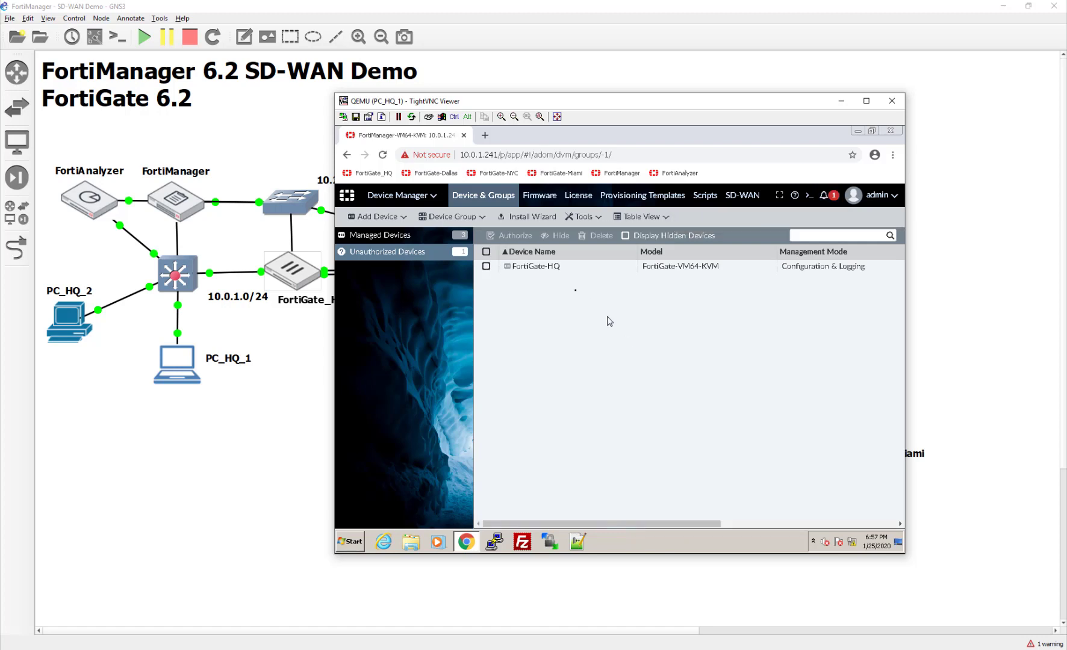
- Authorize FortiGate-HQ, dismiss the finished progress, and return to the managed device list
click(505, 268)
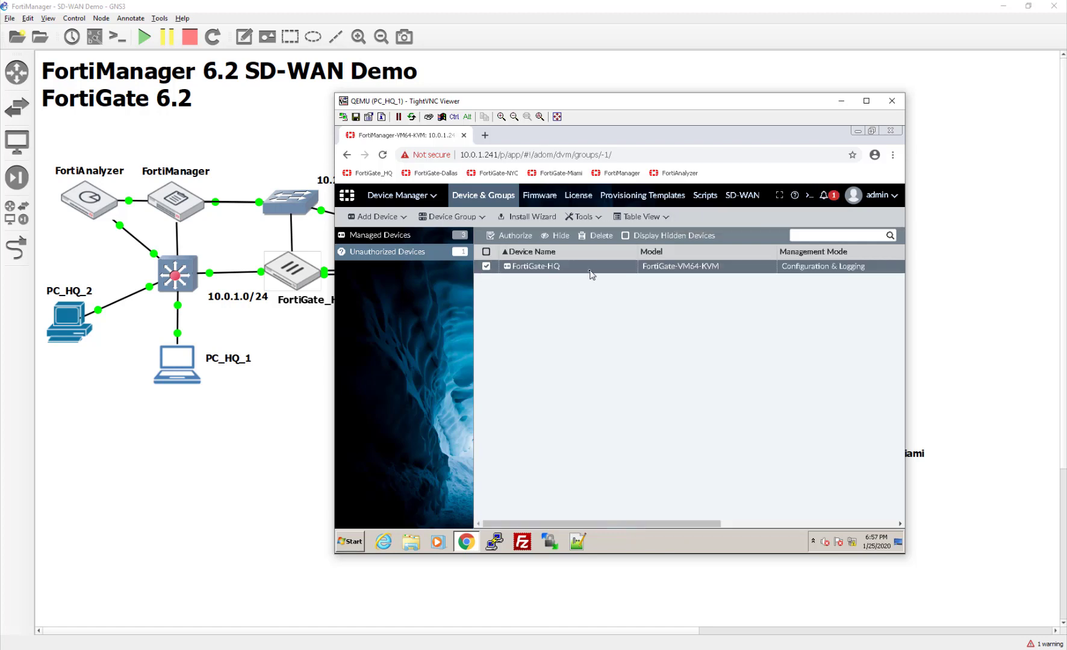
click(512, 235)
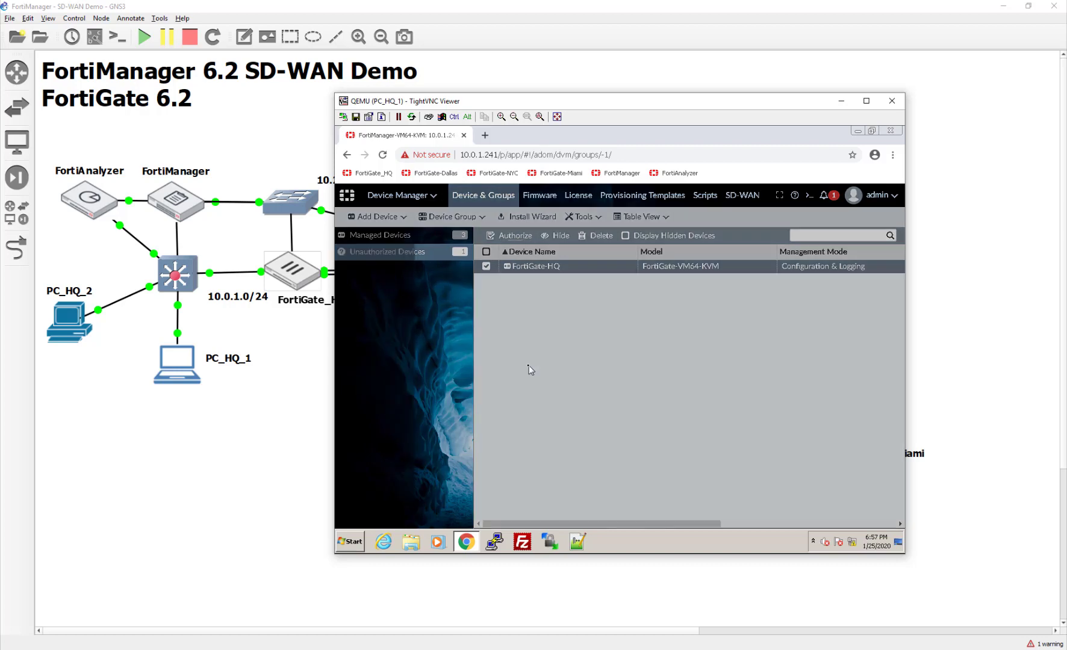
click(718, 402)
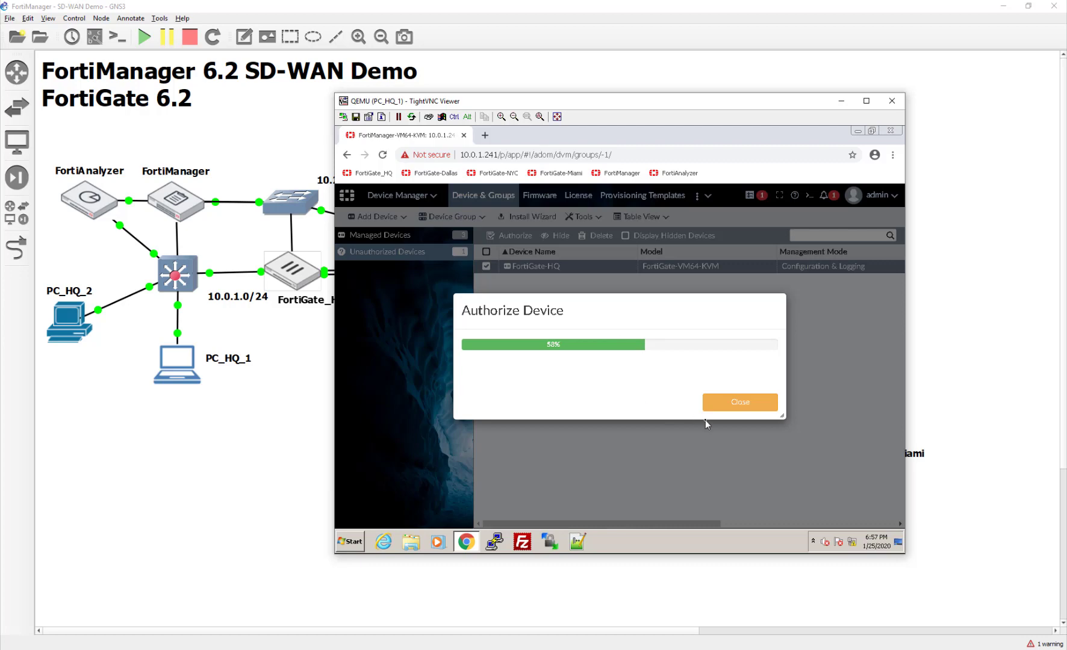
click(722, 403)
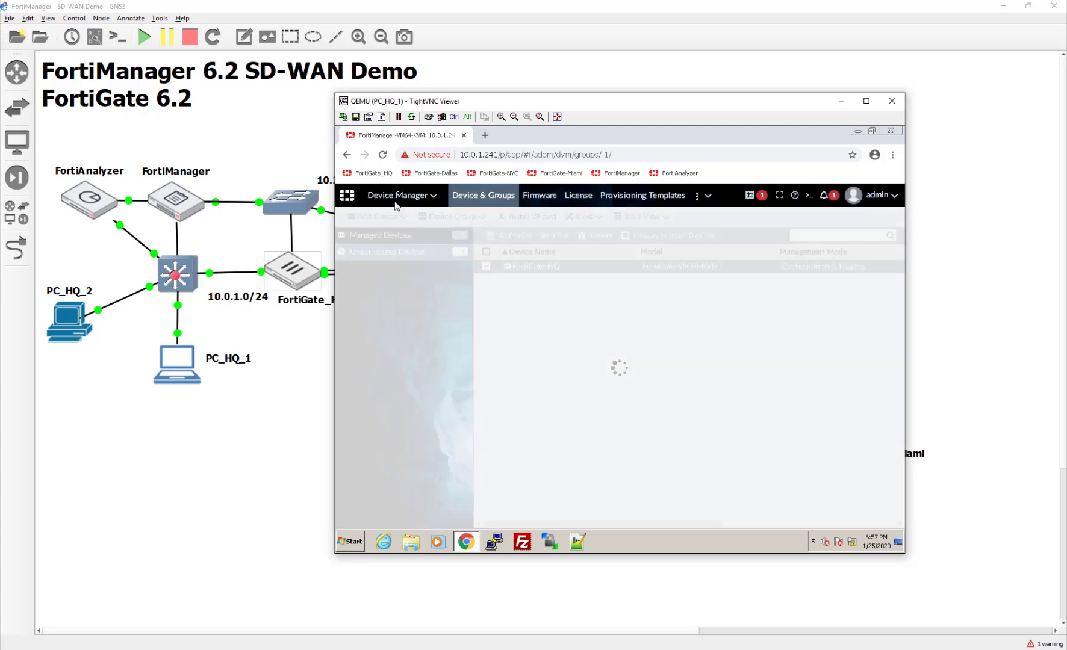
click(401, 195)
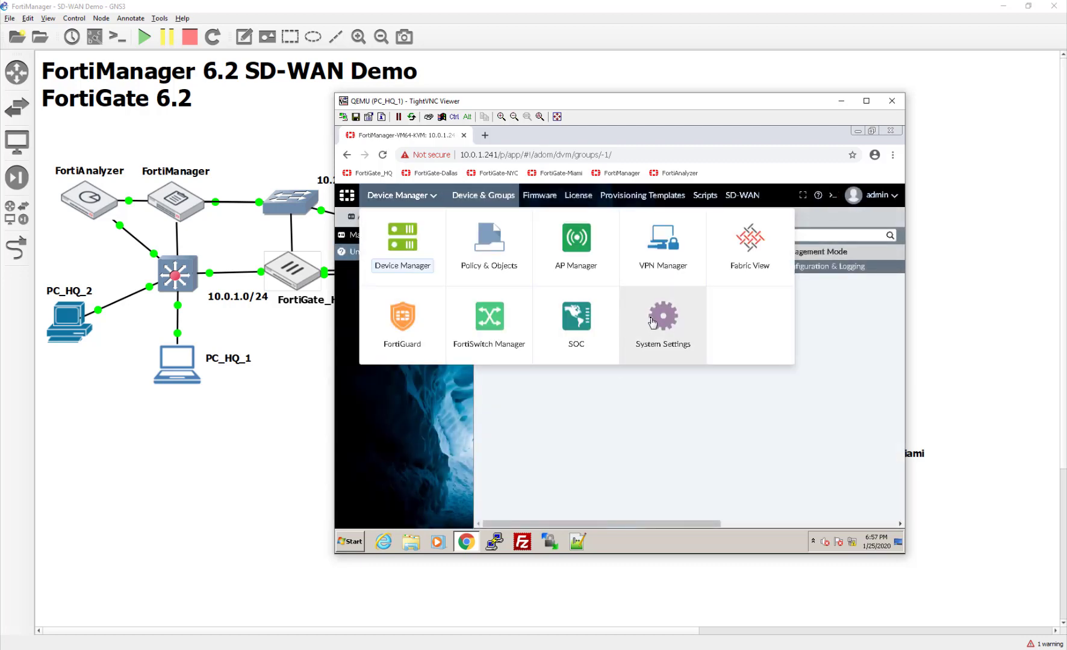
click(637, 392)
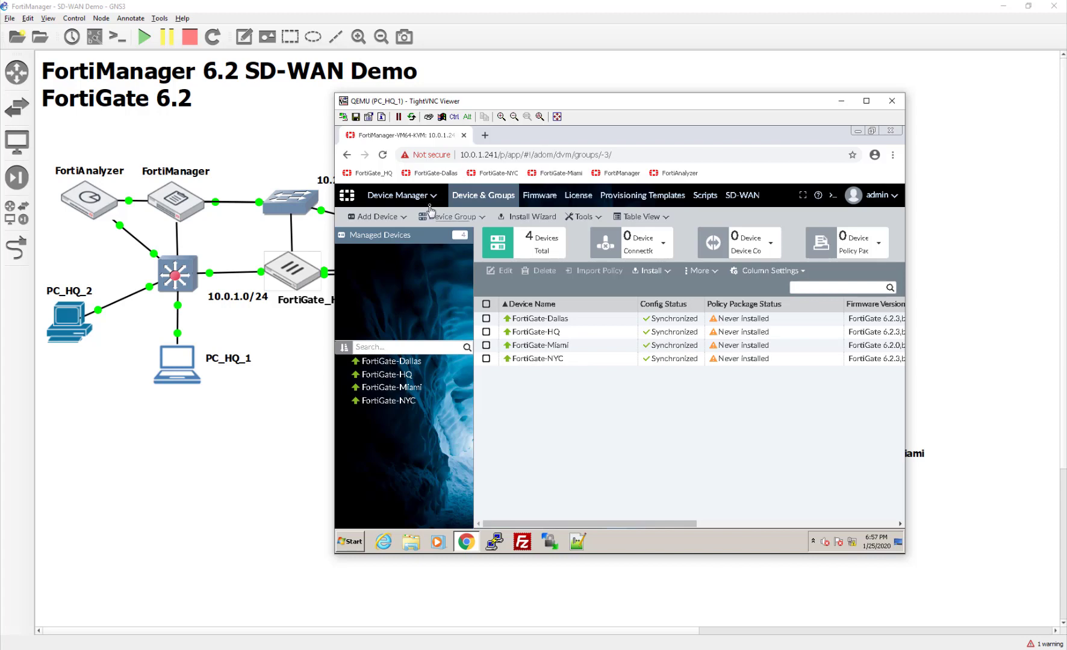
- Go to System Settings > Network and list all interfaces, port1 through port4
click(416, 195)
click(664, 328)
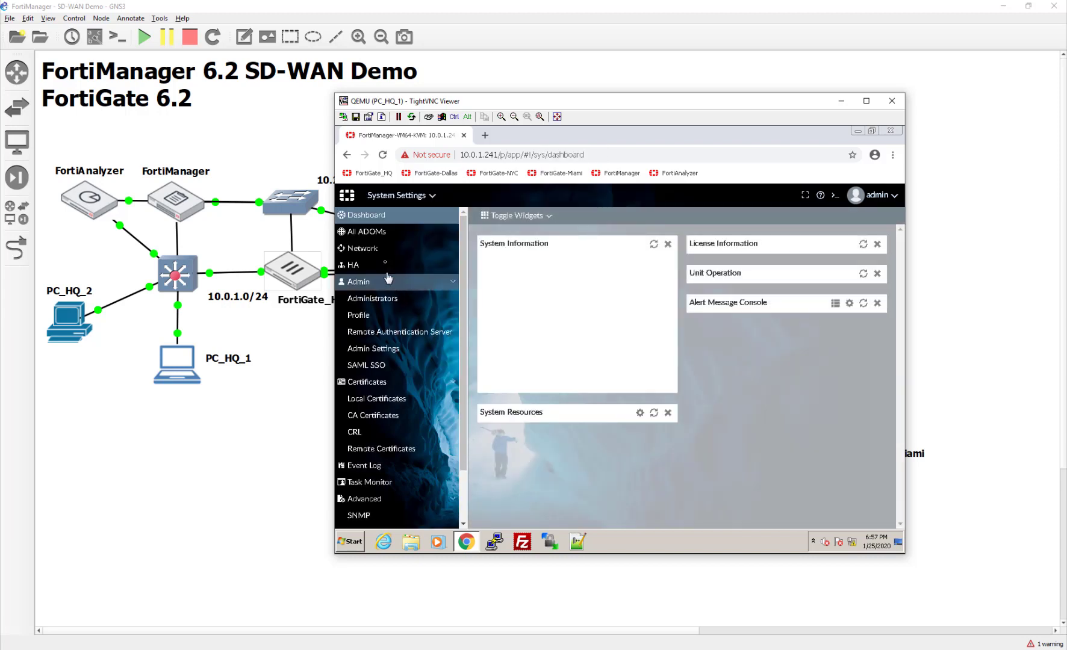
click(386, 252)
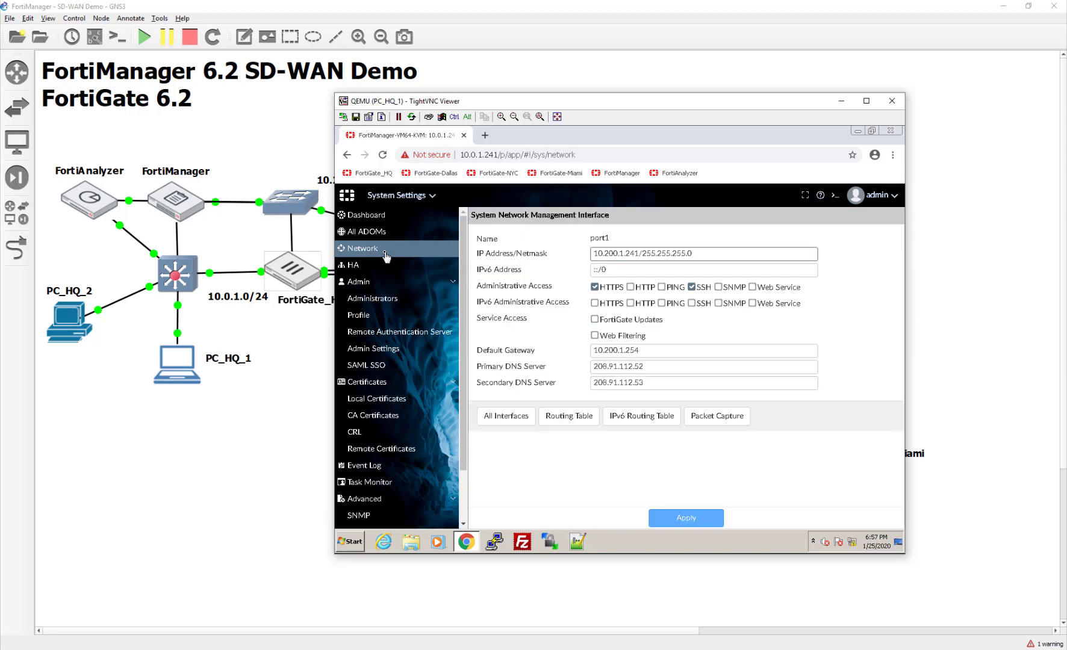
click(526, 416)
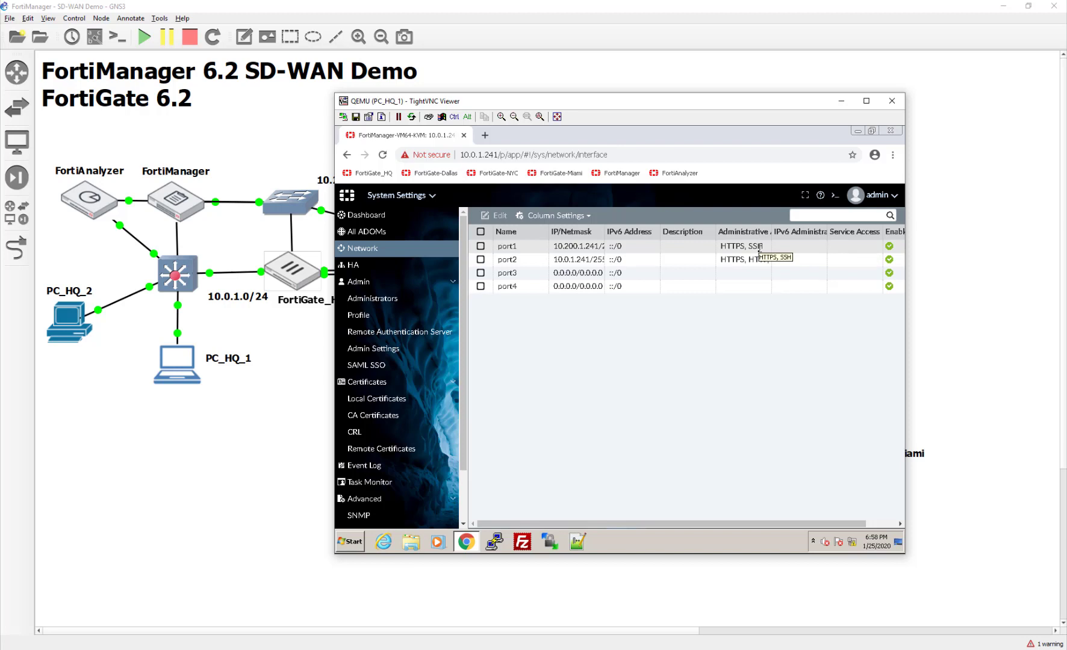
- Save port2 (10.0.1.241) with FortiGate Updates and Web Filtering access left disabled
double_click(760, 260)
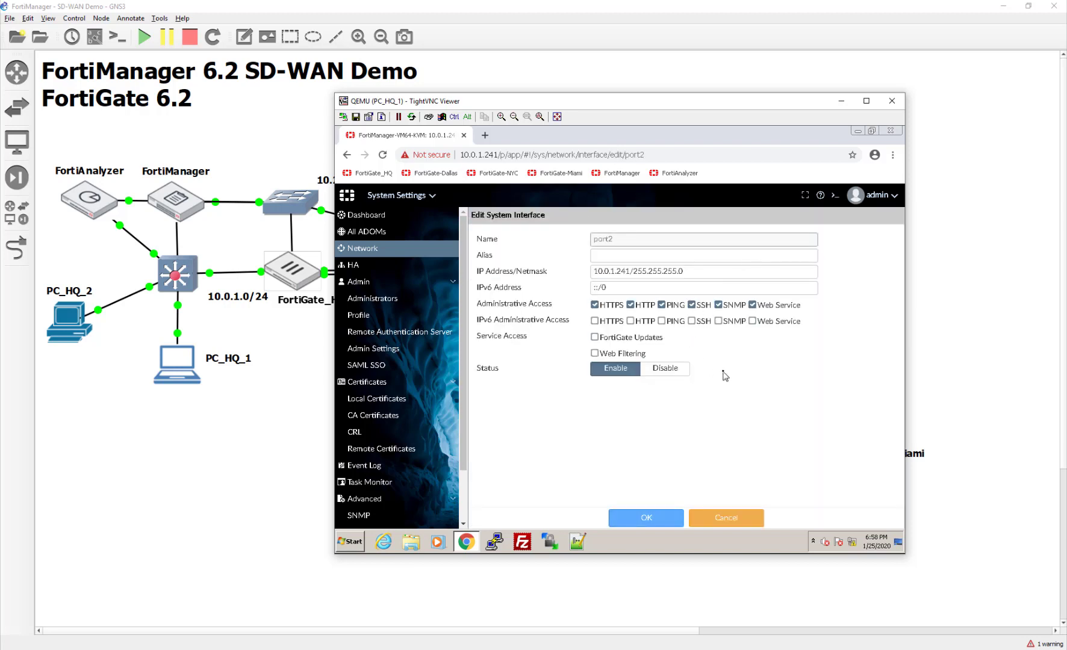
click(637, 337)
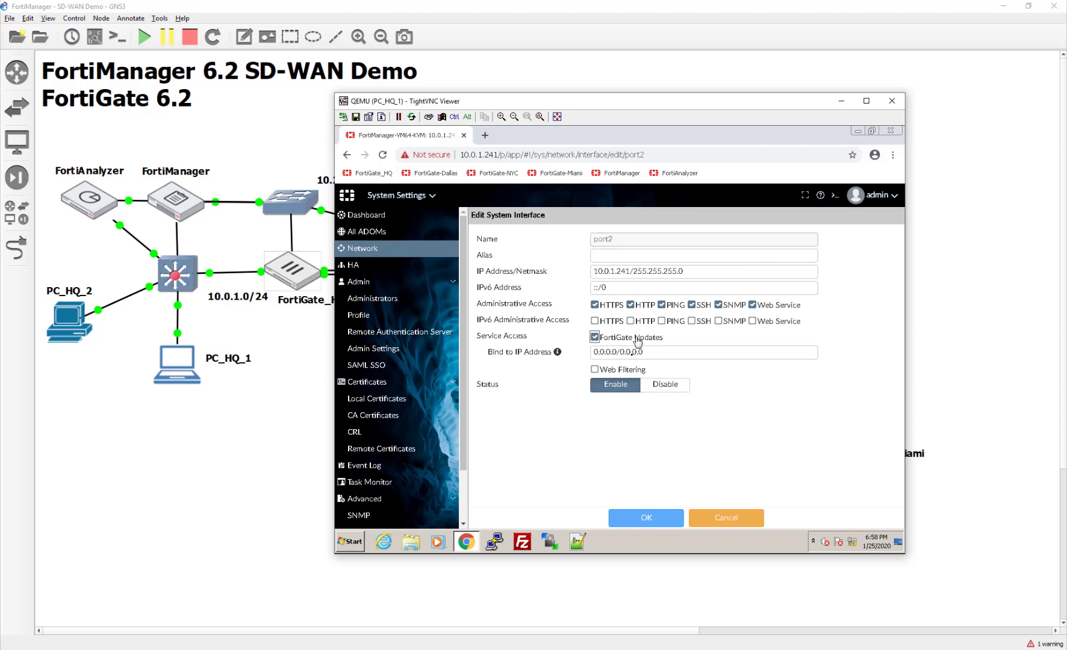
click(628, 374)
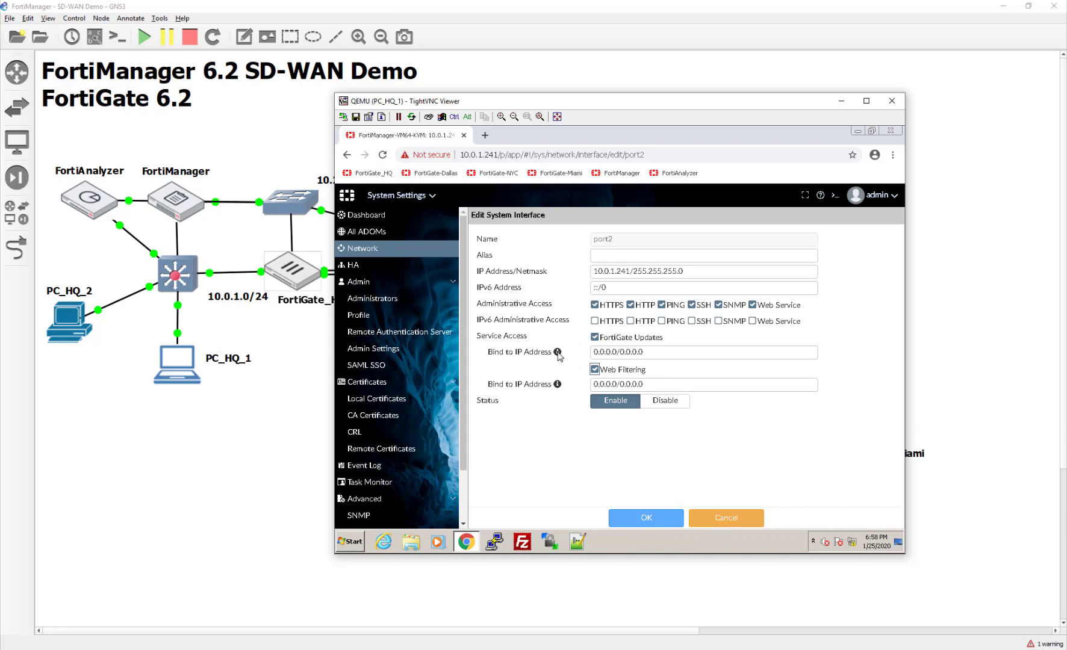
mouse_move(559, 355)
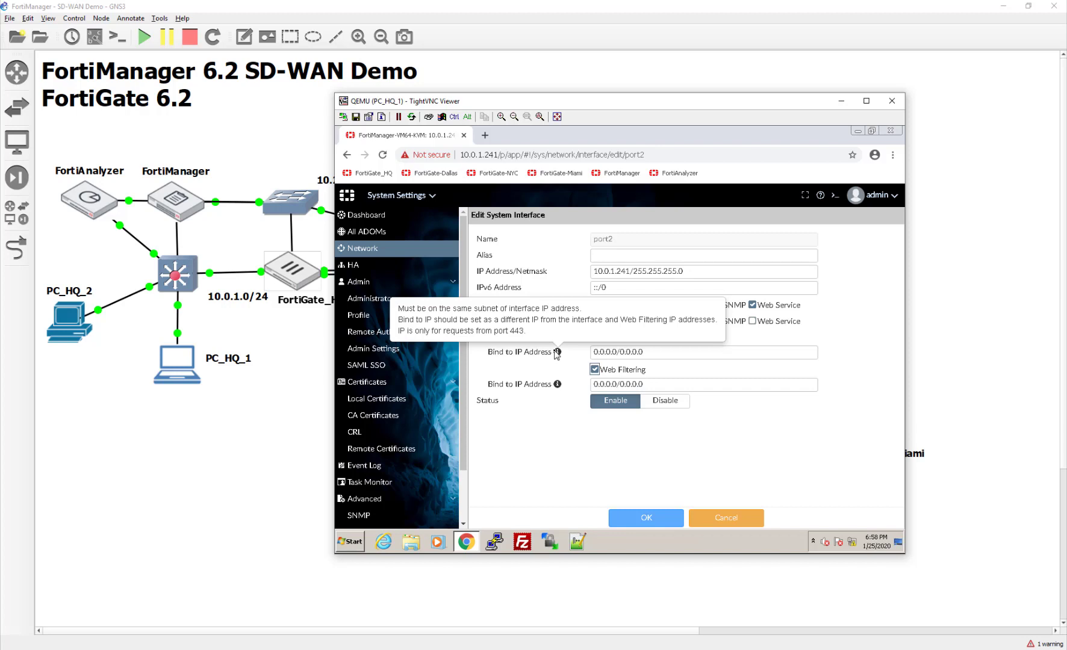
mouse_move(557, 388)
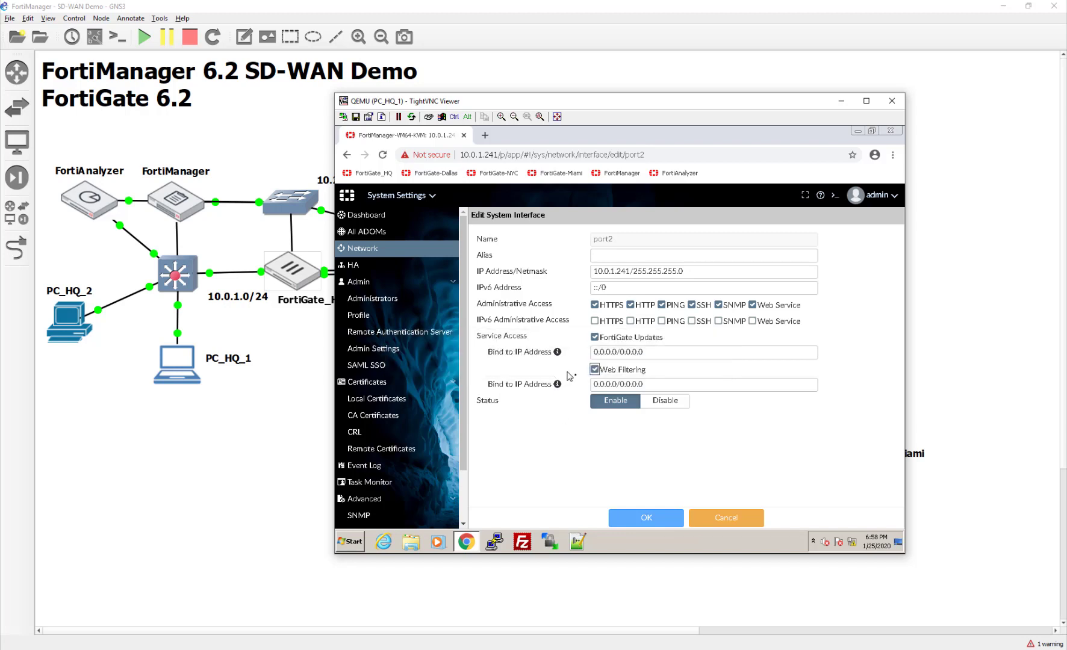
click(594, 368)
click(595, 336)
click(671, 526)
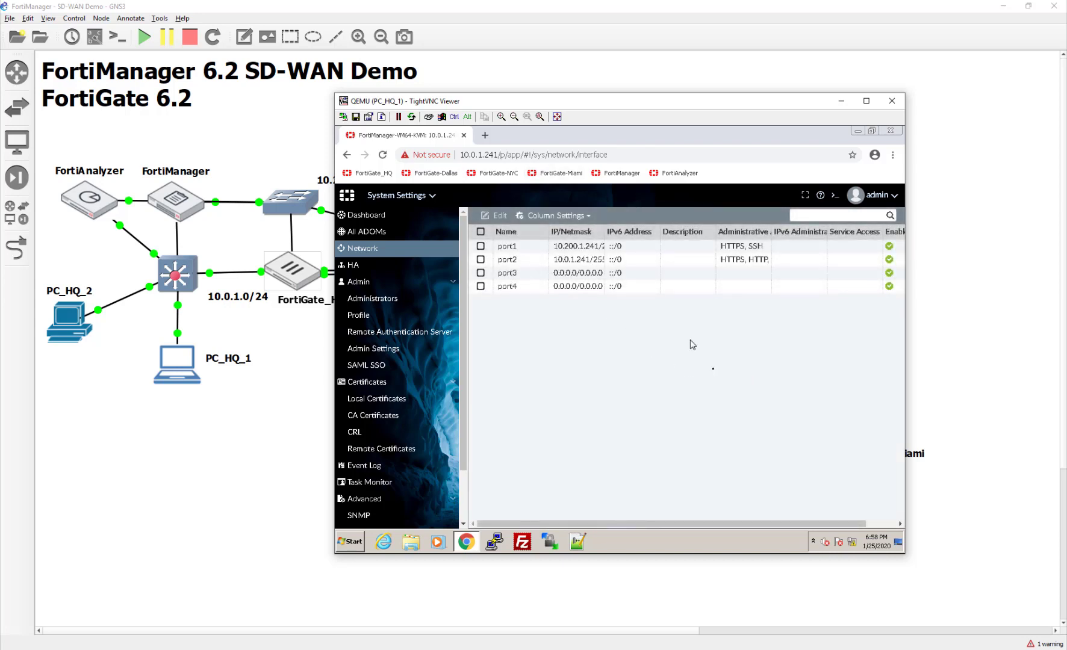
- Move through the System Settings pages and settle on the All ADOMs list
click(418, 234)
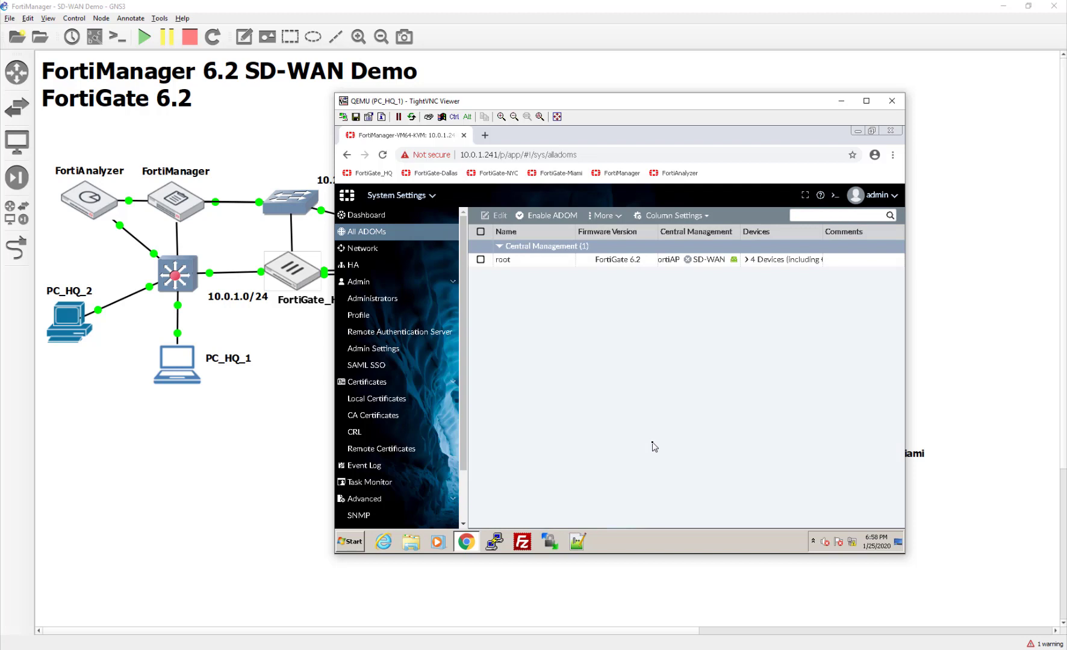
click(398, 257)
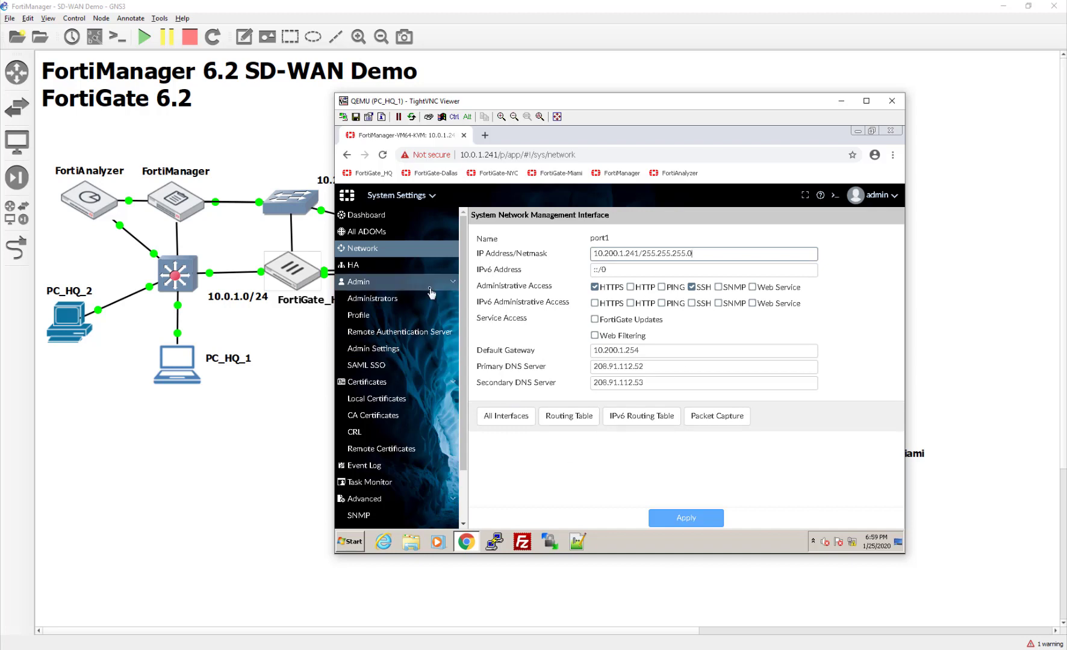
click(384, 233)
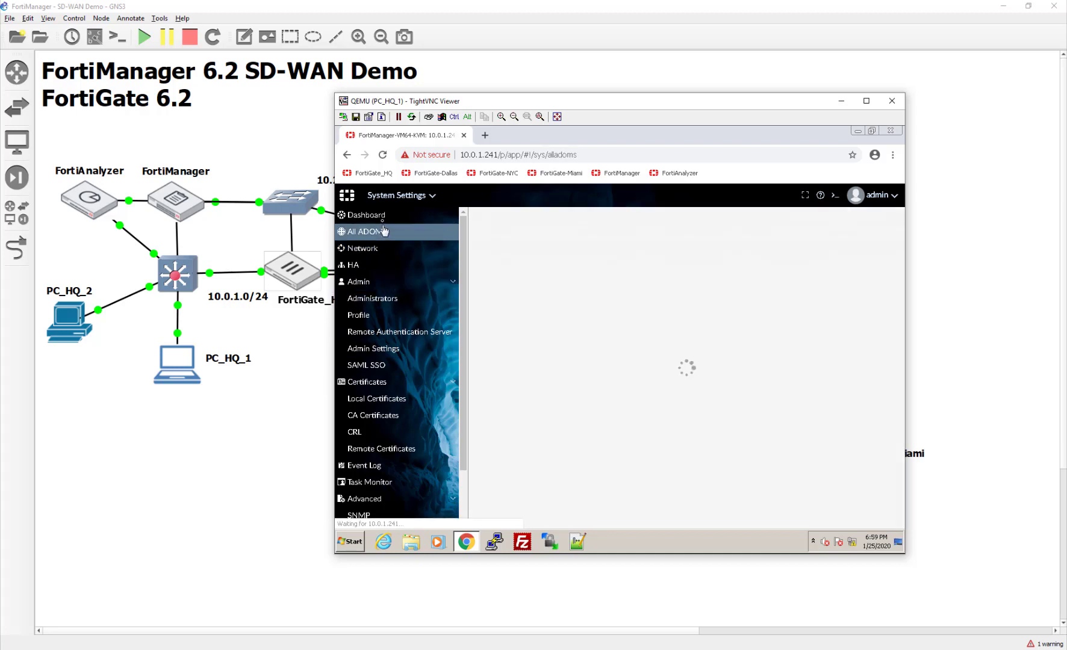
click(384, 217)
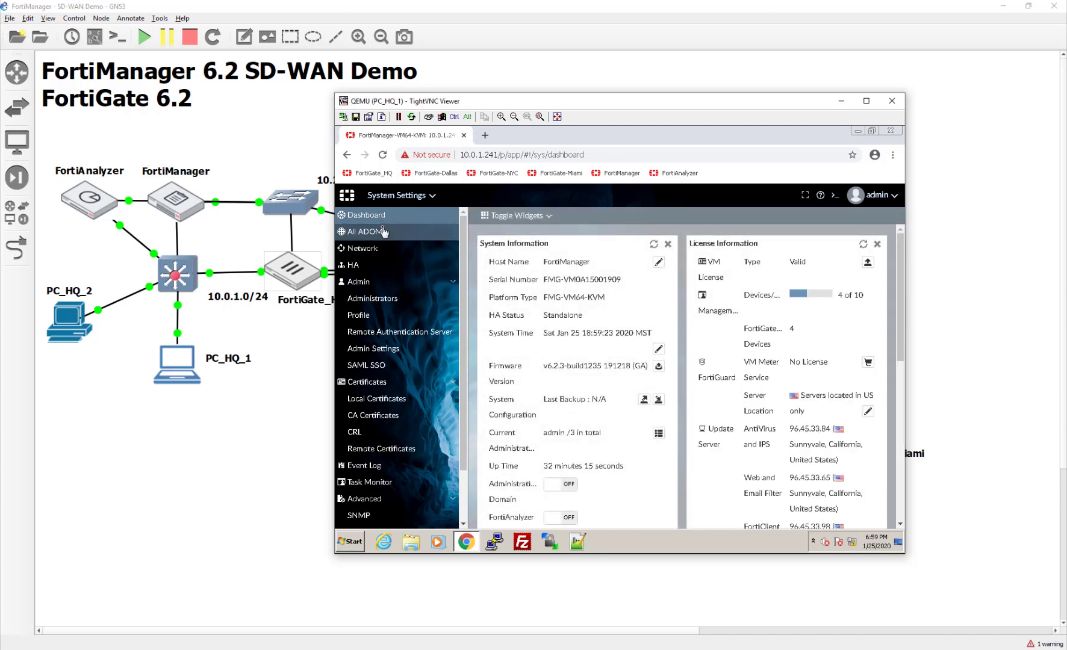
click(382, 247)
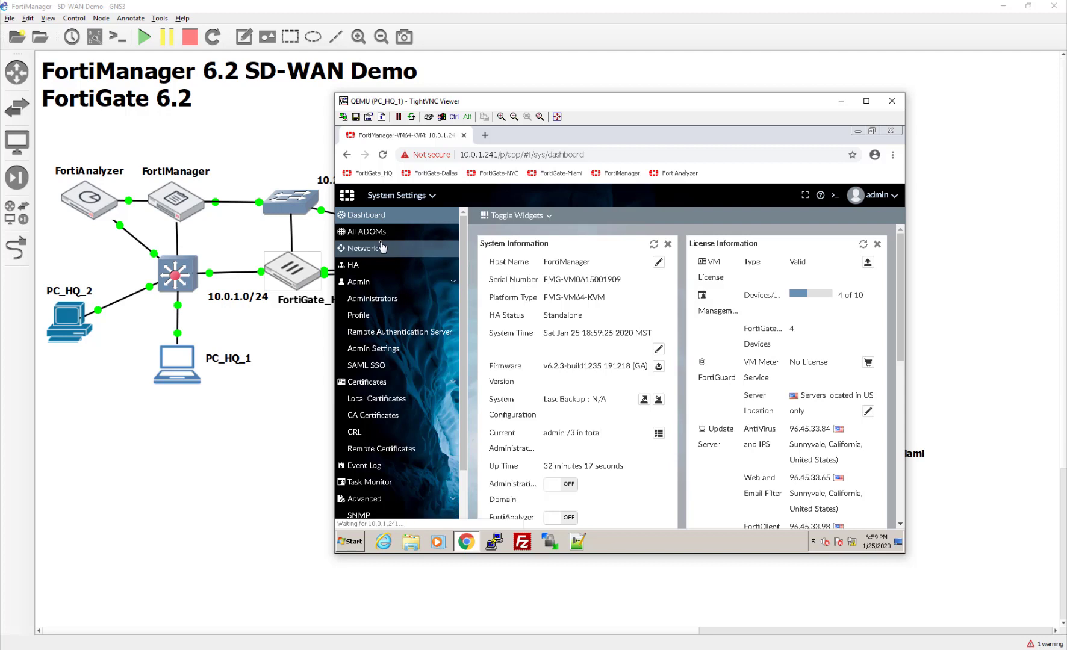
click(381, 235)
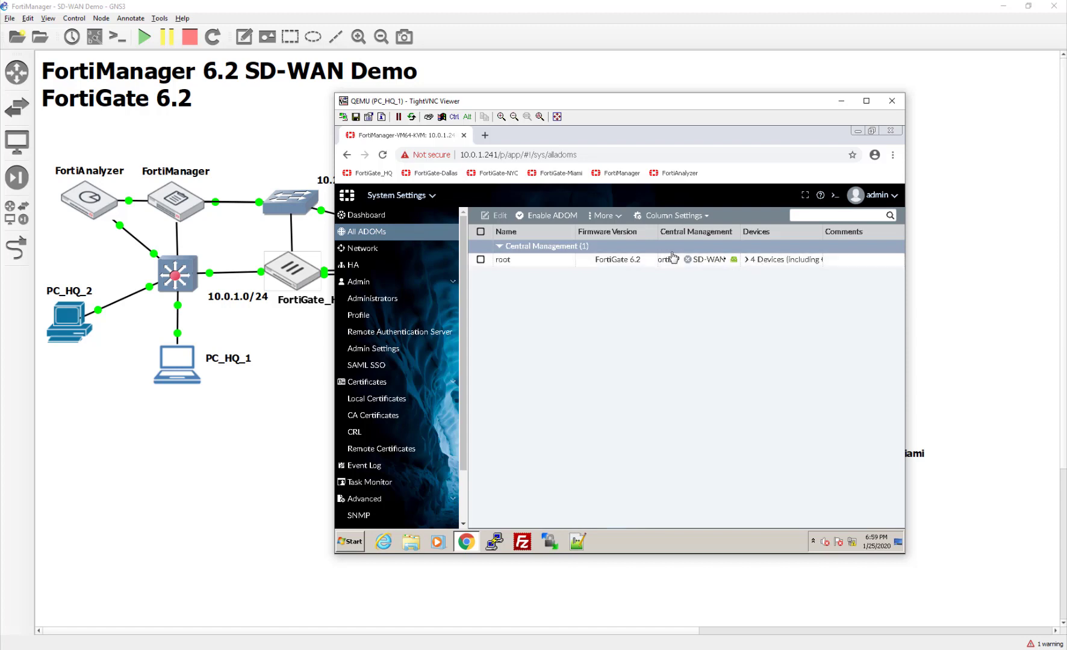
- Enable SD-WAN and VPN central management on the root ADOM and save it
double_click(675, 259)
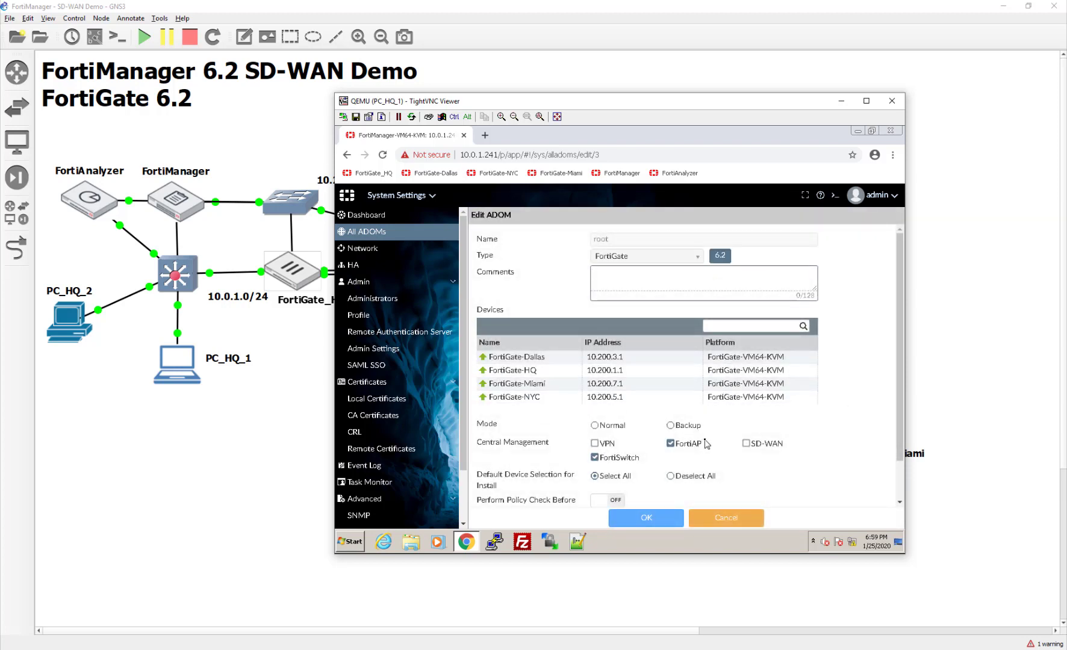
scroll(707, 445, down, 1)
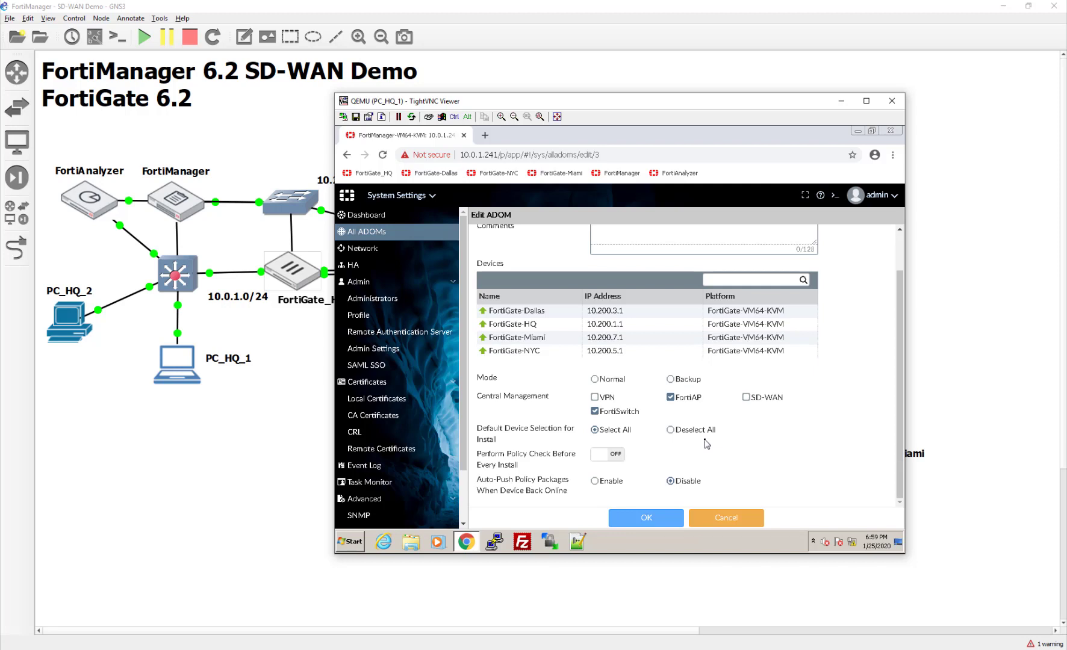
click(745, 397)
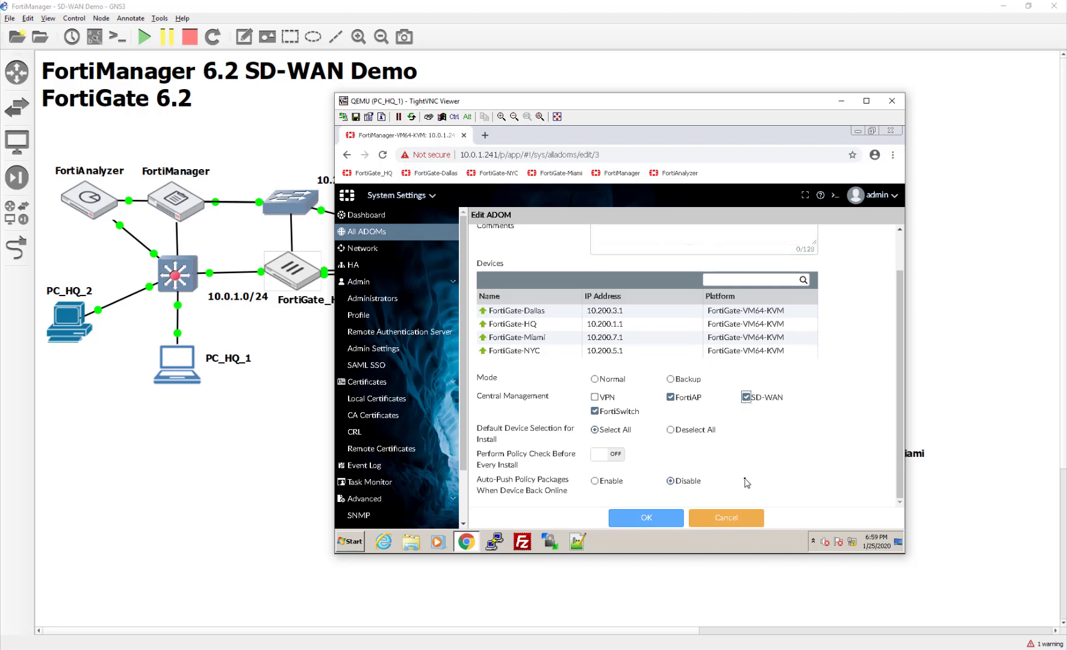
click(594, 397)
click(622, 517)
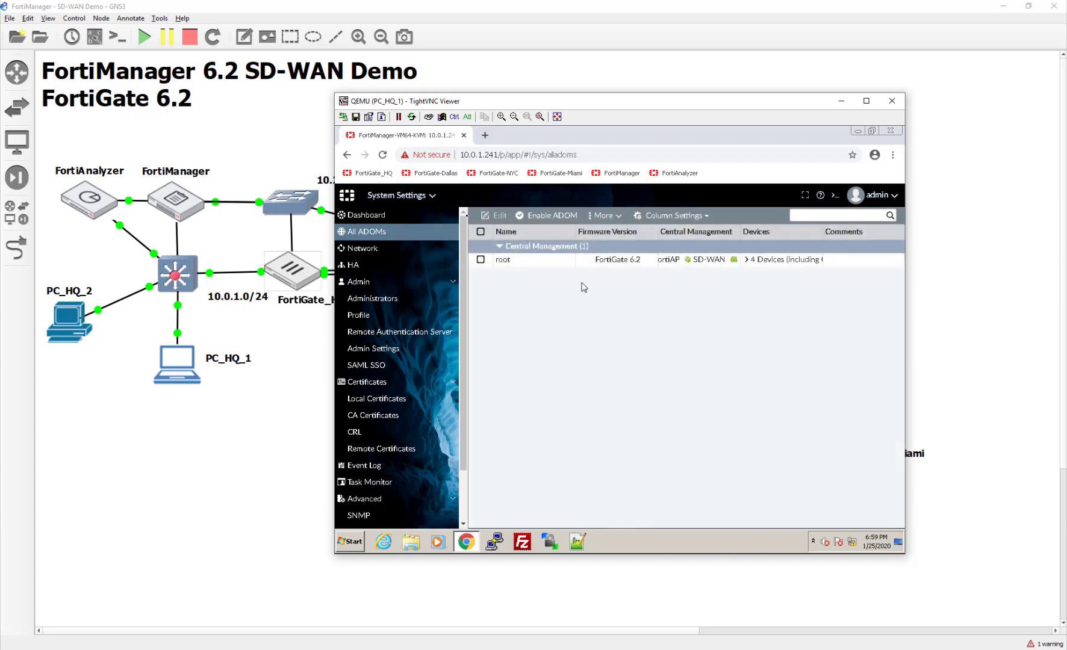
- Check Device Manager's empty SD-WAN template list, then return to the four managed FortiGates
click(416, 195)
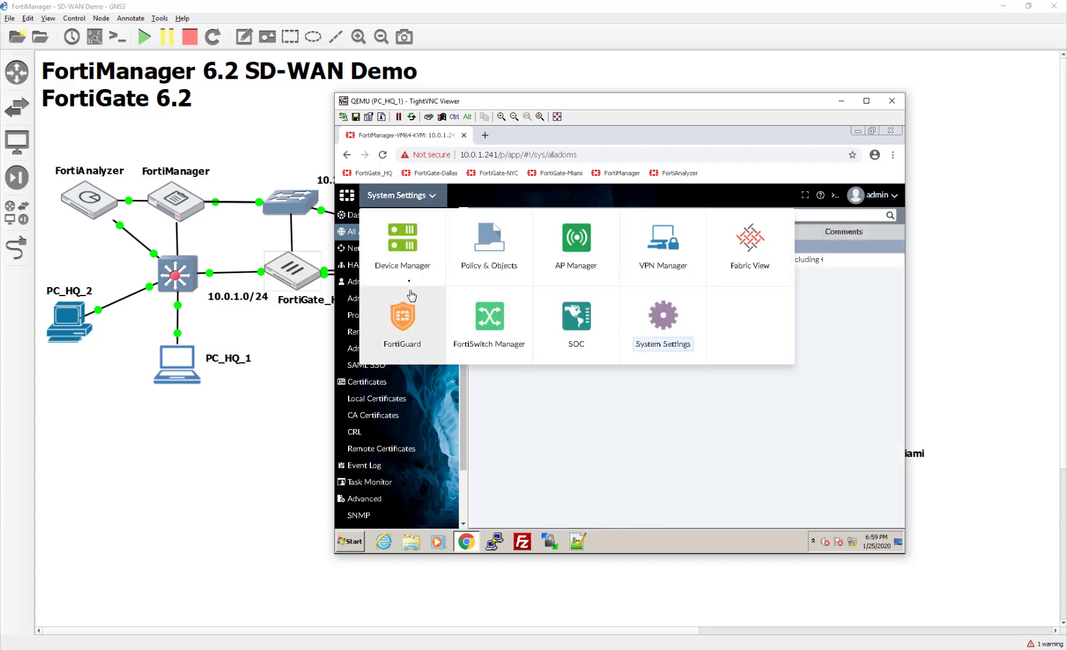
click(398, 242)
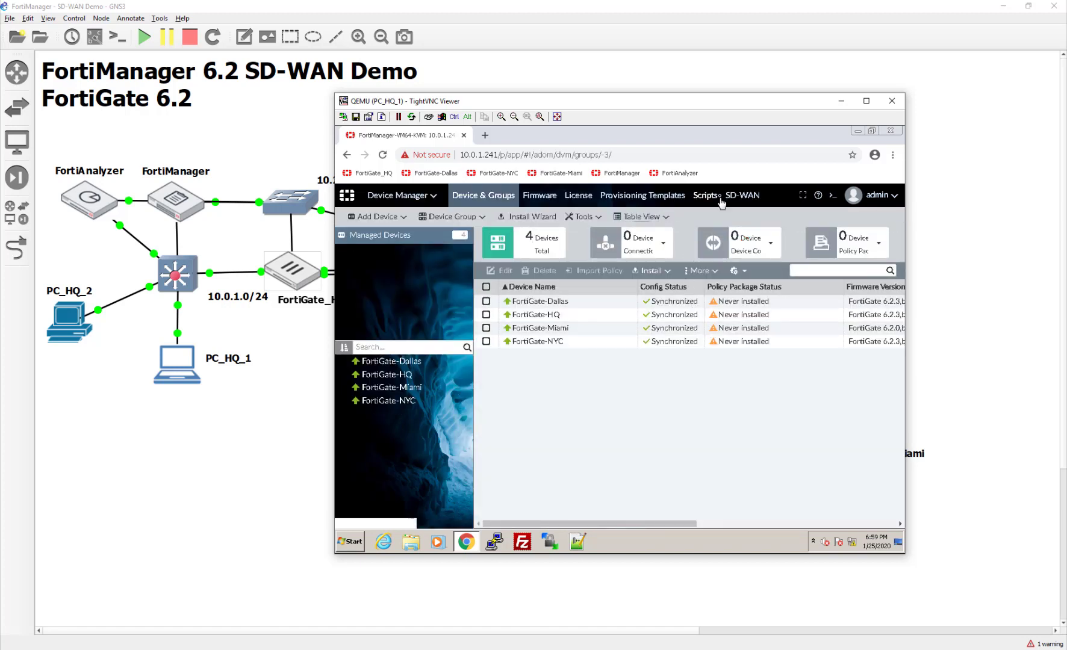
click(747, 201)
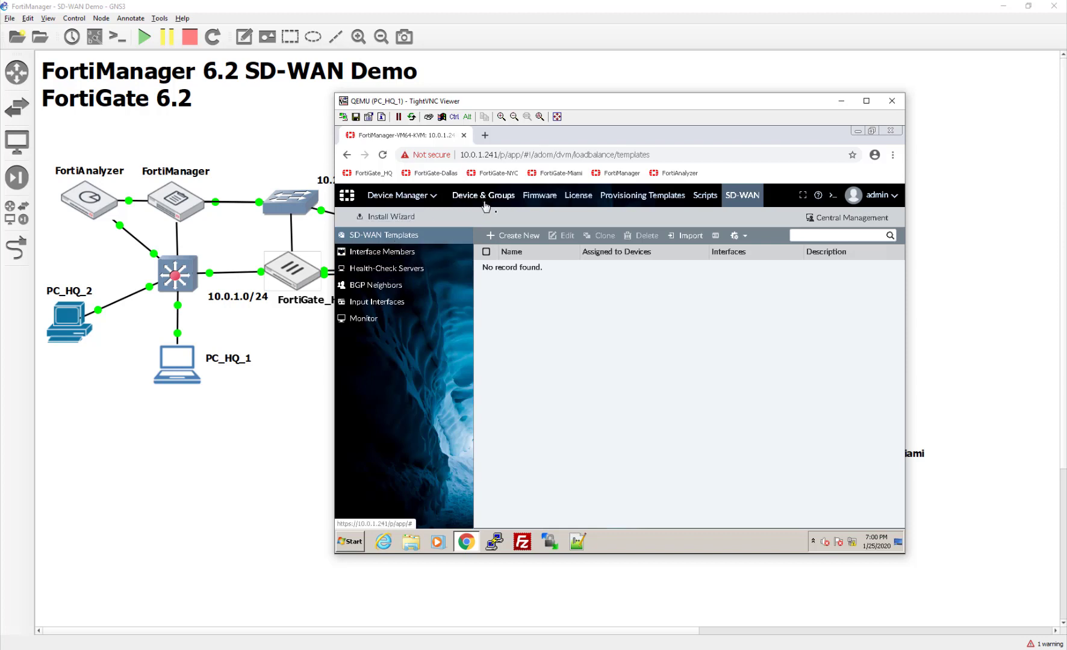
click(501, 195)
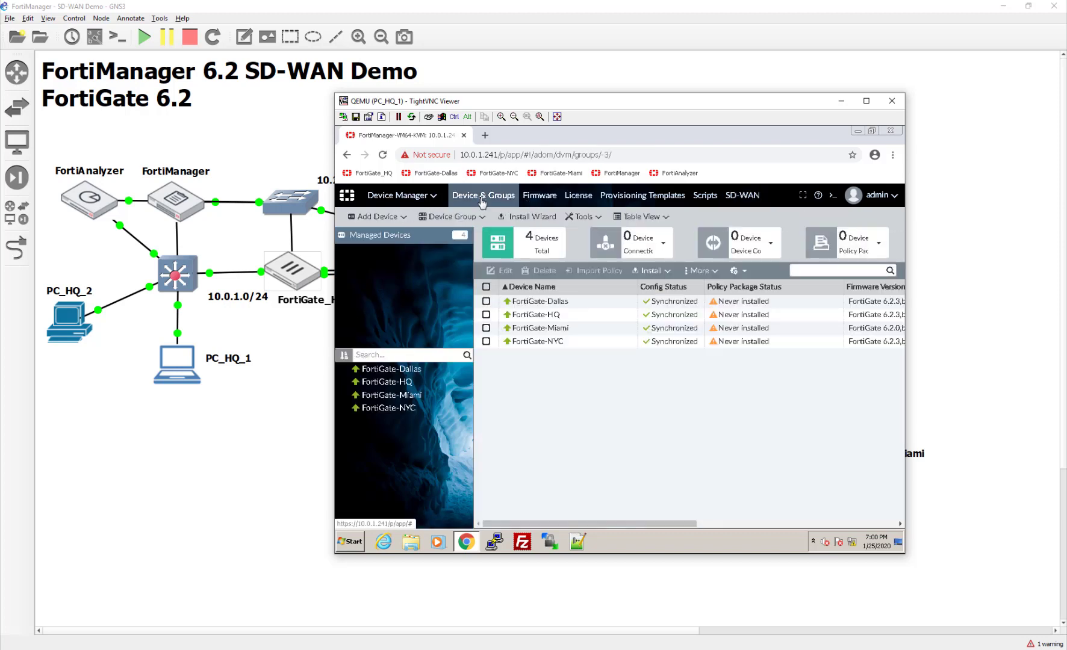